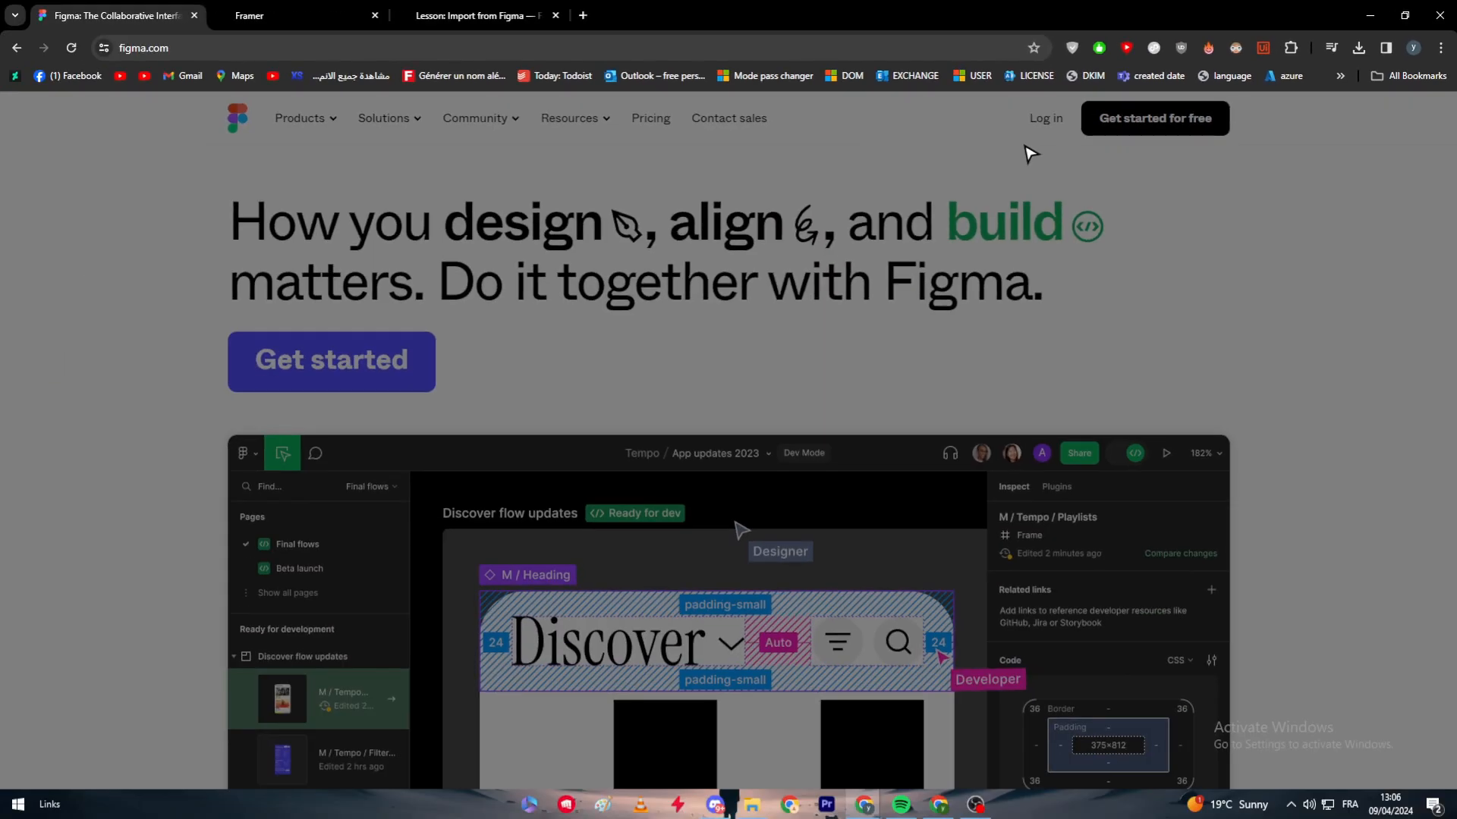
- Log in to Figma with the first listed Google account and dismiss the file browser tour
{"action": "left_click", "coordinate": [840, 180]}
{"action": "left_click", "coordinate": [702, 236]}
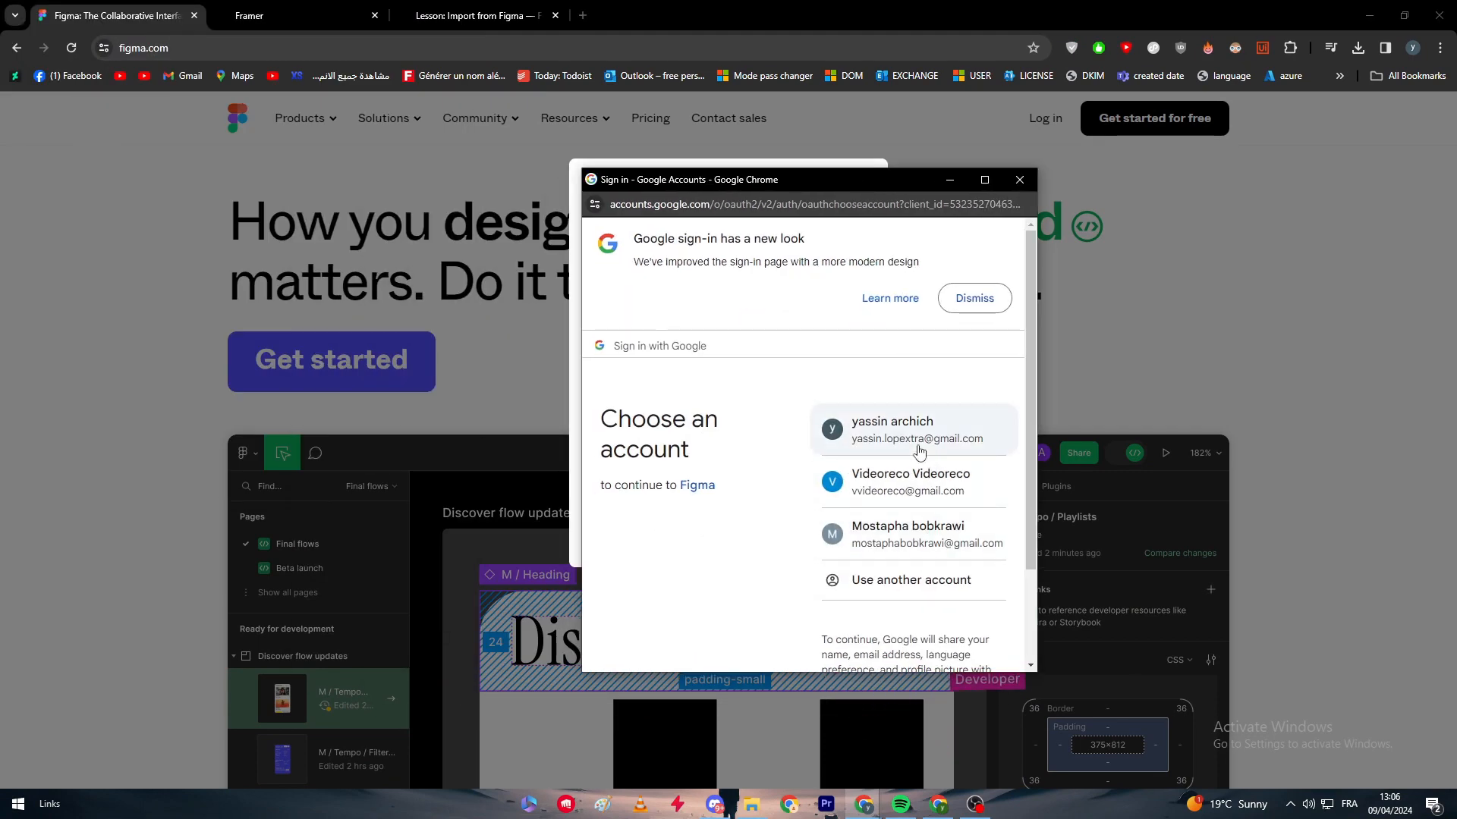
{"action": "left_click", "coordinate": [919, 452]}
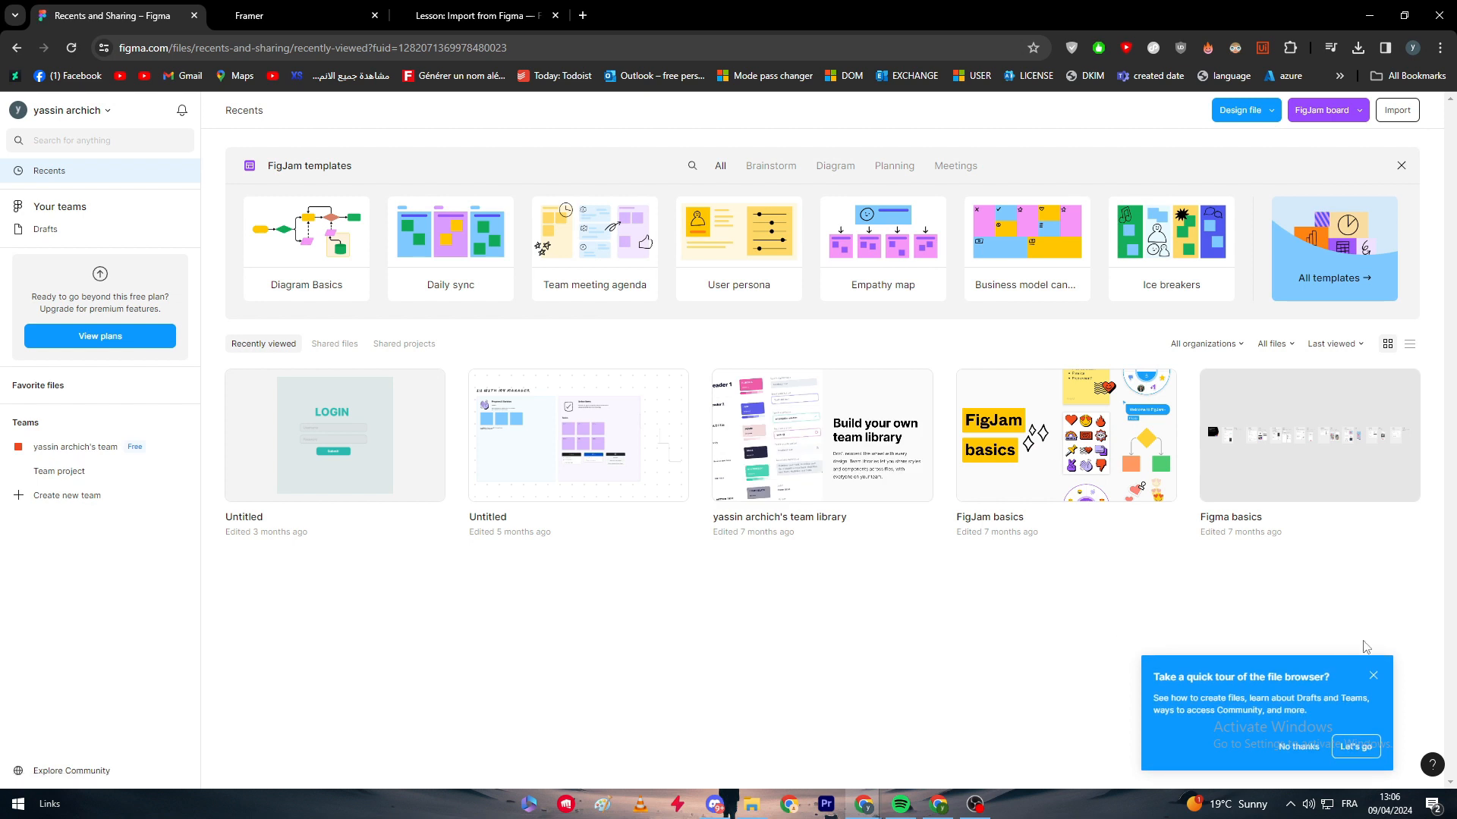
{"action": "left_click", "coordinate": [1373, 676]}
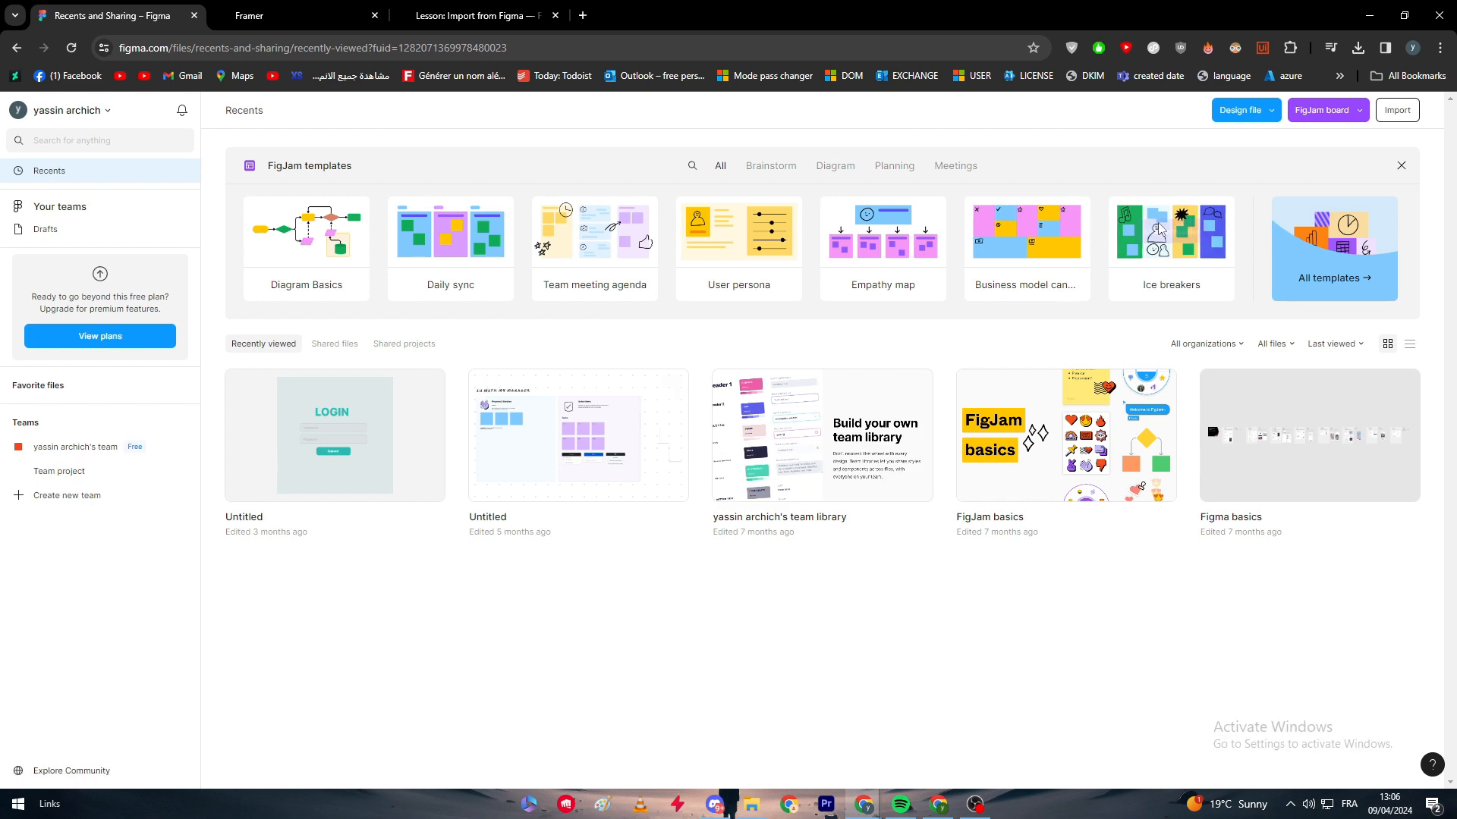
- Open the recent untitled design file that contains the LOGIN form
{"action": "left_click", "coordinate": [1261, 122]}
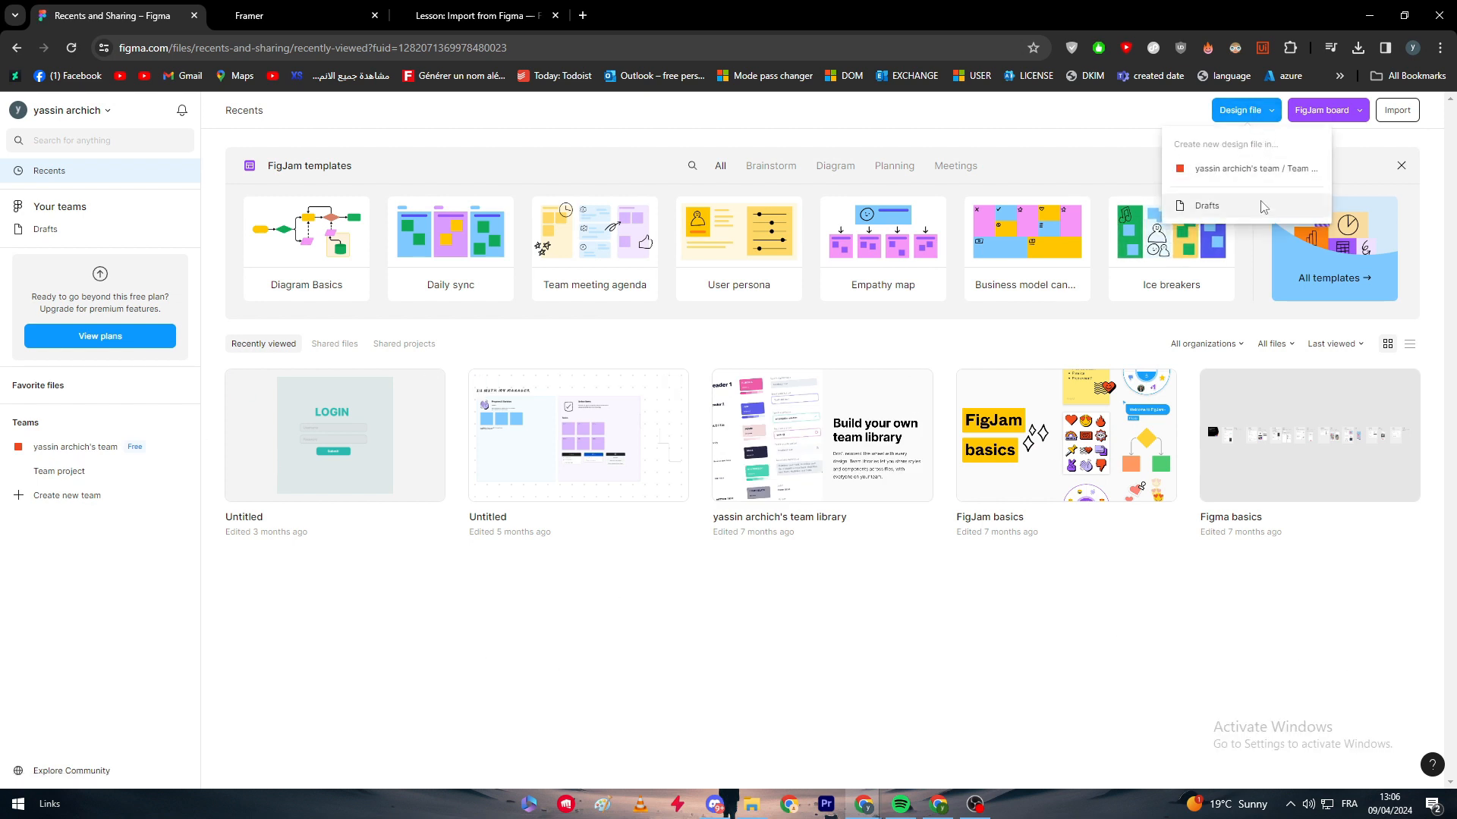
{"action": "left_click", "coordinate": [1107, 633]}
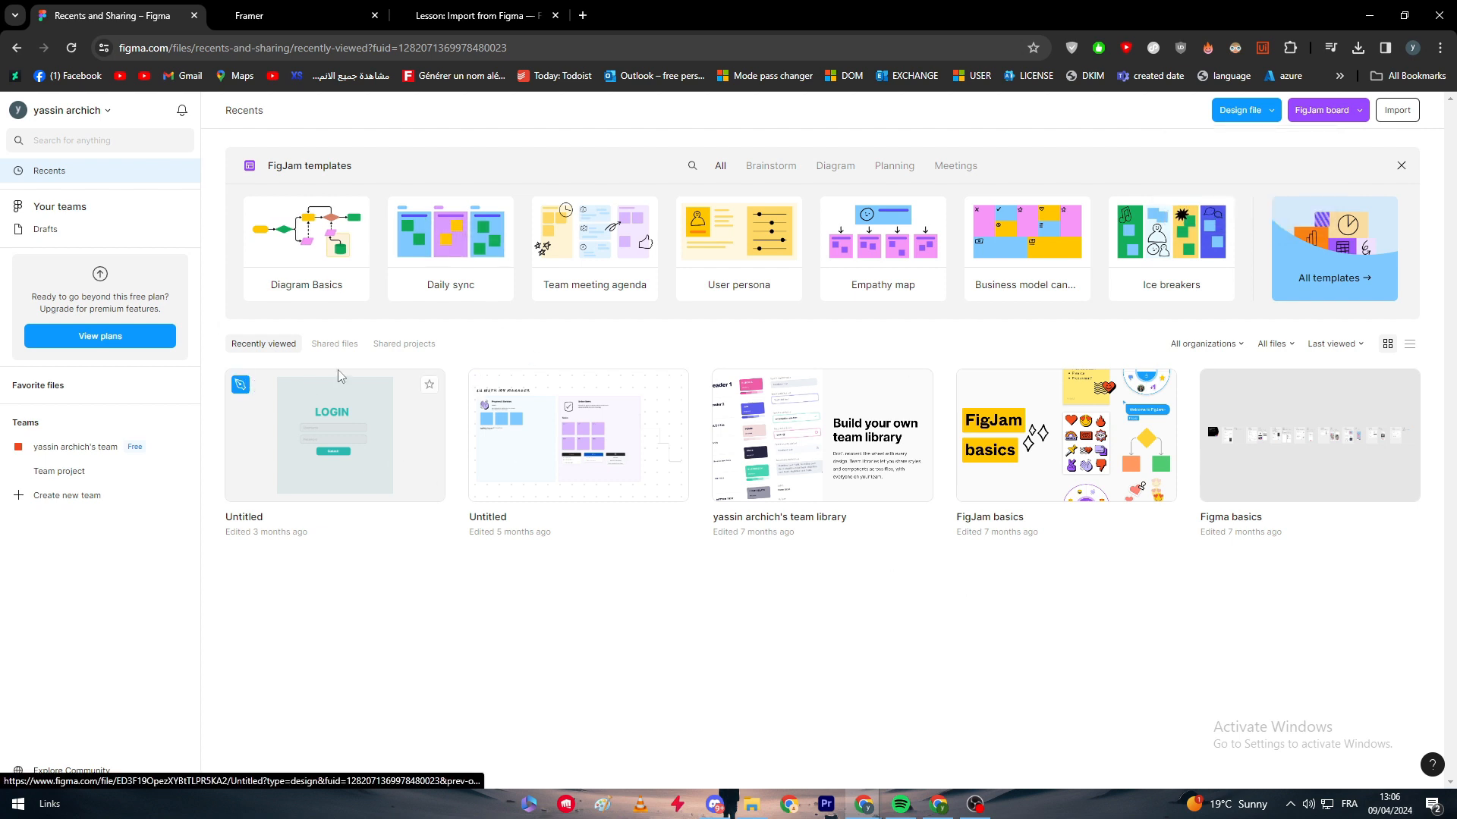
{"action": "right_click", "coordinate": [354, 607]}
{"action": "left_click", "coordinate": [627, 558]}
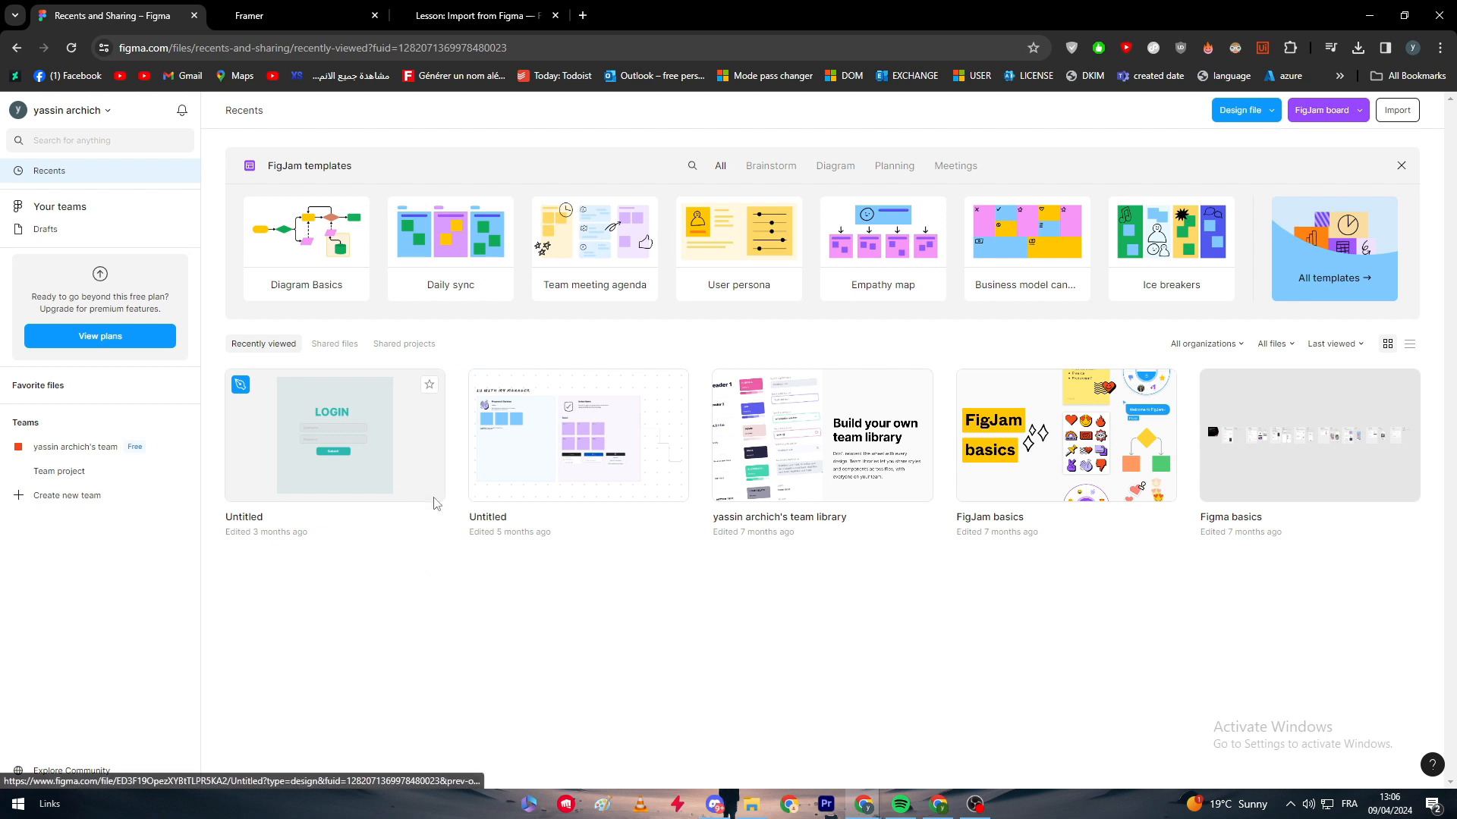
{"action": "left_click", "coordinate": [330, 422]}
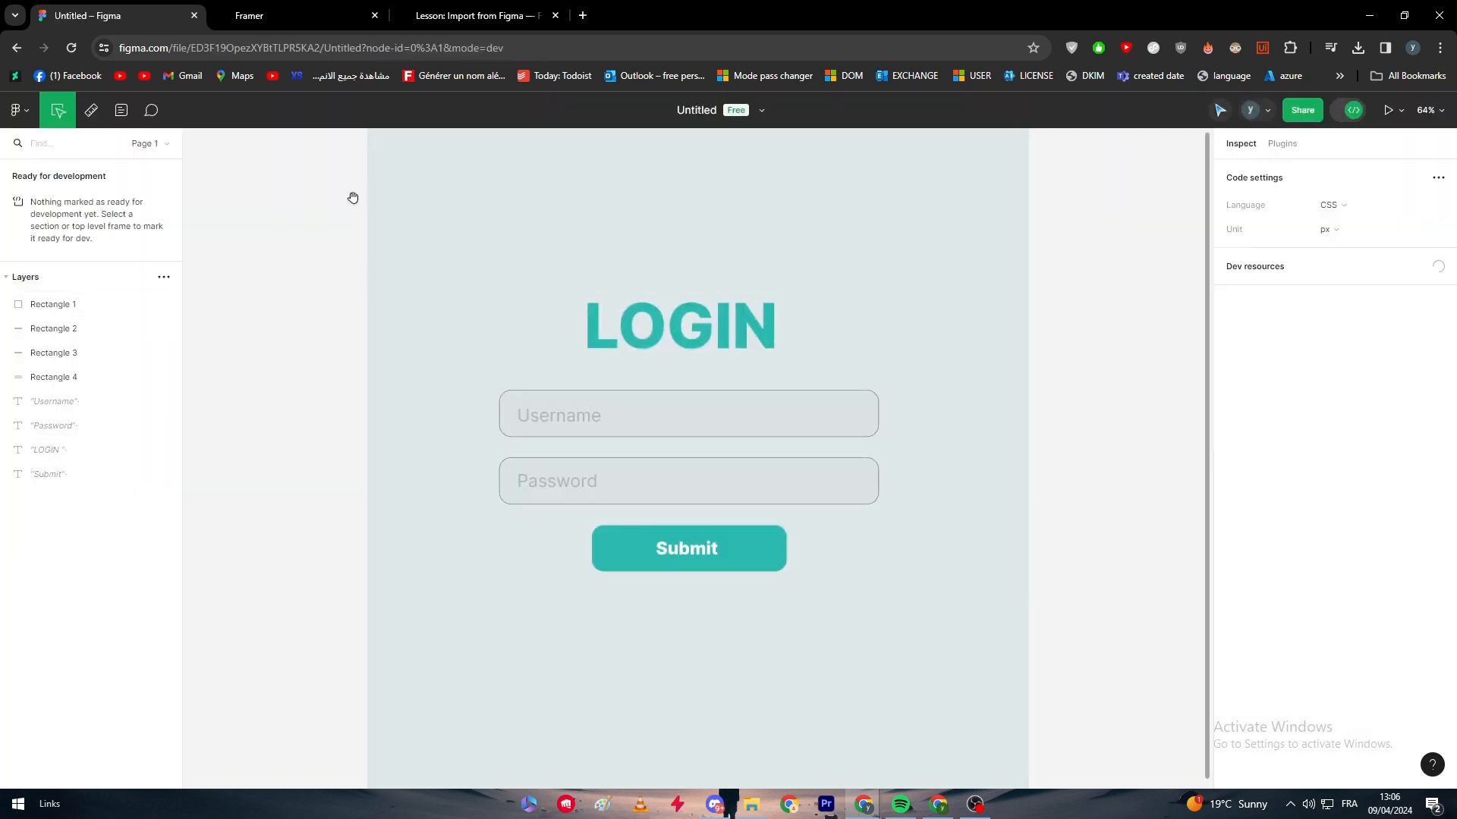
- Look over the login page design with its title, username and password fields and Submit button
{"action": "scroll", "coordinate": [468, 387], "scroll_direction": "down", "scroll_amount": 1}
{"action": "scroll", "coordinate": [983, 394], "scroll_direction": "up", "scroll_amount": 2}
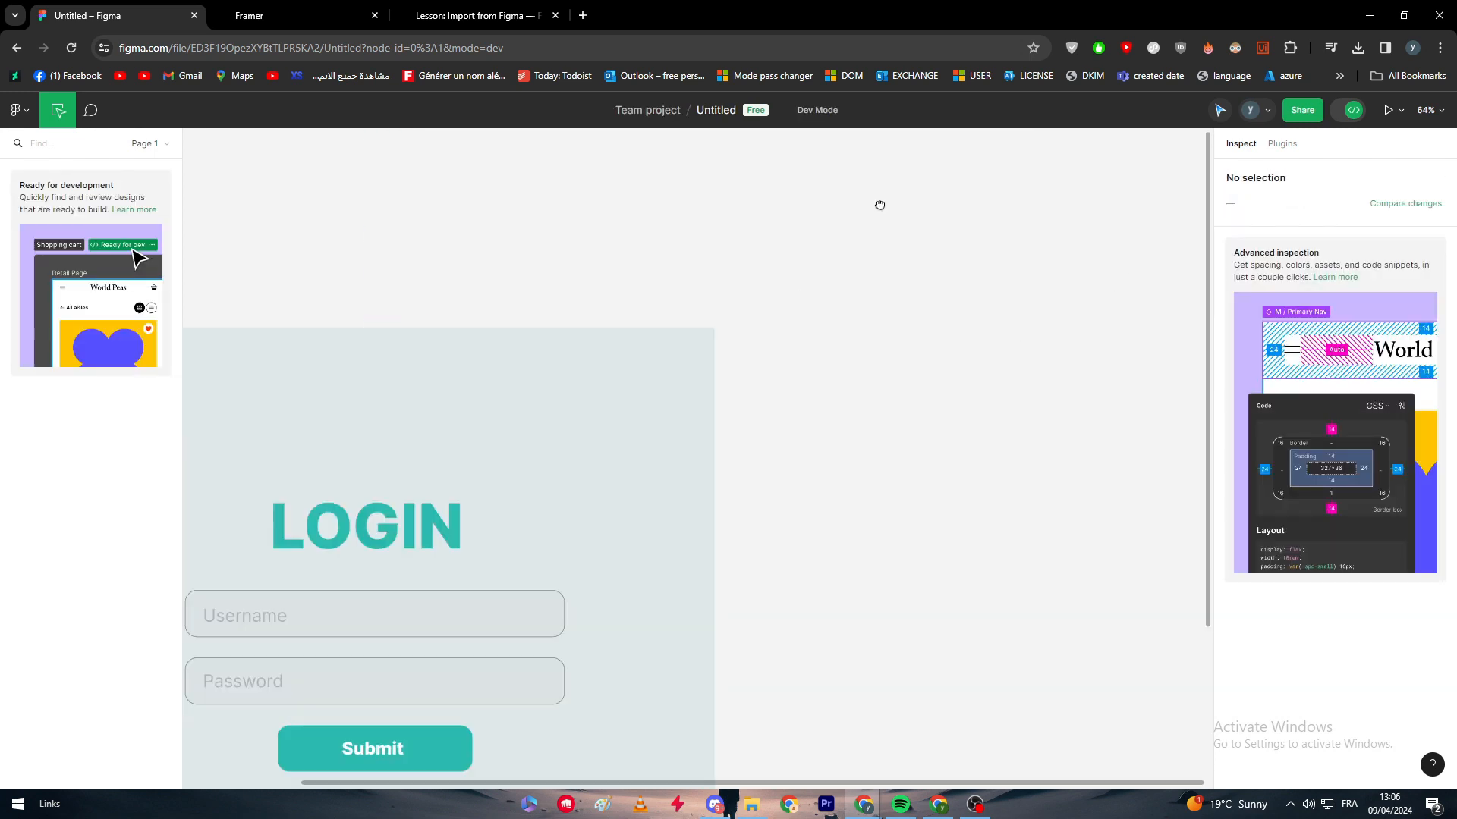
{"action": "scroll", "coordinate": [1074, 322], "scroll_direction": "down", "scroll_amount": 2}
{"action": "key", "text": "super"}
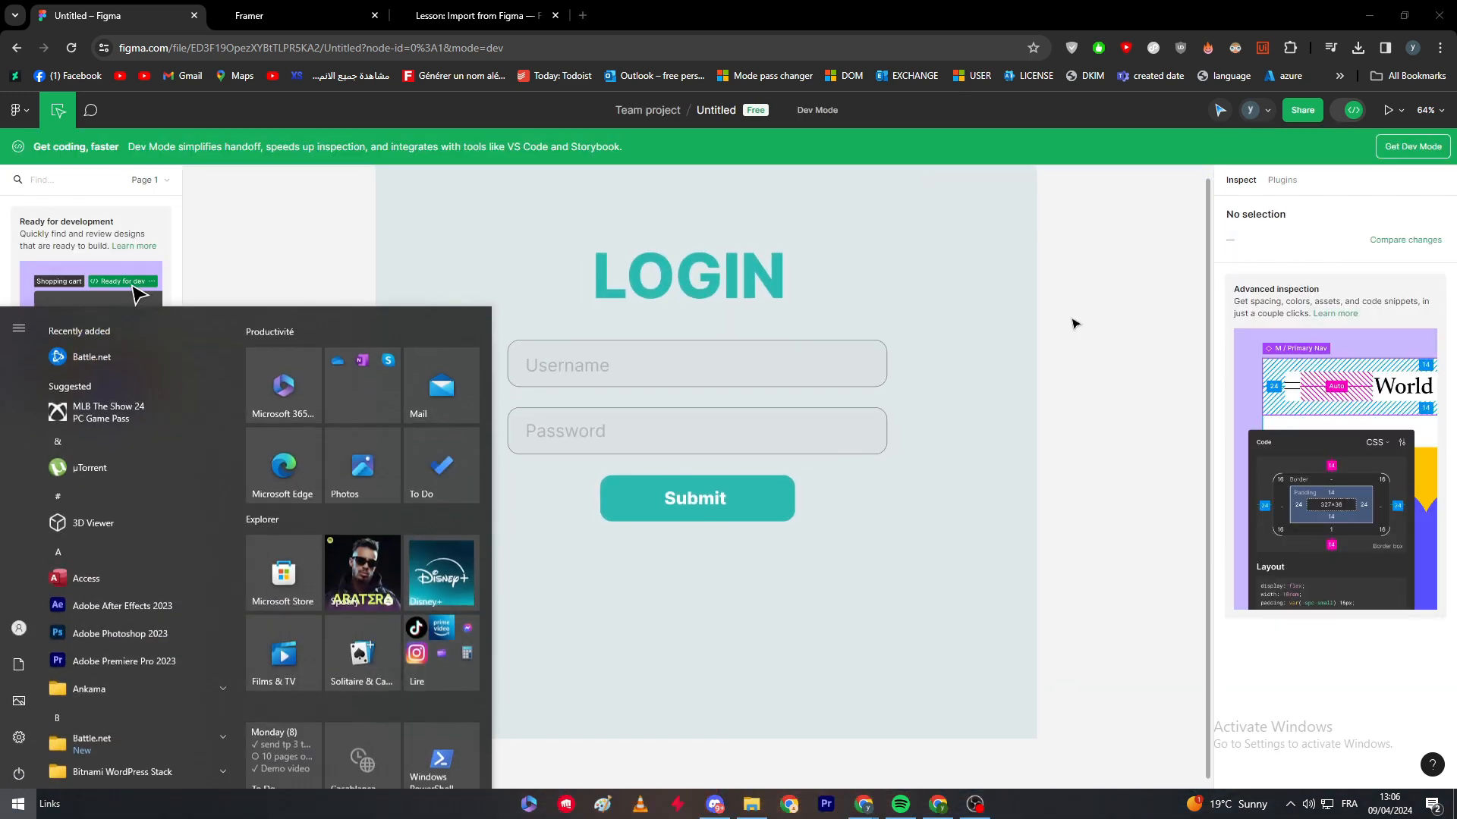
{"action": "key", "text": "super"}
{"action": "scroll", "coordinate": [1075, 321], "scroll_direction": "down", "scroll_amount": 1}
{"action": "scroll", "coordinate": [1074, 321], "scroll_direction": "up", "scroll_amount": 1}
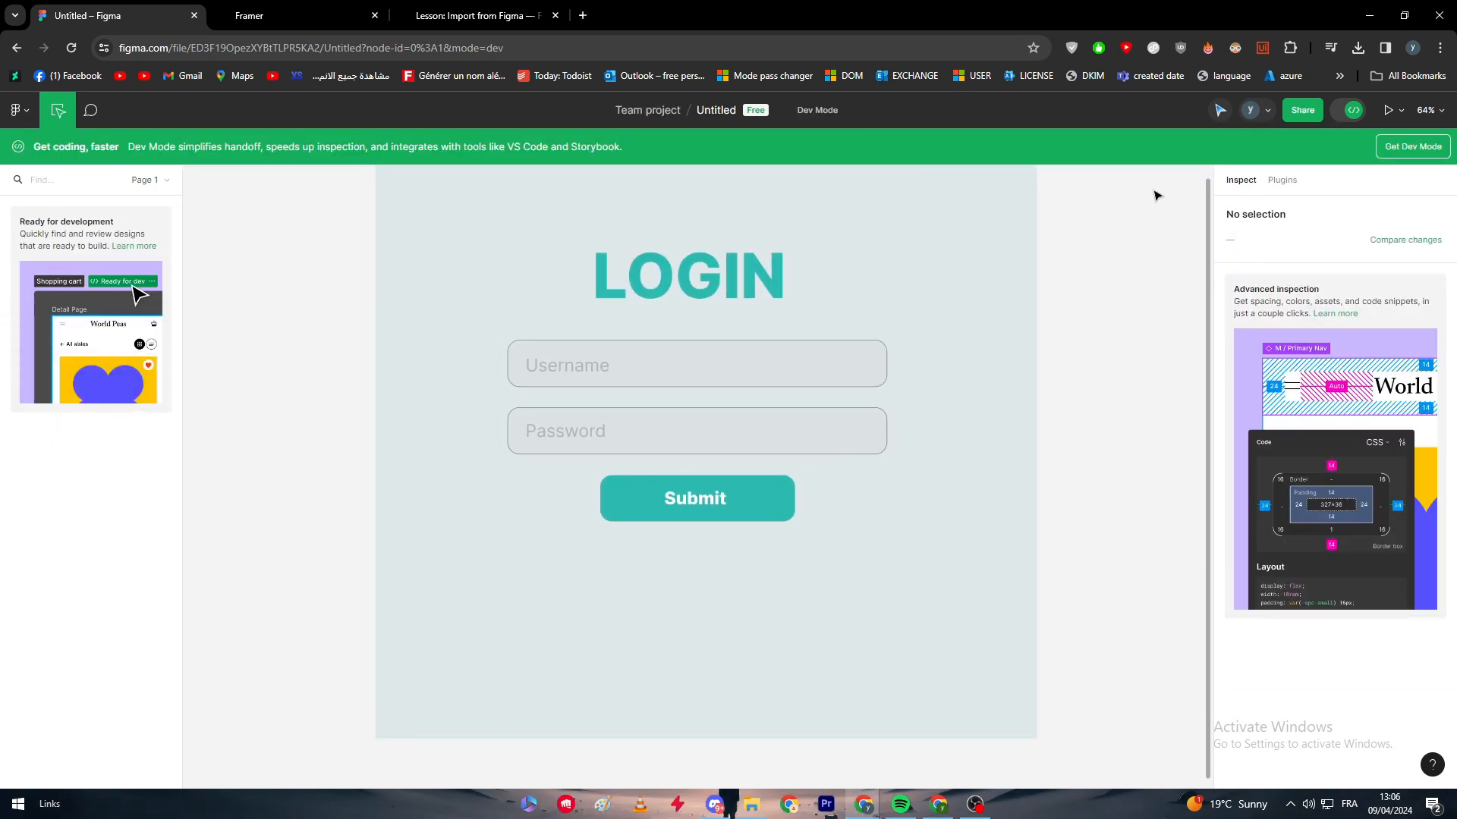
{"action": "scroll", "coordinate": [1001, 295], "scroll_direction": "down", "scroll_amount": 3}
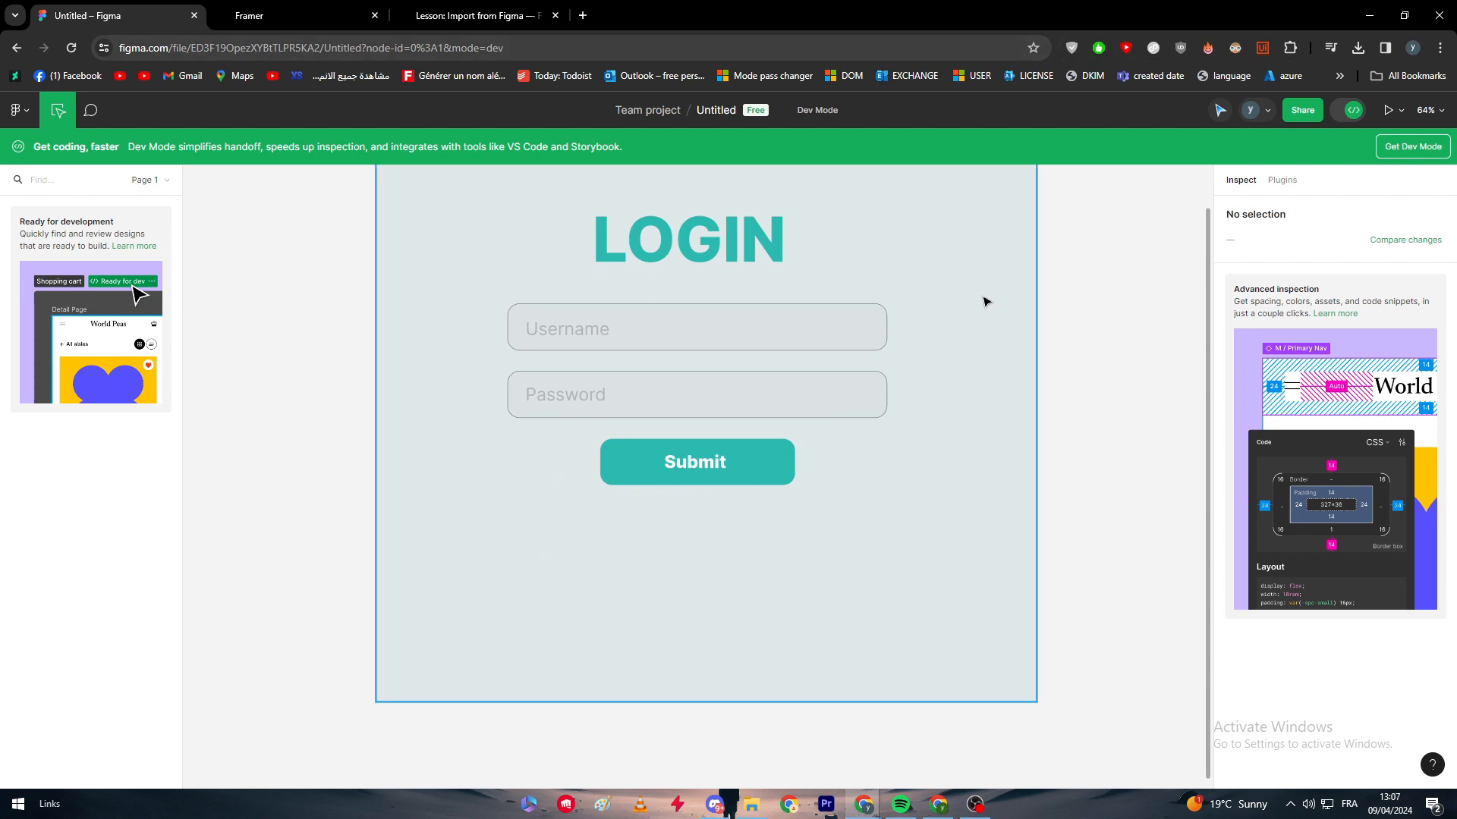
{"action": "scroll", "coordinate": [1002, 295], "scroll_direction": "down", "scroll_amount": 8}
{"action": "key", "text": "super"}
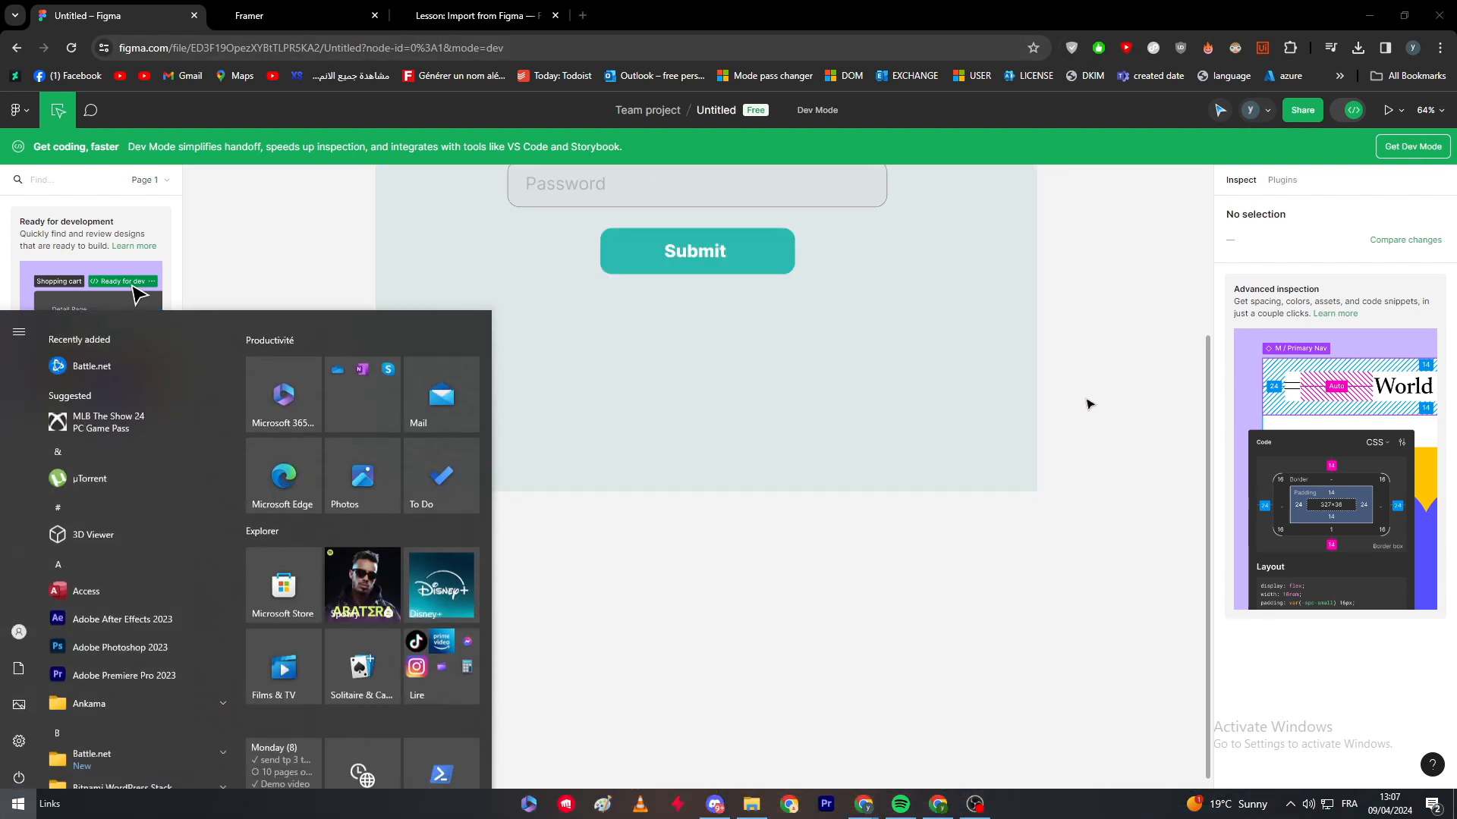
{"action": "key", "text": "super"}
{"action": "scroll", "coordinate": [1100, 418], "scroll_direction": "up", "scroll_amount": 15}
{"action": "left_click_drag", "start_coordinate": [1053, 365], "coordinate": [1001, 241]}
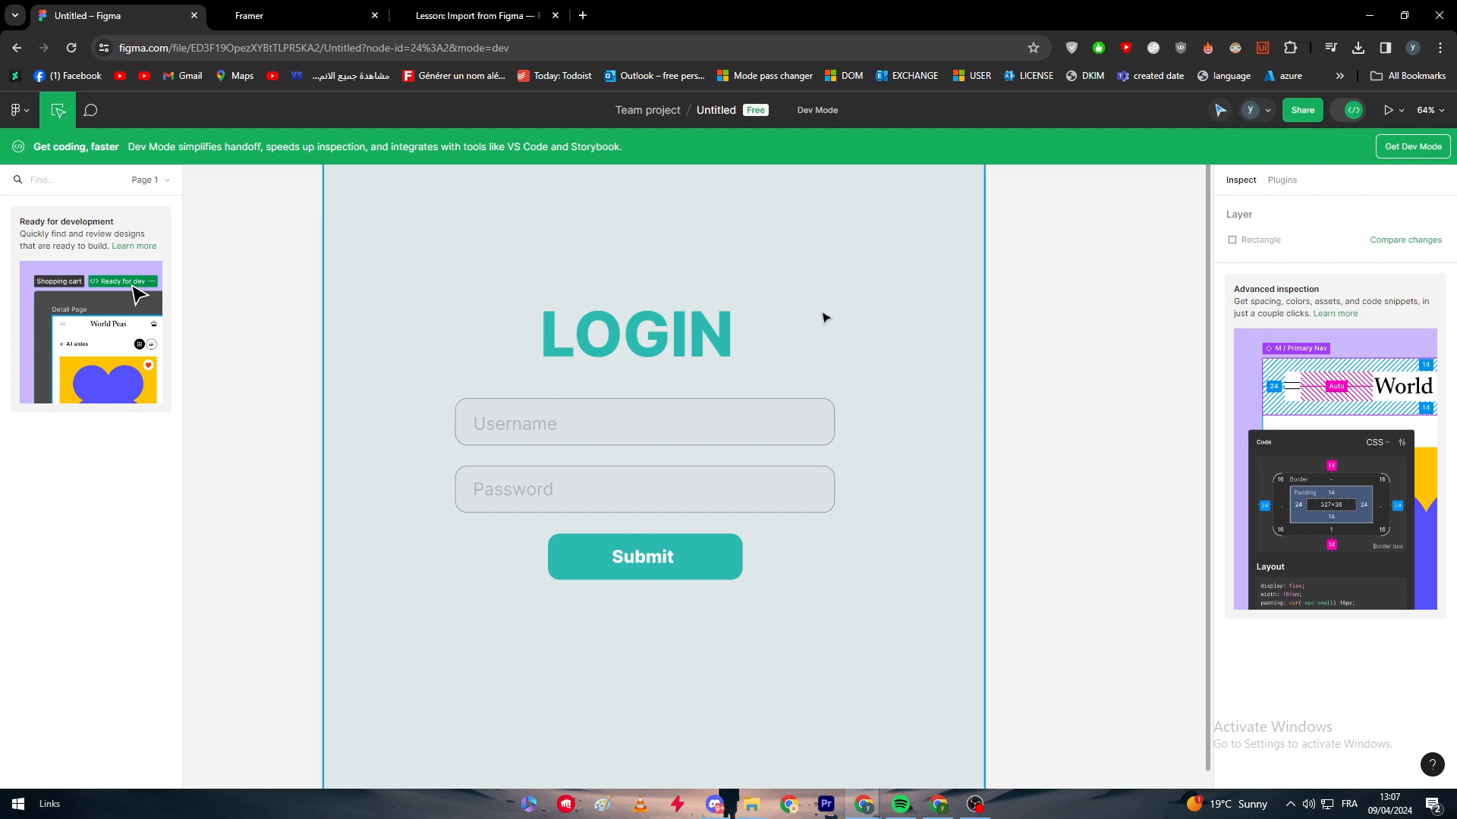
- Check the file's page list, the Dev Mode subscription plans and the inspection and plugin options
{"action": "left_click", "coordinate": [163, 185]}
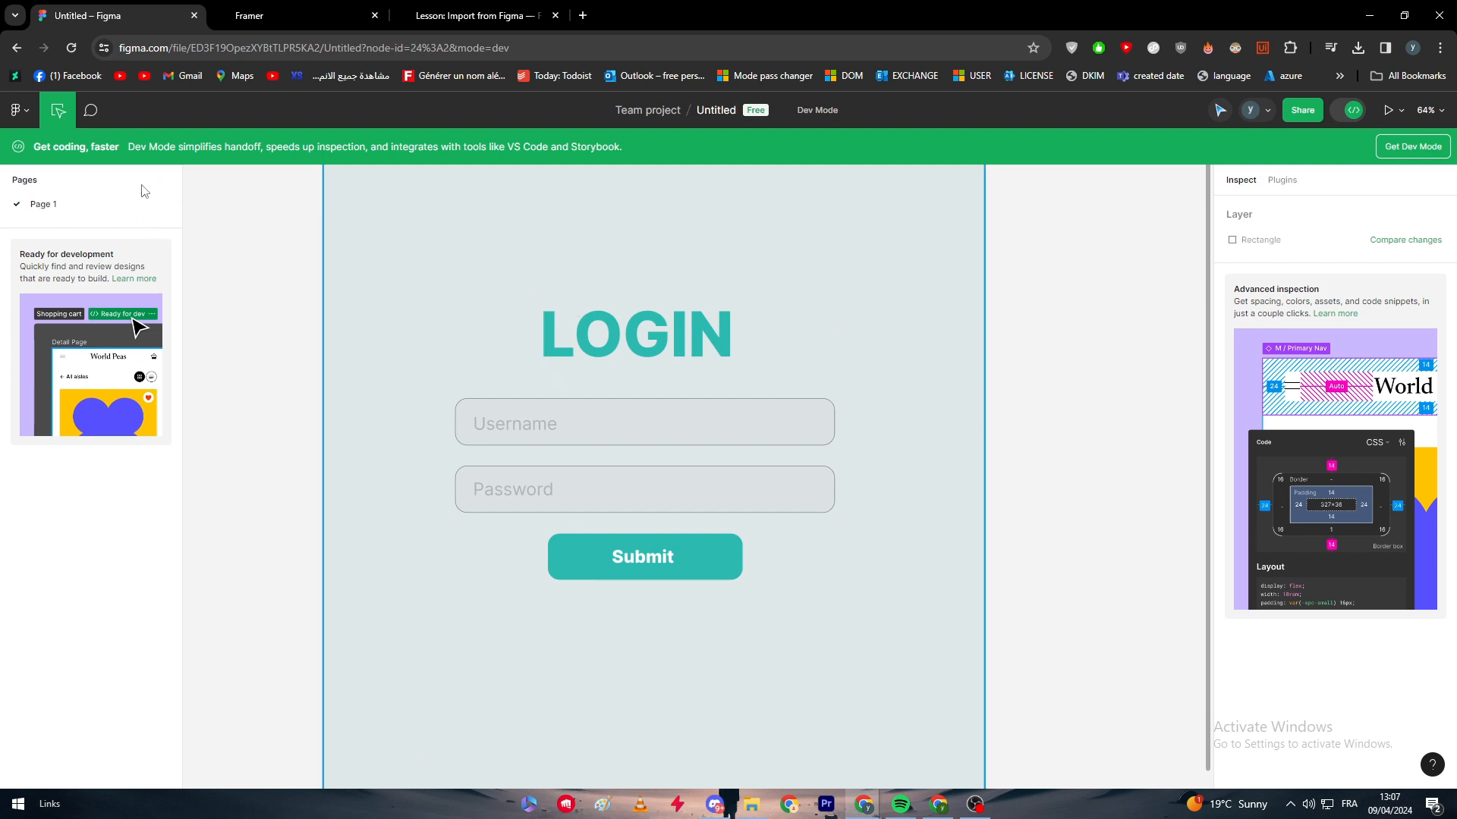
{"action": "left_click", "coordinate": [1394, 149]}
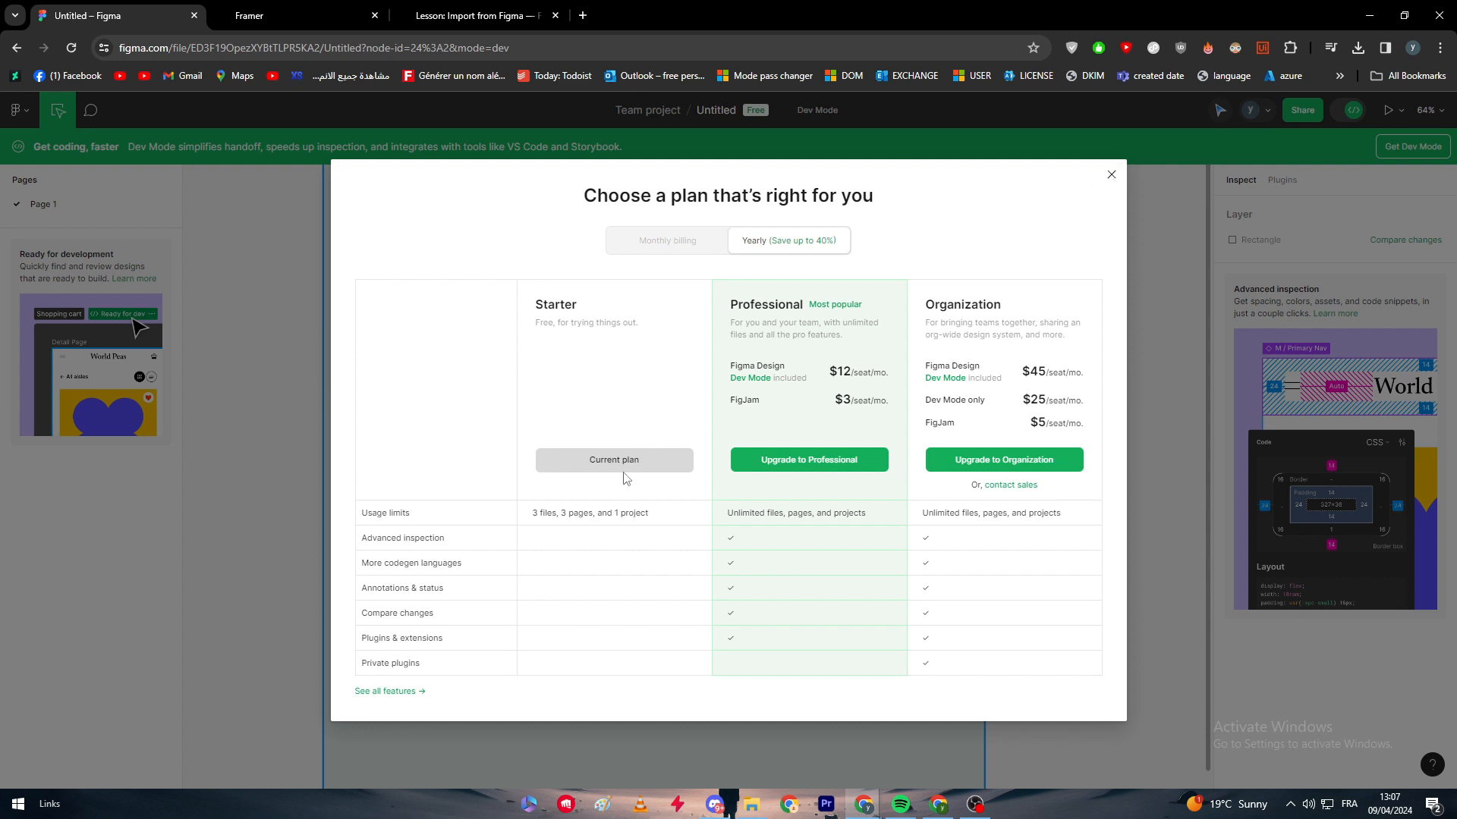
{"action": "left_click", "coordinate": [1111, 174]}
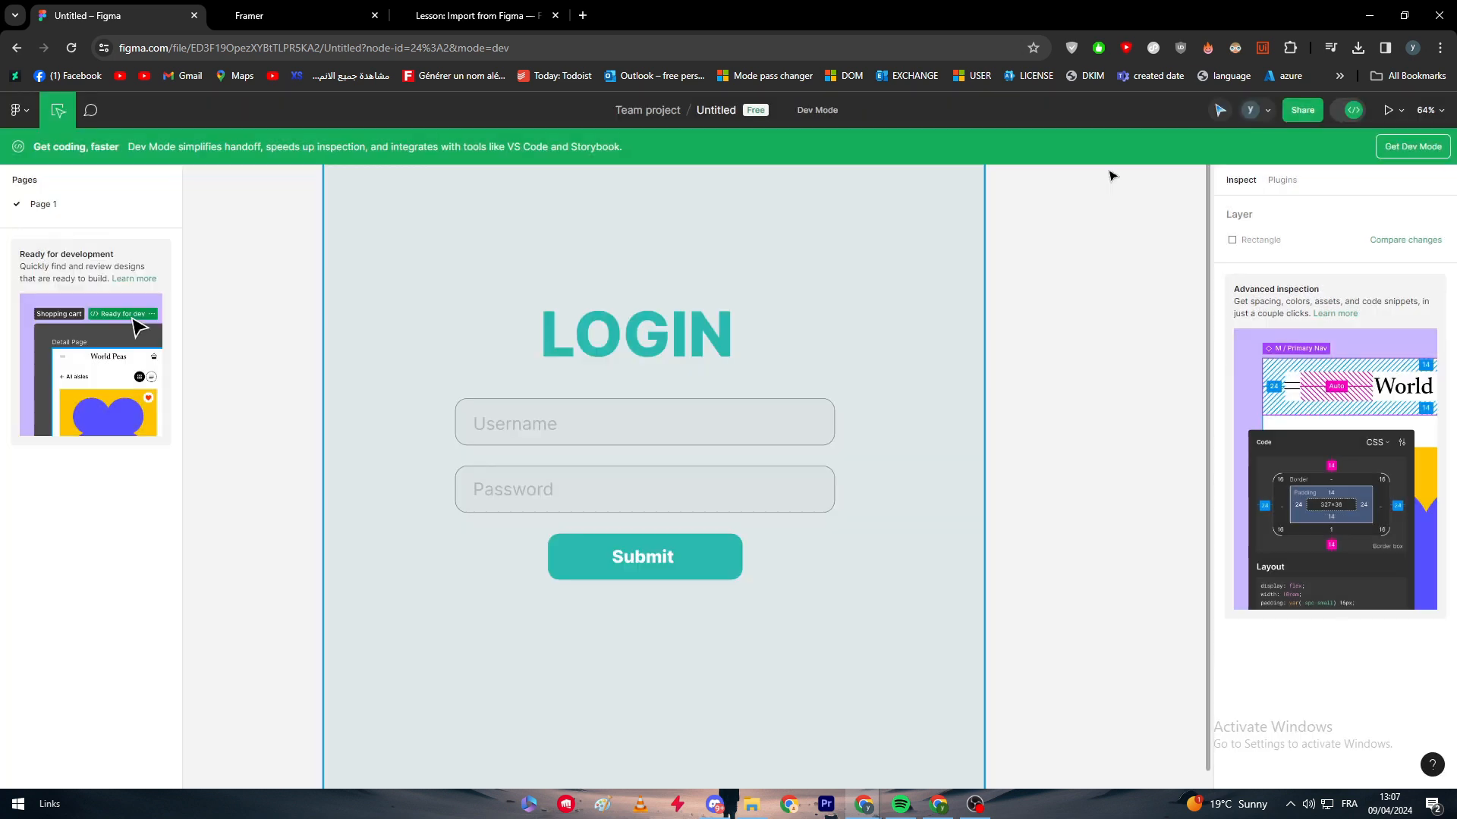
{"action": "left_click", "coordinate": [1220, 111]}
{"action": "left_click", "coordinate": [950, 255]}
{"action": "left_click", "coordinate": [1281, 180]}
{"action": "left_click", "coordinate": [1243, 181]}
- Create a new blank design file
{"action": "left_click", "coordinate": [17, 111]}
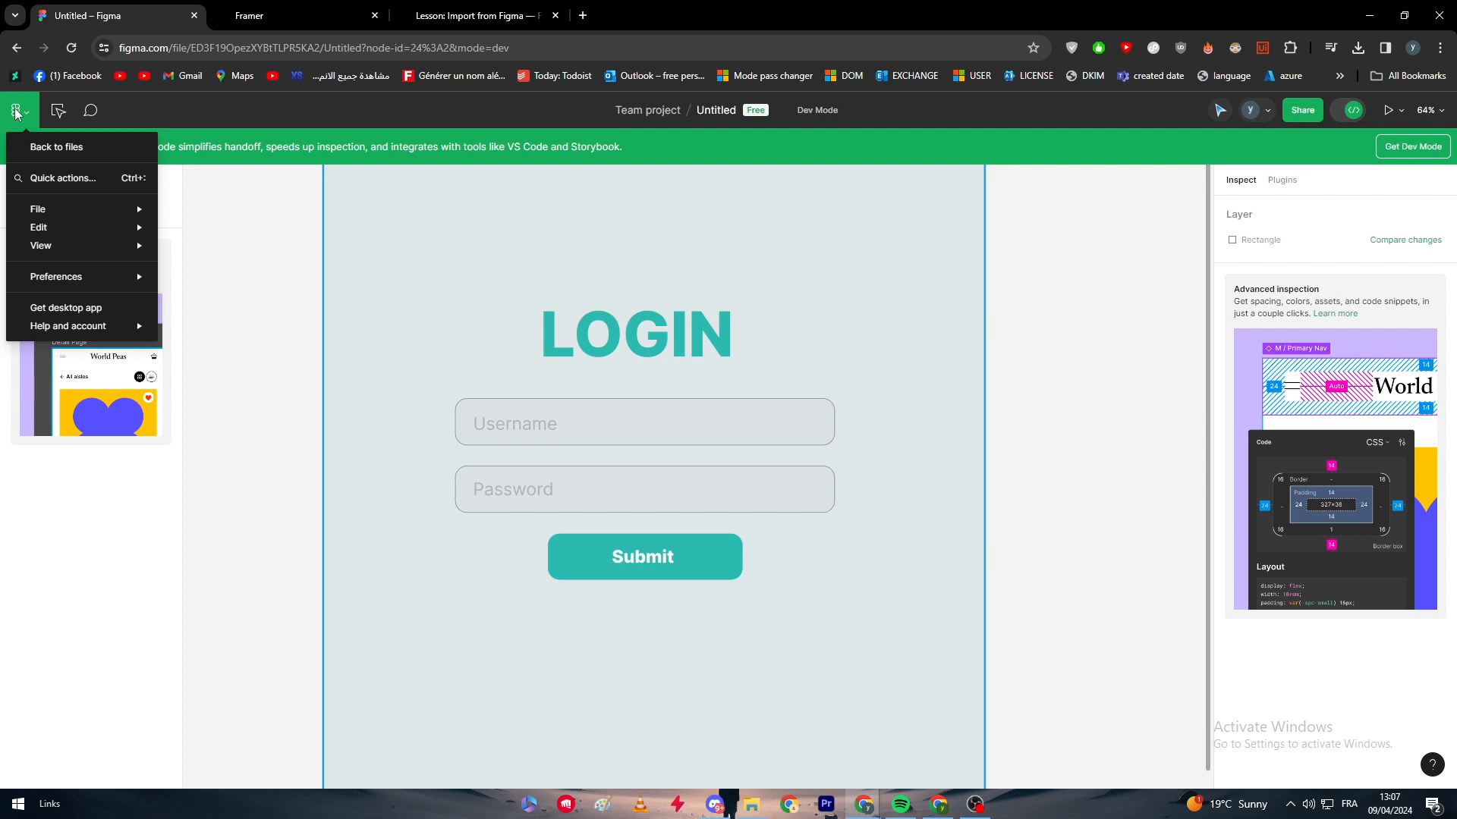
{"action": "mouse_move", "coordinate": [71, 207]}
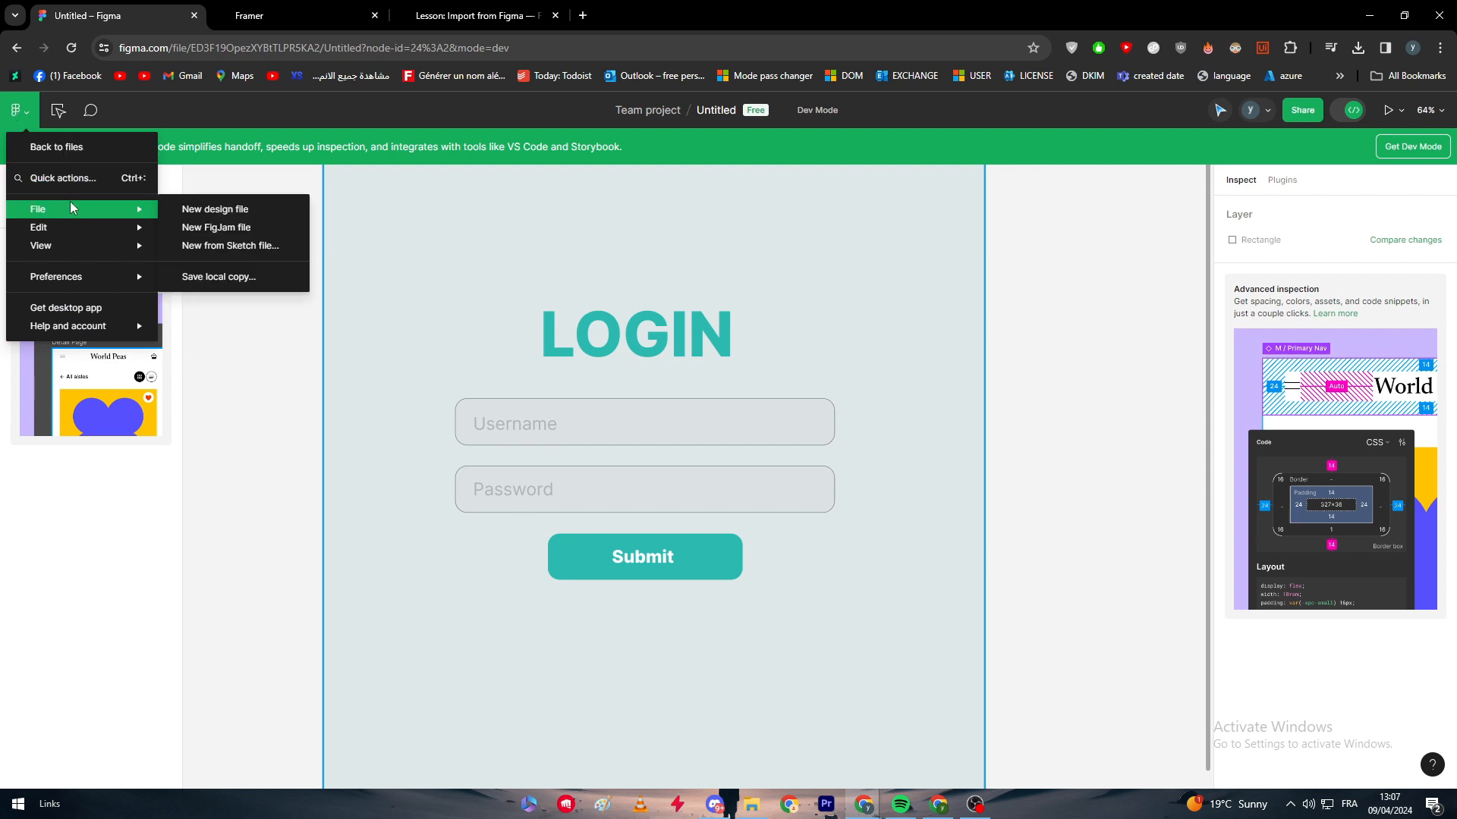
{"action": "left_click", "coordinate": [199, 210]}
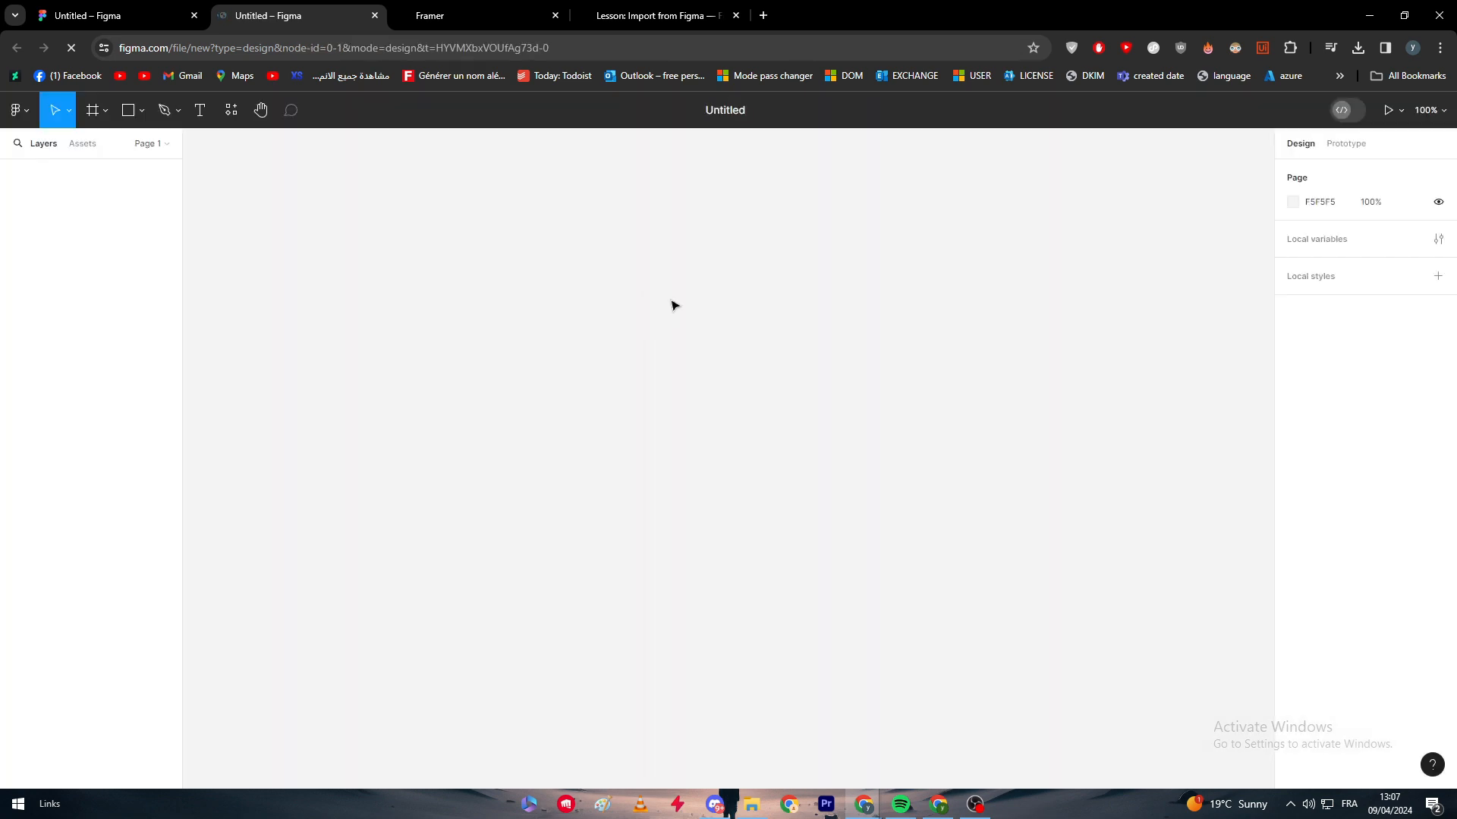
- Draw a square of about 620 × 620 and place it at about X -306, Y -297
{"action": "left_click", "coordinate": [142, 112]}
{"action": "left_click", "coordinate": [140, 149]}
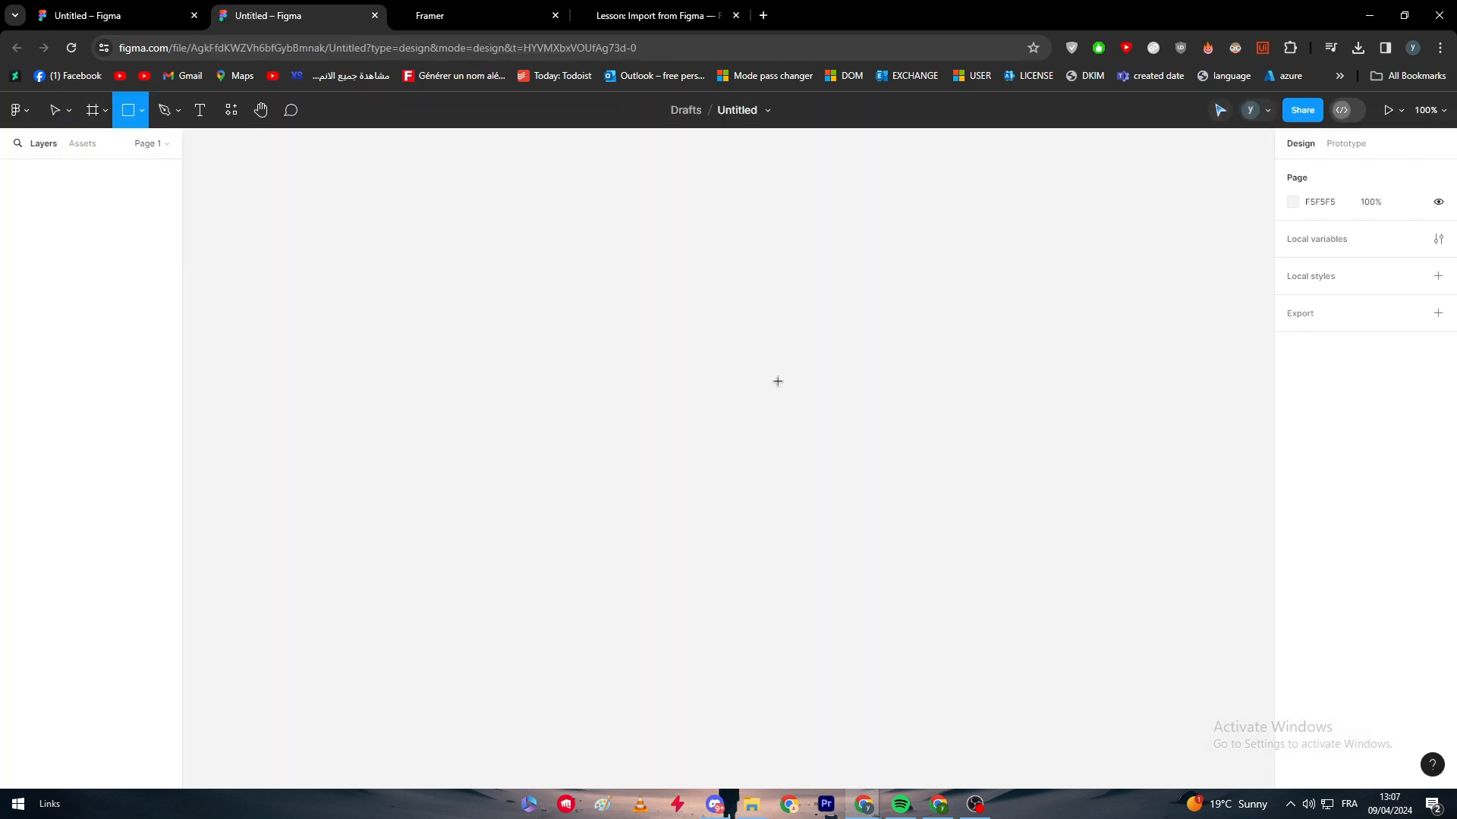
{"action": "left_click_drag", "start_coordinate": [481, 276], "coordinate": [953, 744]}
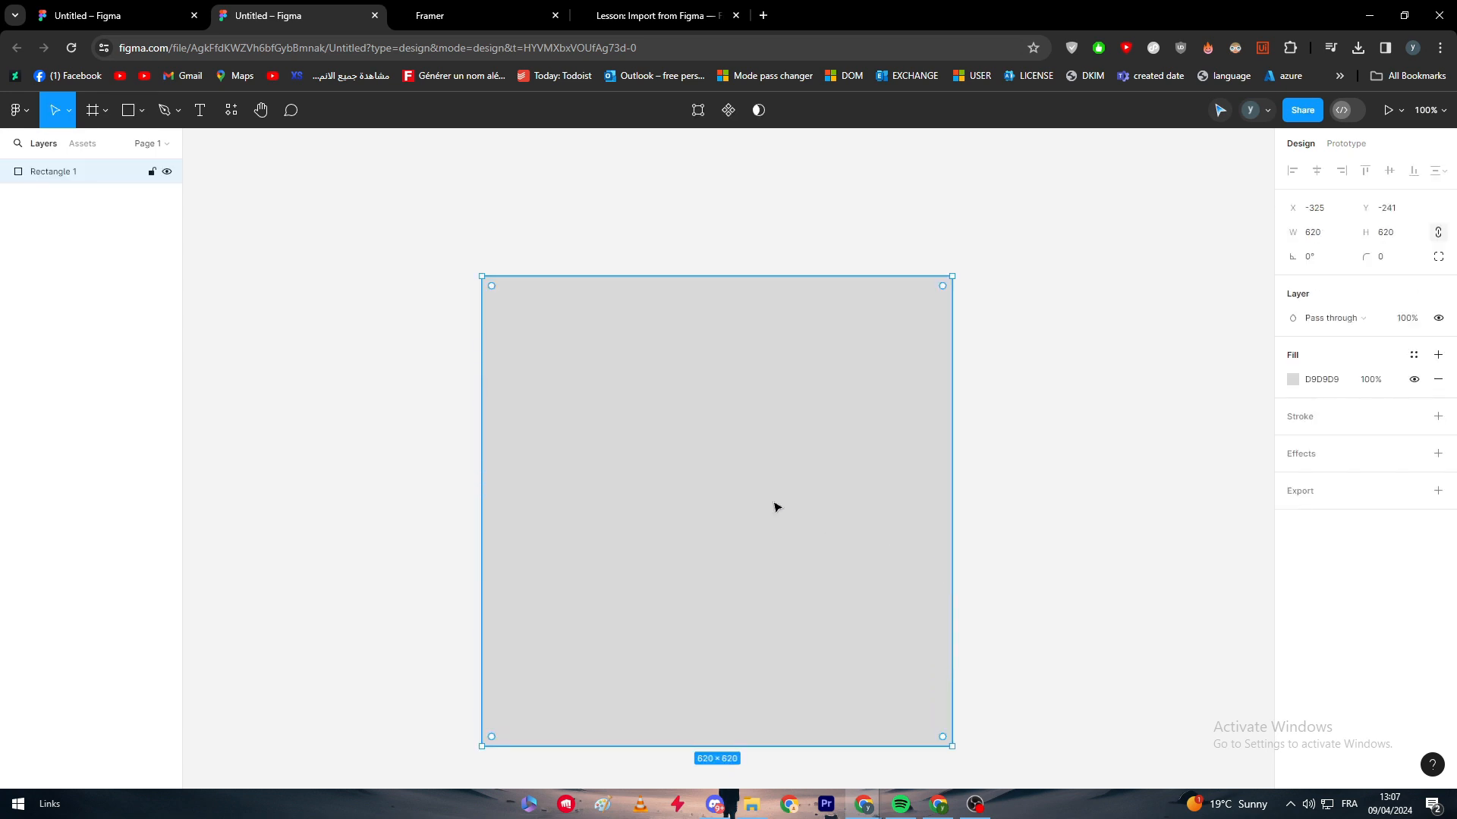
{"action": "scroll", "coordinate": [778, 486], "scroll_direction": "down", "scroll_amount": 1}
{"action": "left_click_drag", "start_coordinate": [739, 449], "coordinate": [748, 442]}
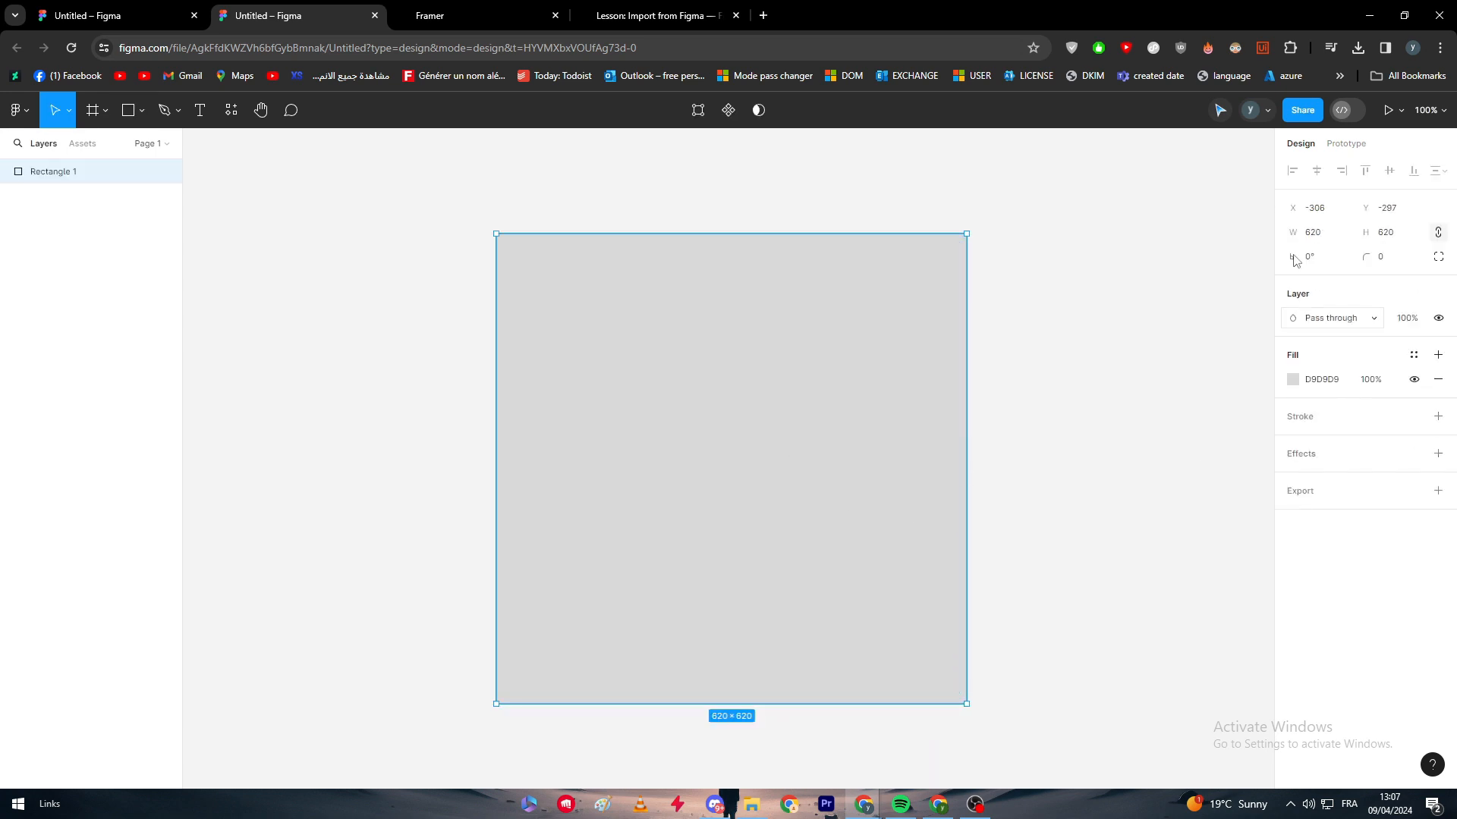
- Color the square's fill red FF7272, convert it to a linear gradient and set the first stop to FF5C5C
{"action": "left_click", "coordinate": [1293, 379]}
{"action": "left_click_drag", "start_coordinate": [1190, 459], "coordinate": [1194, 397]}
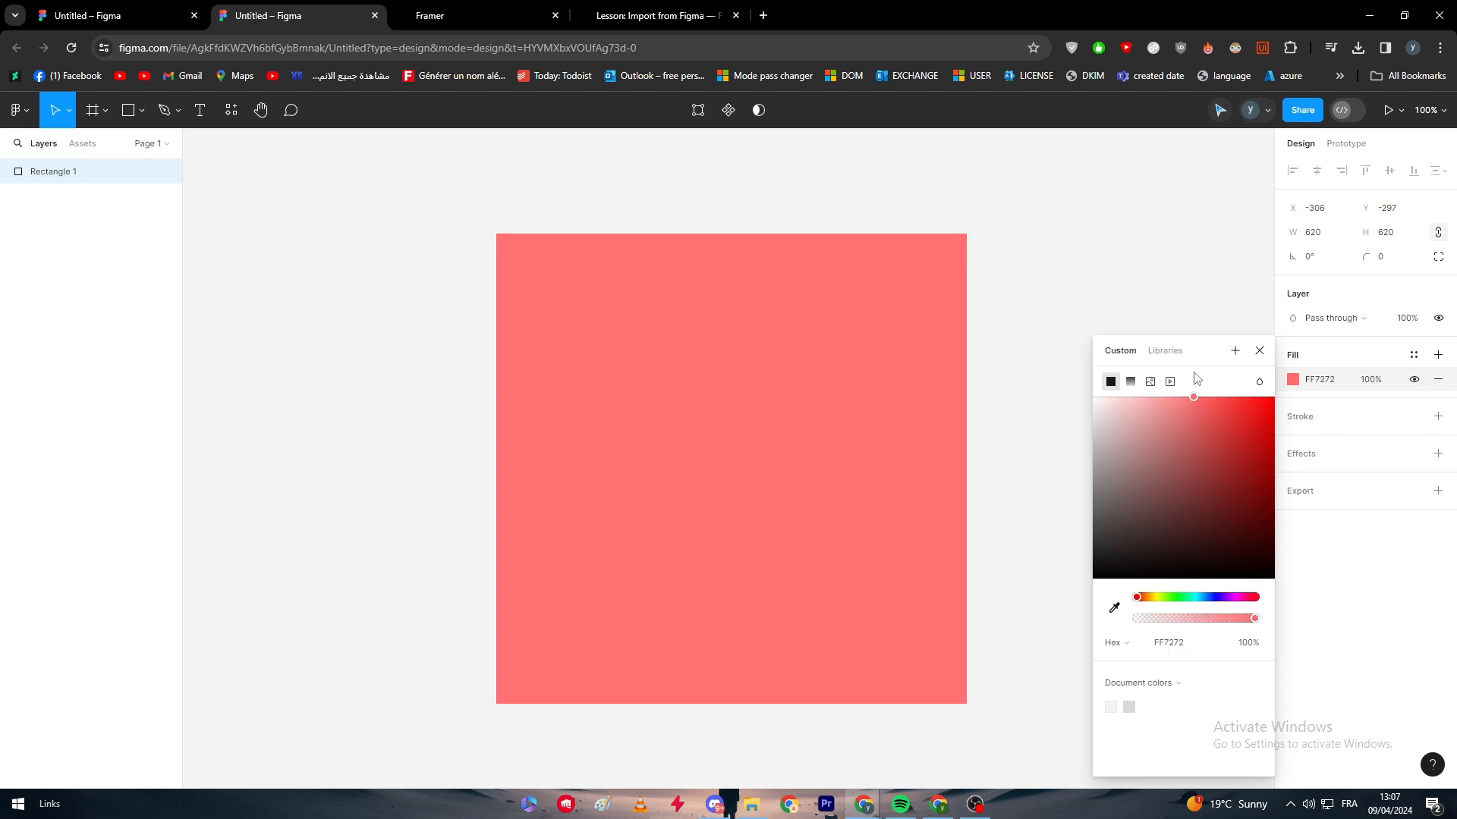
{"action": "left_click", "coordinate": [1132, 382]}
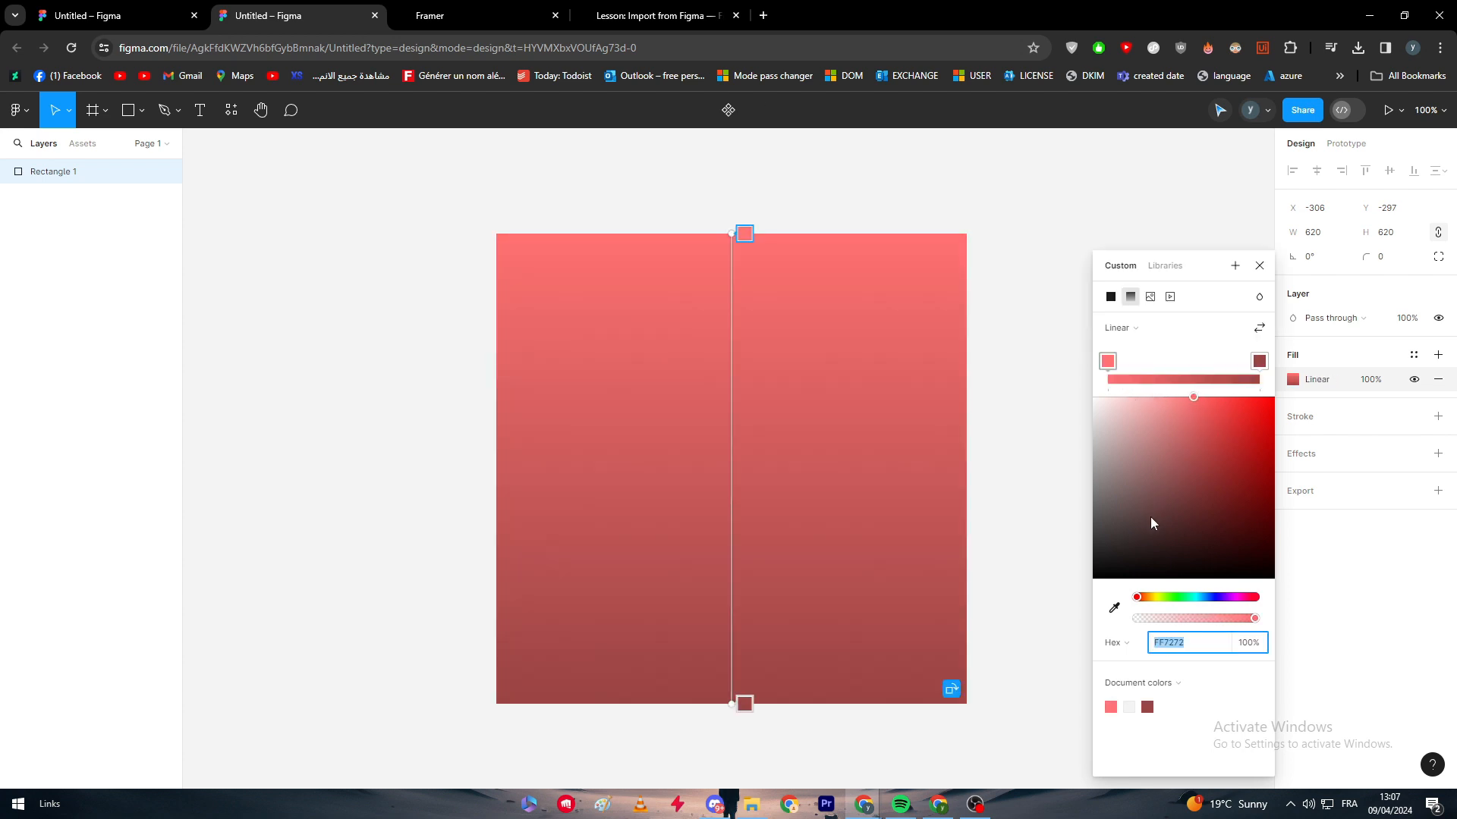
{"action": "left_click_drag", "start_coordinate": [1204, 441], "coordinate": [1210, 378]}
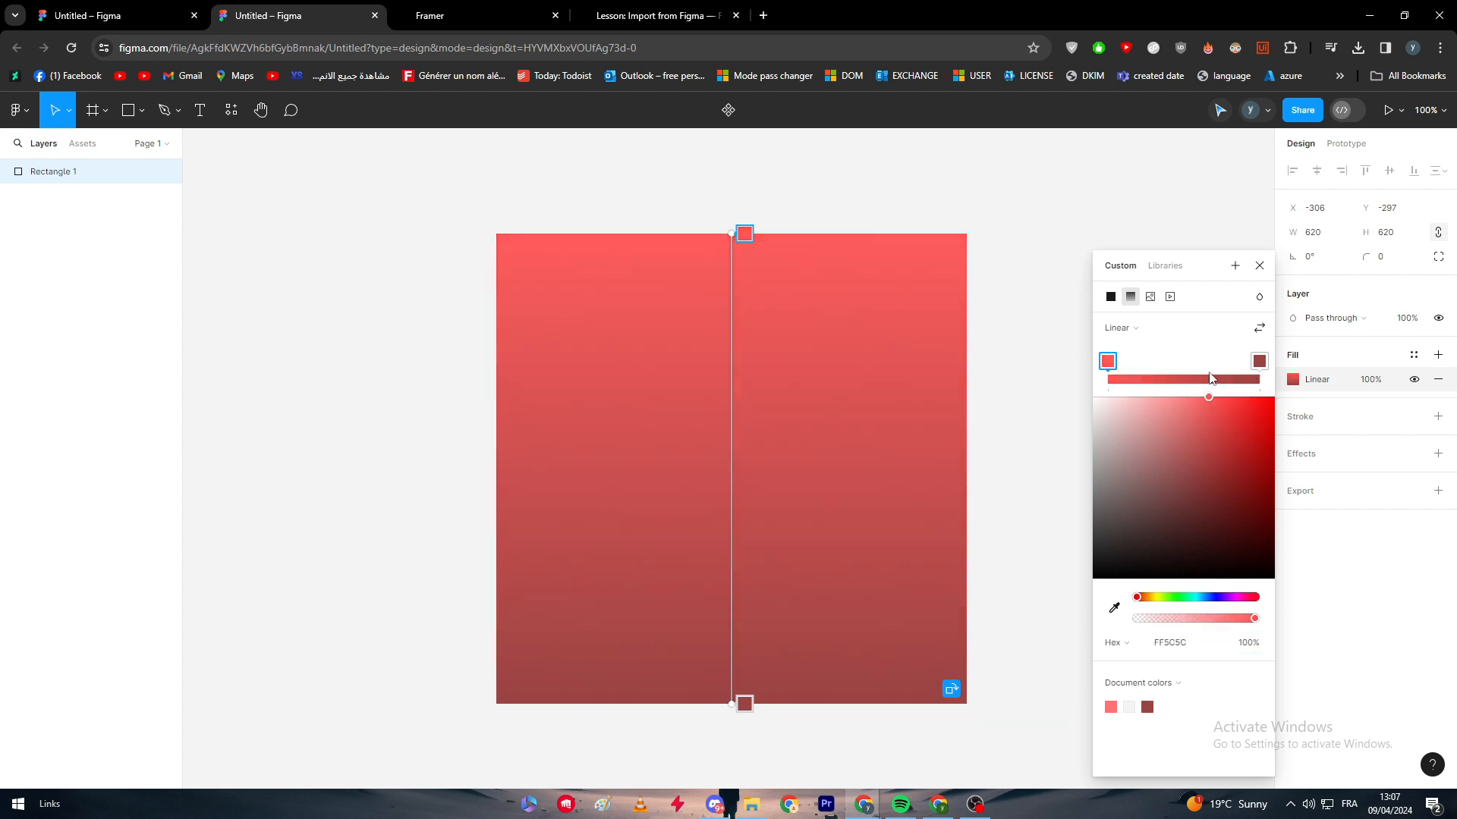
- Run the gradient diagonally, with the bright red stop at the square's upper-right corner and the dark stop at its lower-left corner
{"action": "left_click_drag", "start_coordinate": [732, 705], "coordinate": [500, 697]}
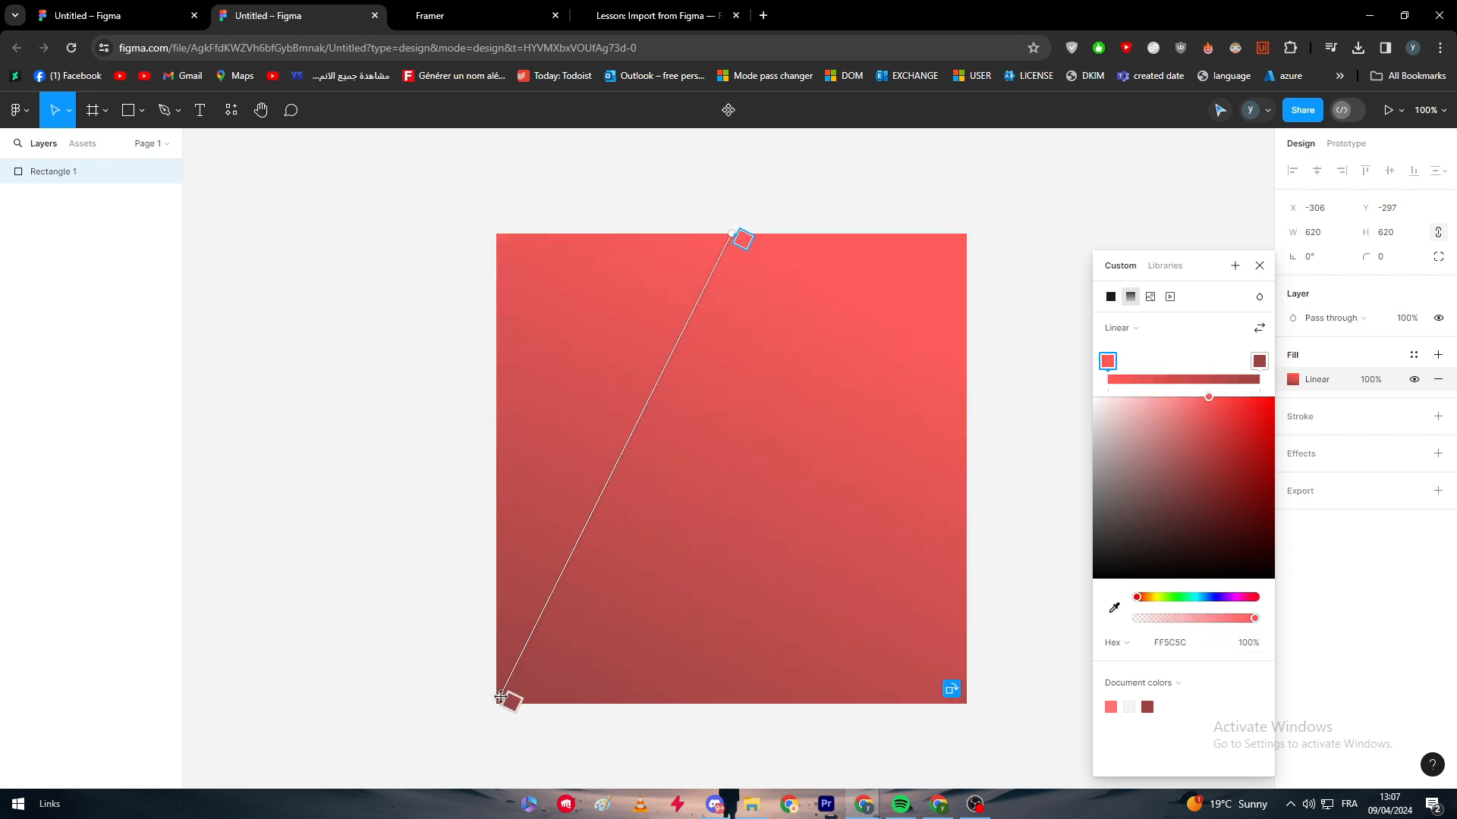
{"action": "left_click_drag", "start_coordinate": [729, 234], "coordinate": [971, 229]}
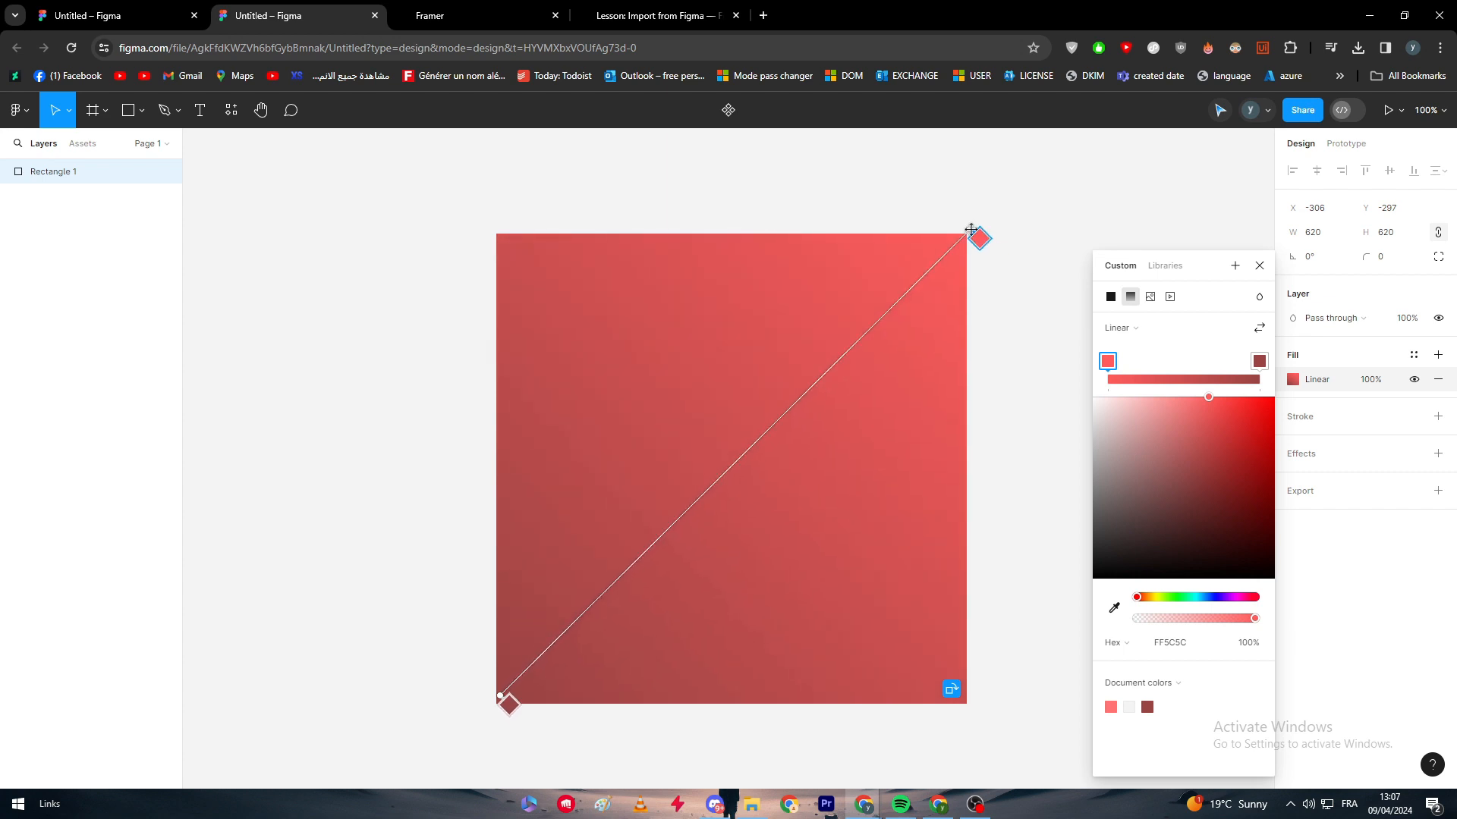
{"action": "left_click", "coordinate": [1259, 267]}
{"action": "left_click", "coordinate": [1115, 276]}
{"action": "left_click", "coordinate": [958, 149]}
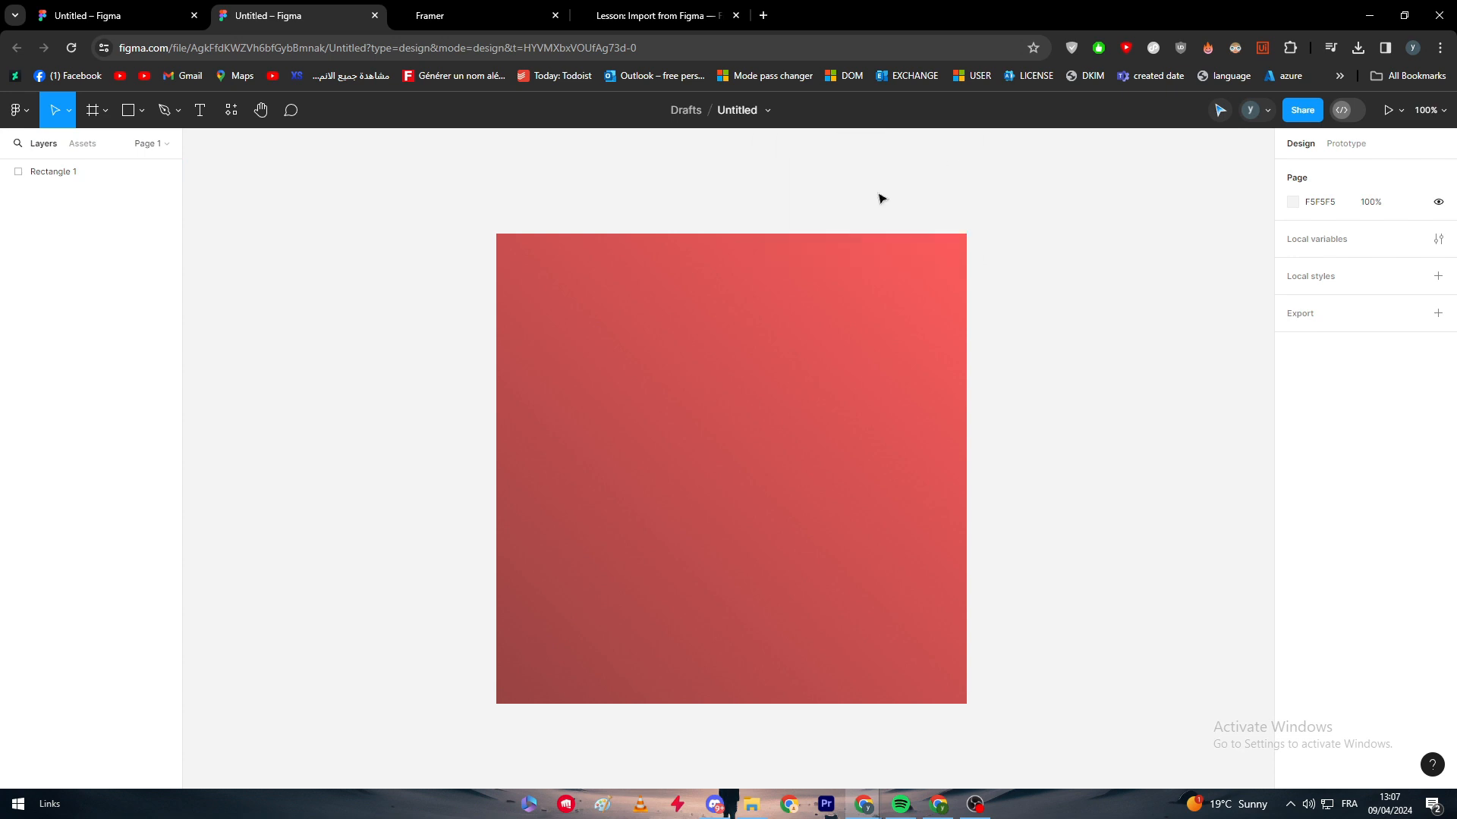
{"action": "left_click", "coordinate": [846, 328]}
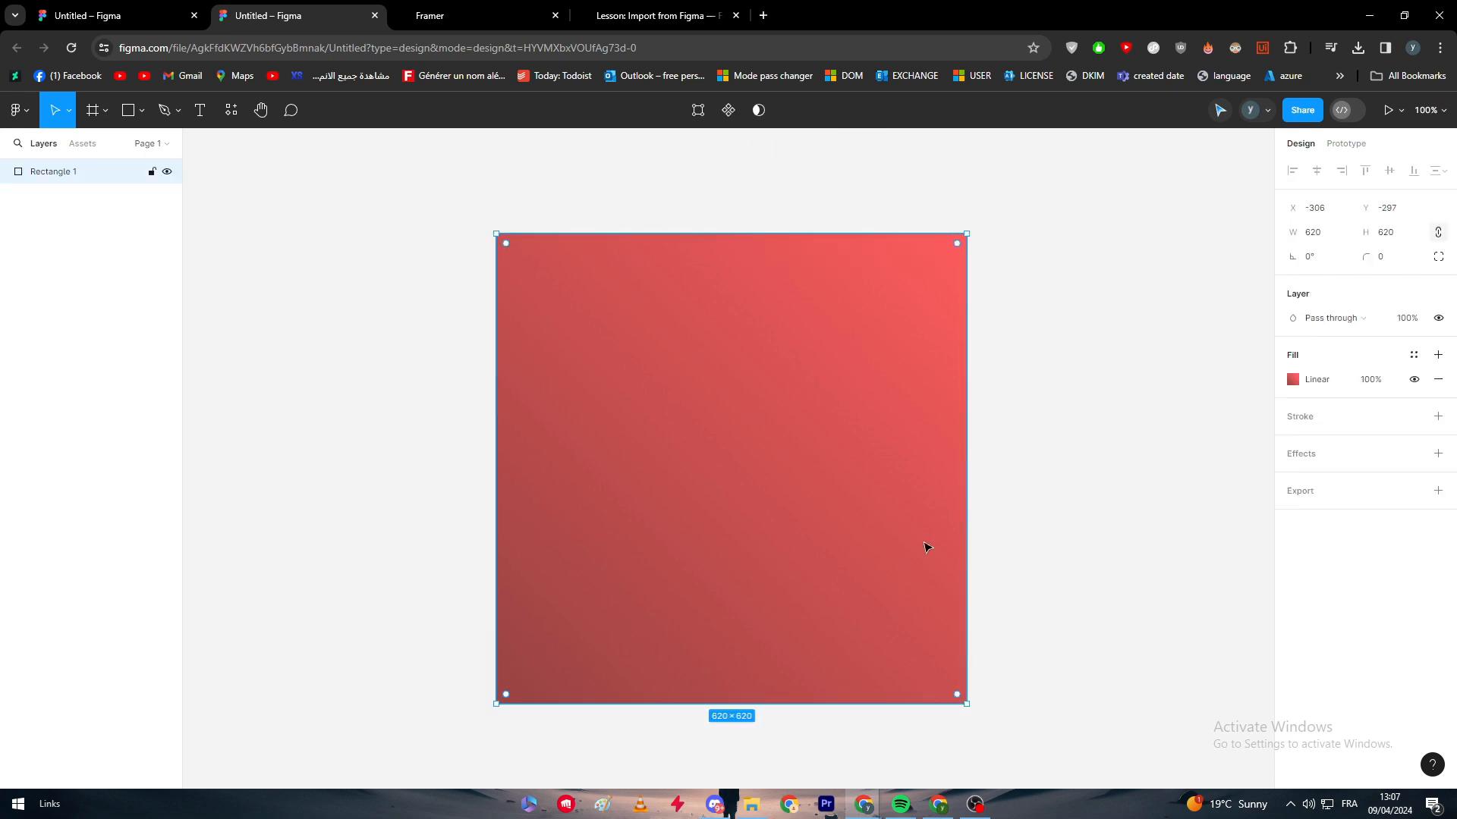
{"action": "left_click", "coordinate": [1017, 536]}
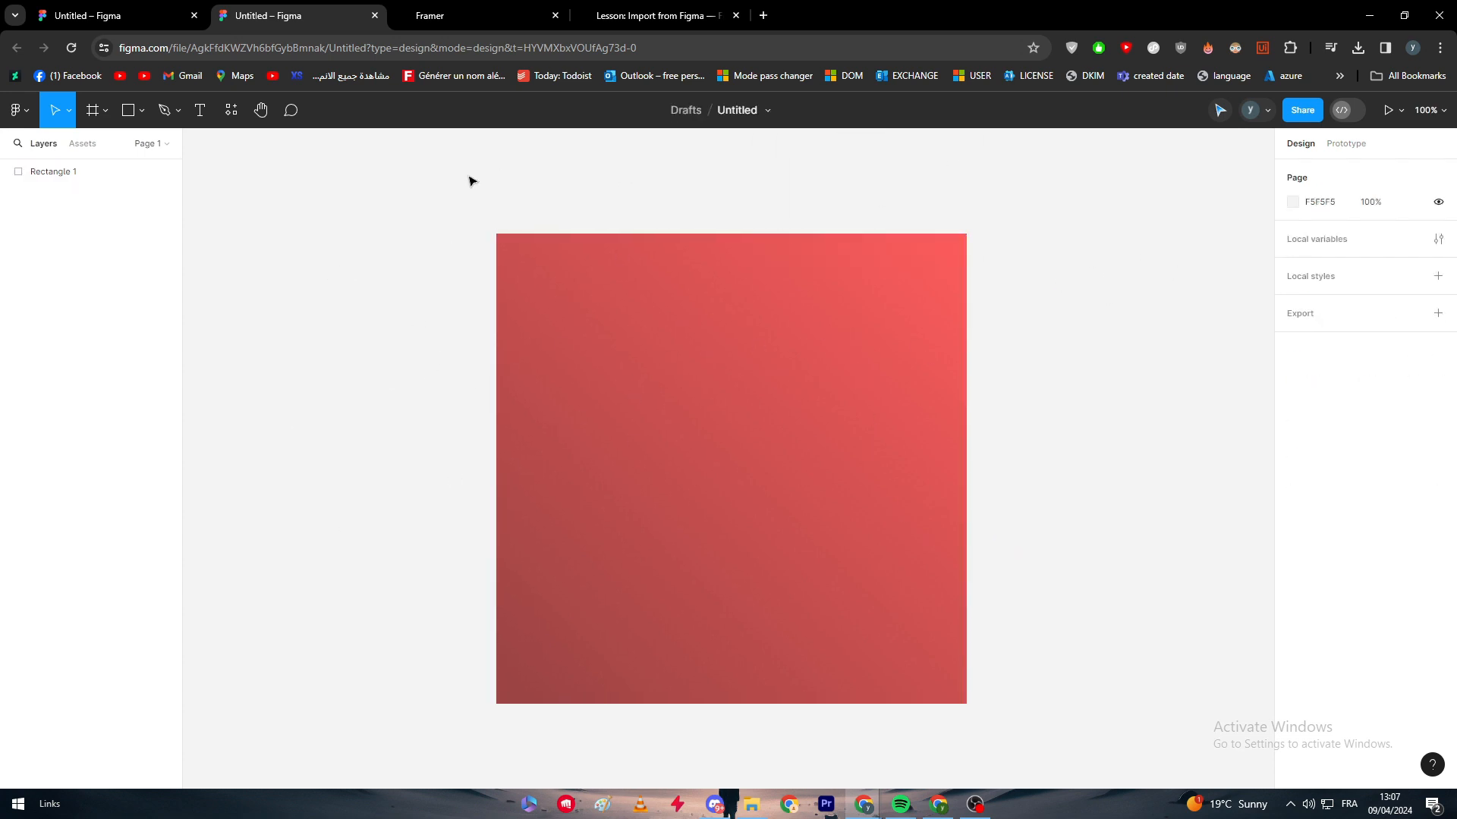
- Draw a field rectangle of about 265 × 33 in the upper middle of the gradient square, and undo its duplicate
{"action": "left_click", "coordinate": [142, 110]}
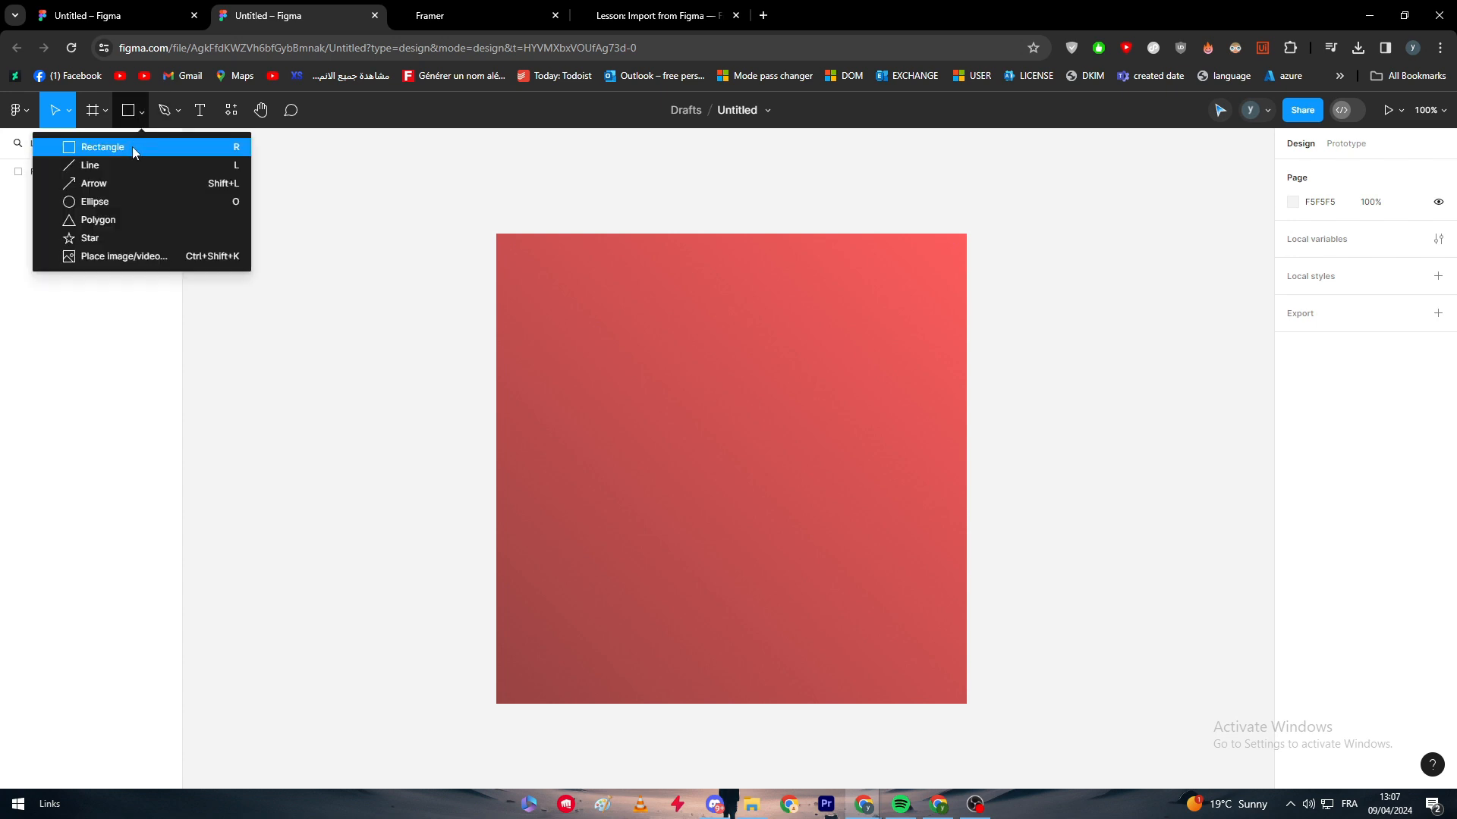
{"action": "left_click", "coordinate": [133, 148]}
{"action": "left_click_drag", "start_coordinate": [632, 358], "coordinate": [784, 433]}
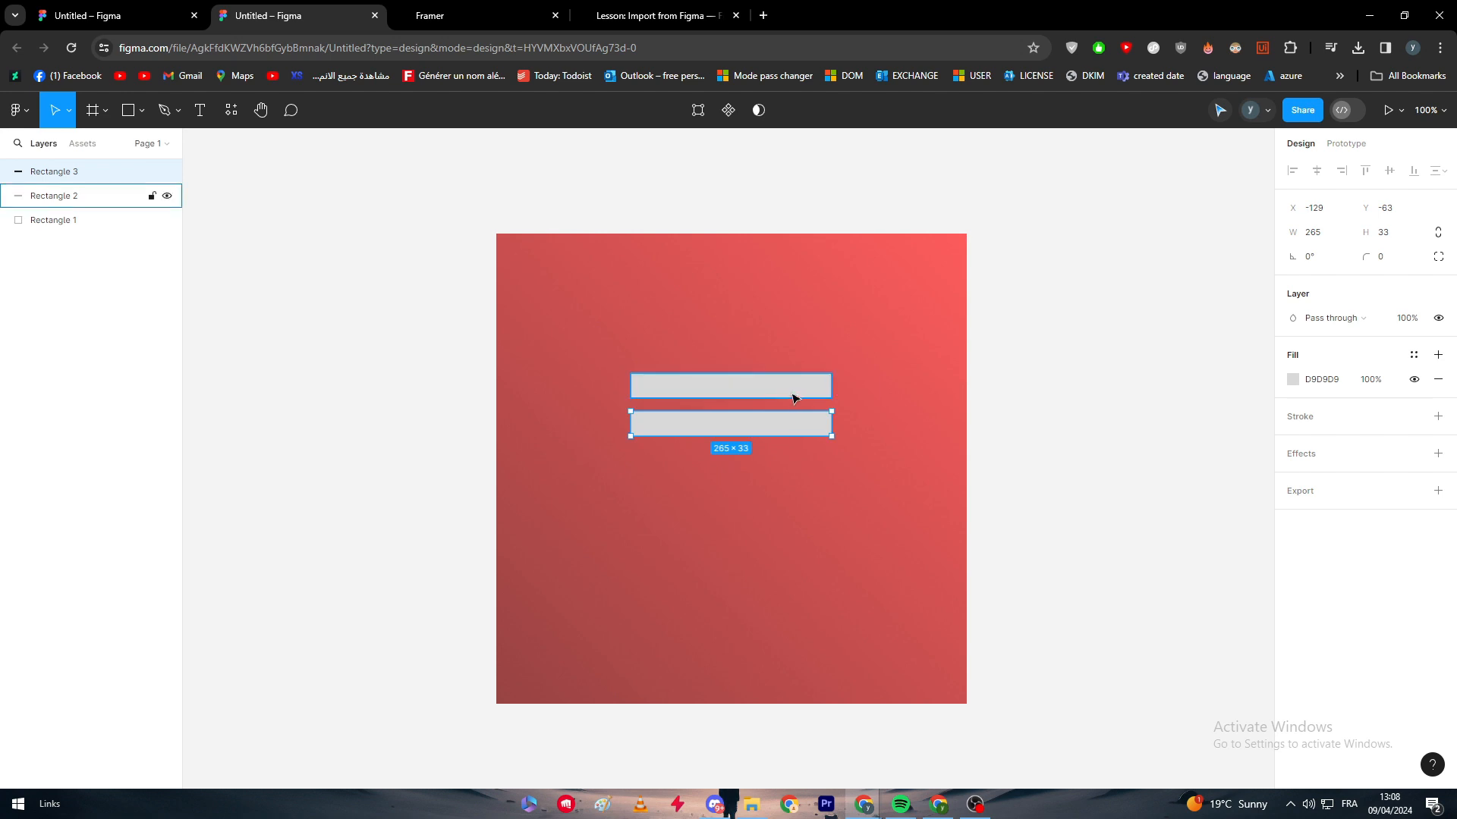
{"action": "key", "text": "ctrl+z"}
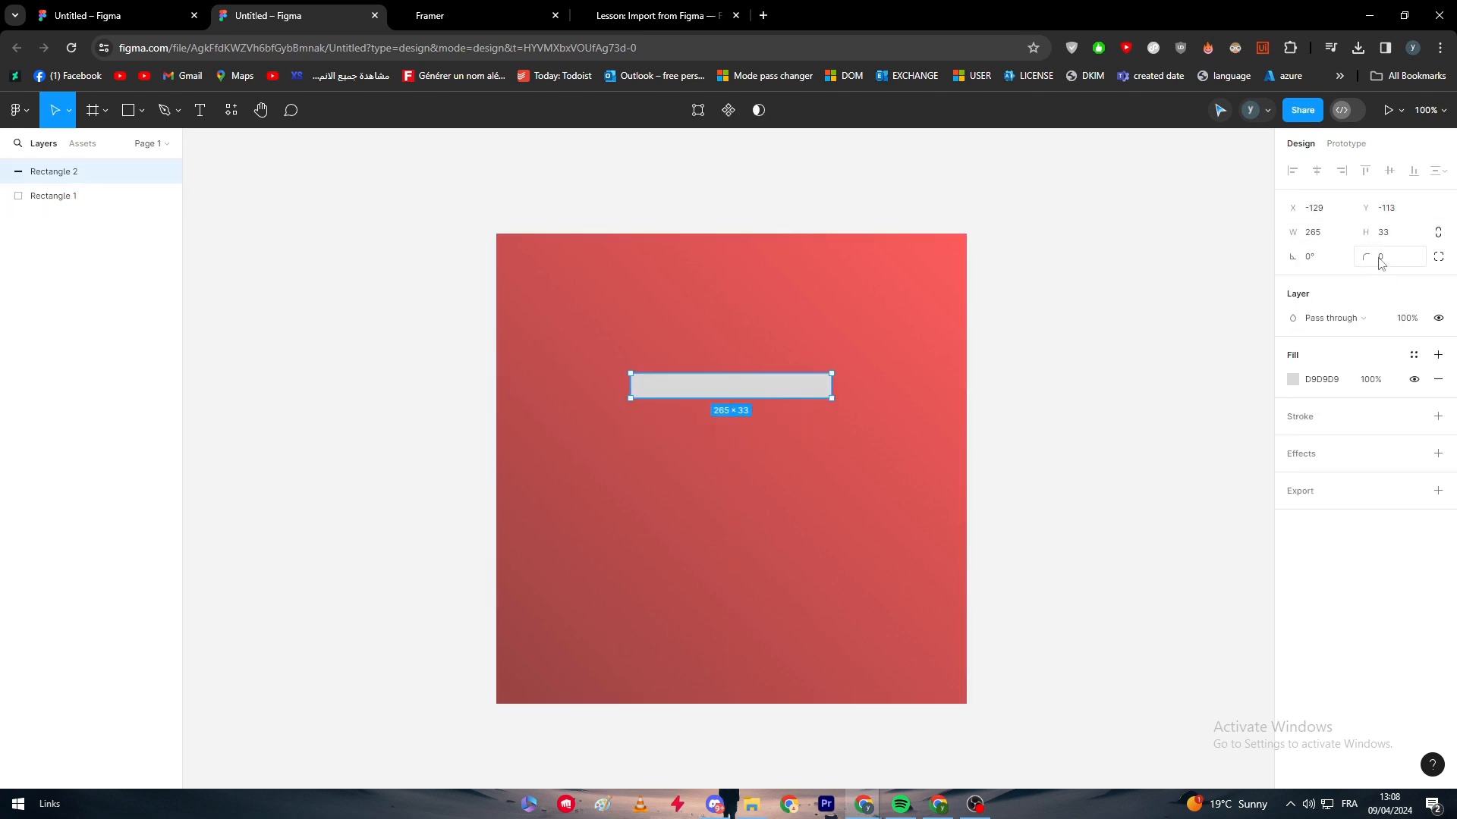
- Round the field rectangle's corners with a radius of 15
{"action": "key", "text": "ctrl+minus"}
{"action": "left_click", "coordinate": [1347, 393]}
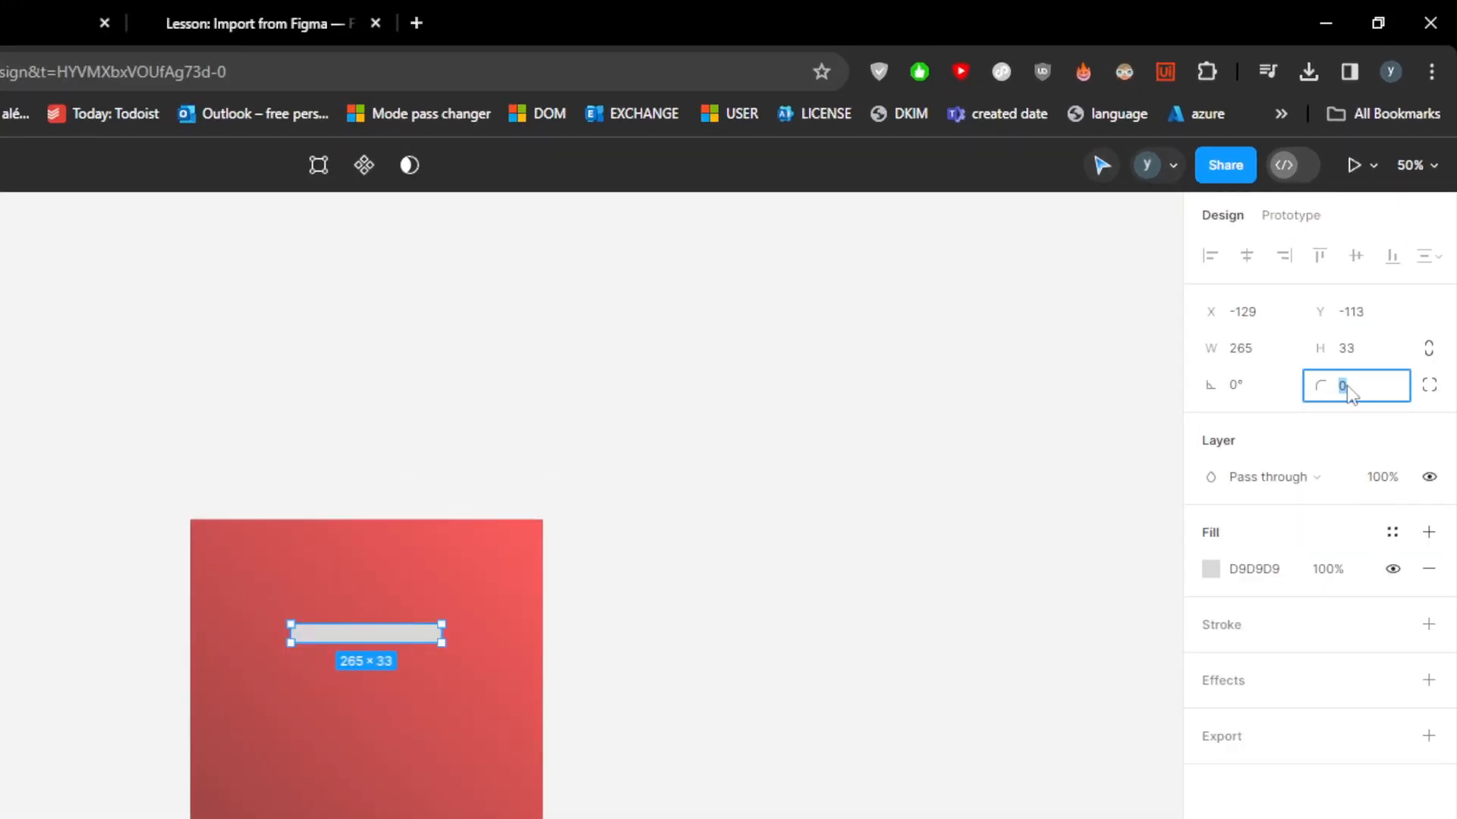
{"action": "double_click", "coordinate": [1347, 386]}
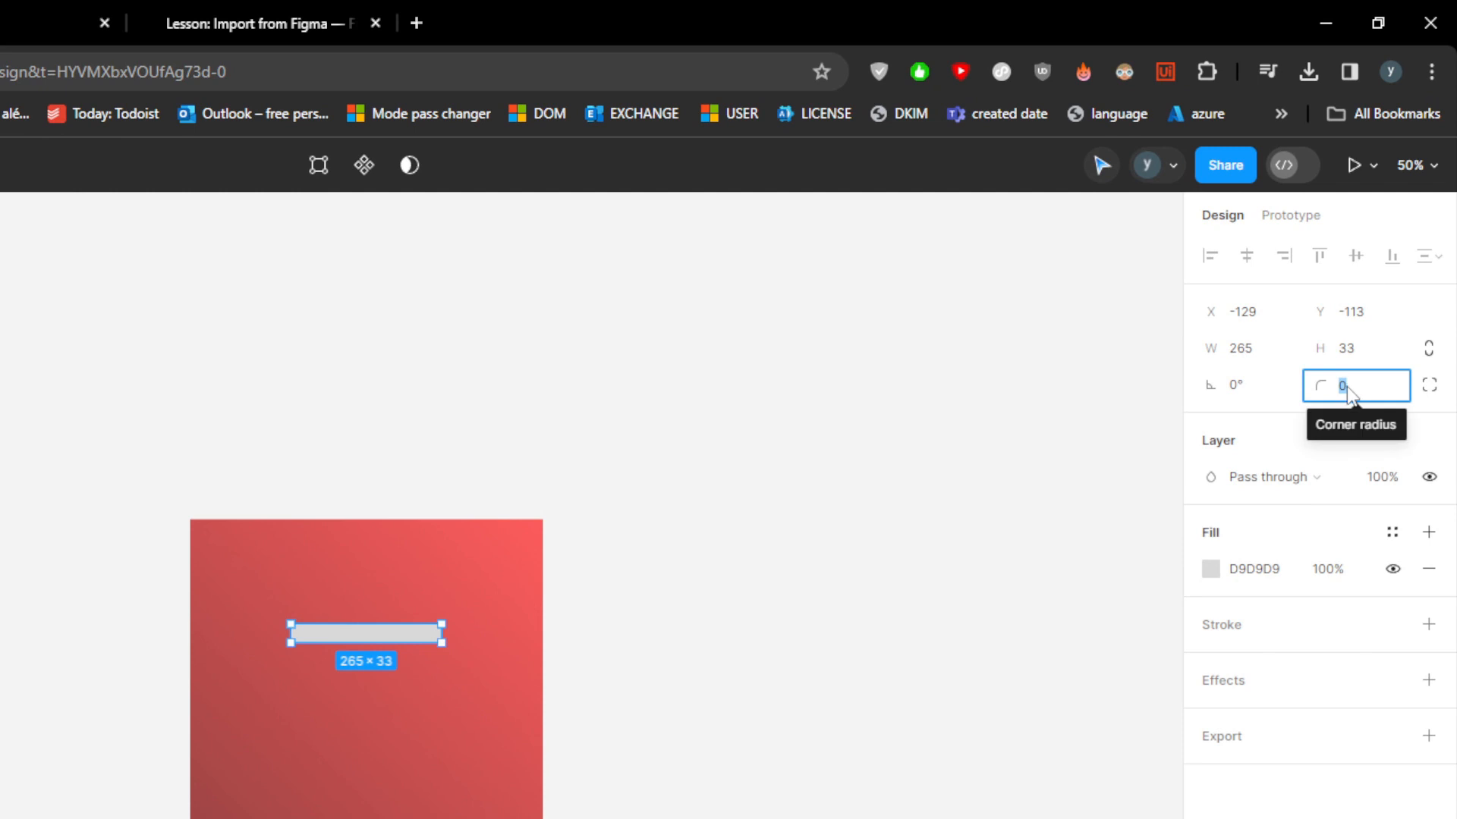
{"action": "type", "text": "20"}
{"action": "key", "text": "Return"}
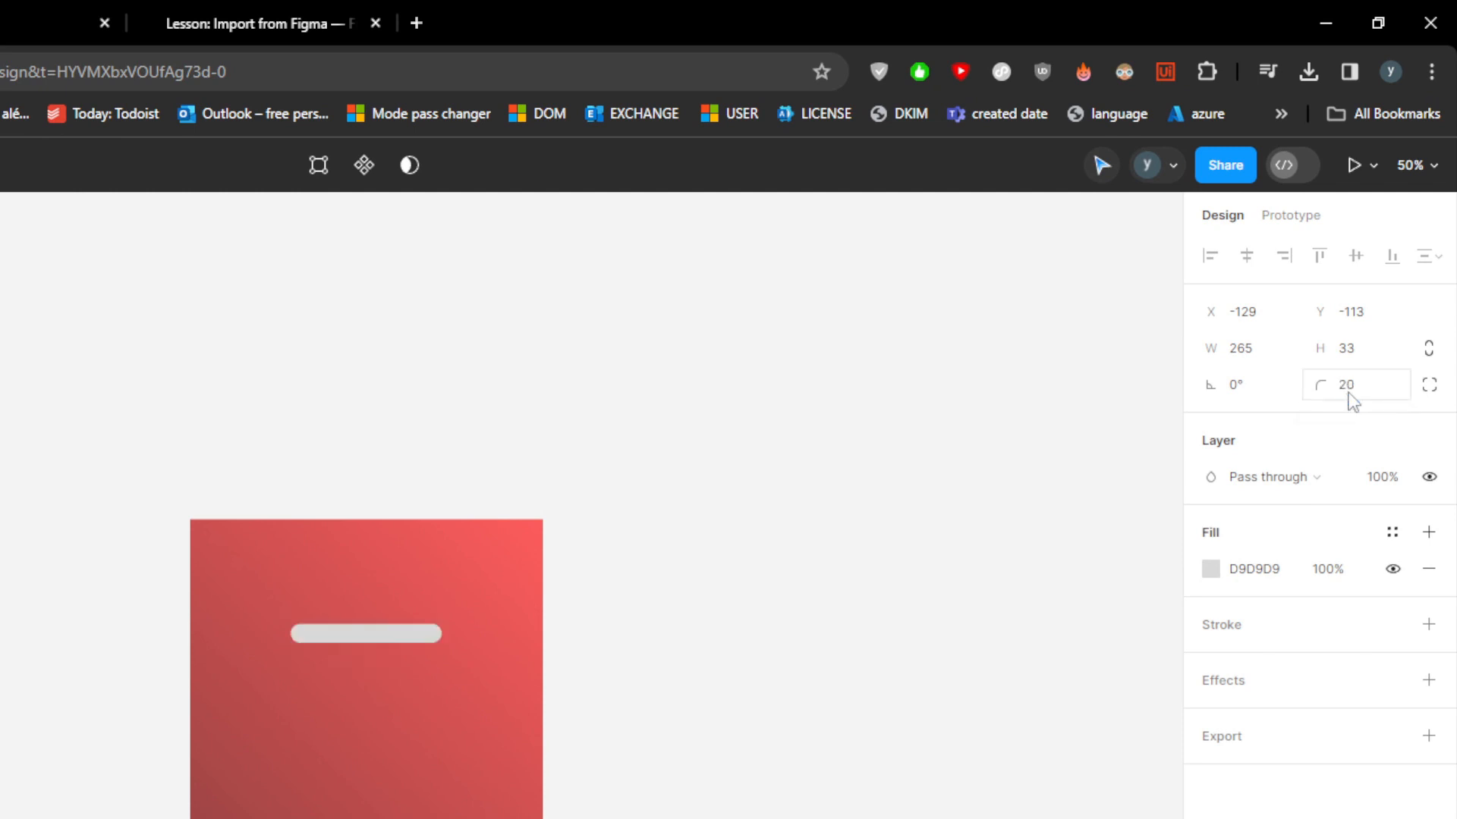
{"action": "left_click", "coordinate": [1364, 394]}
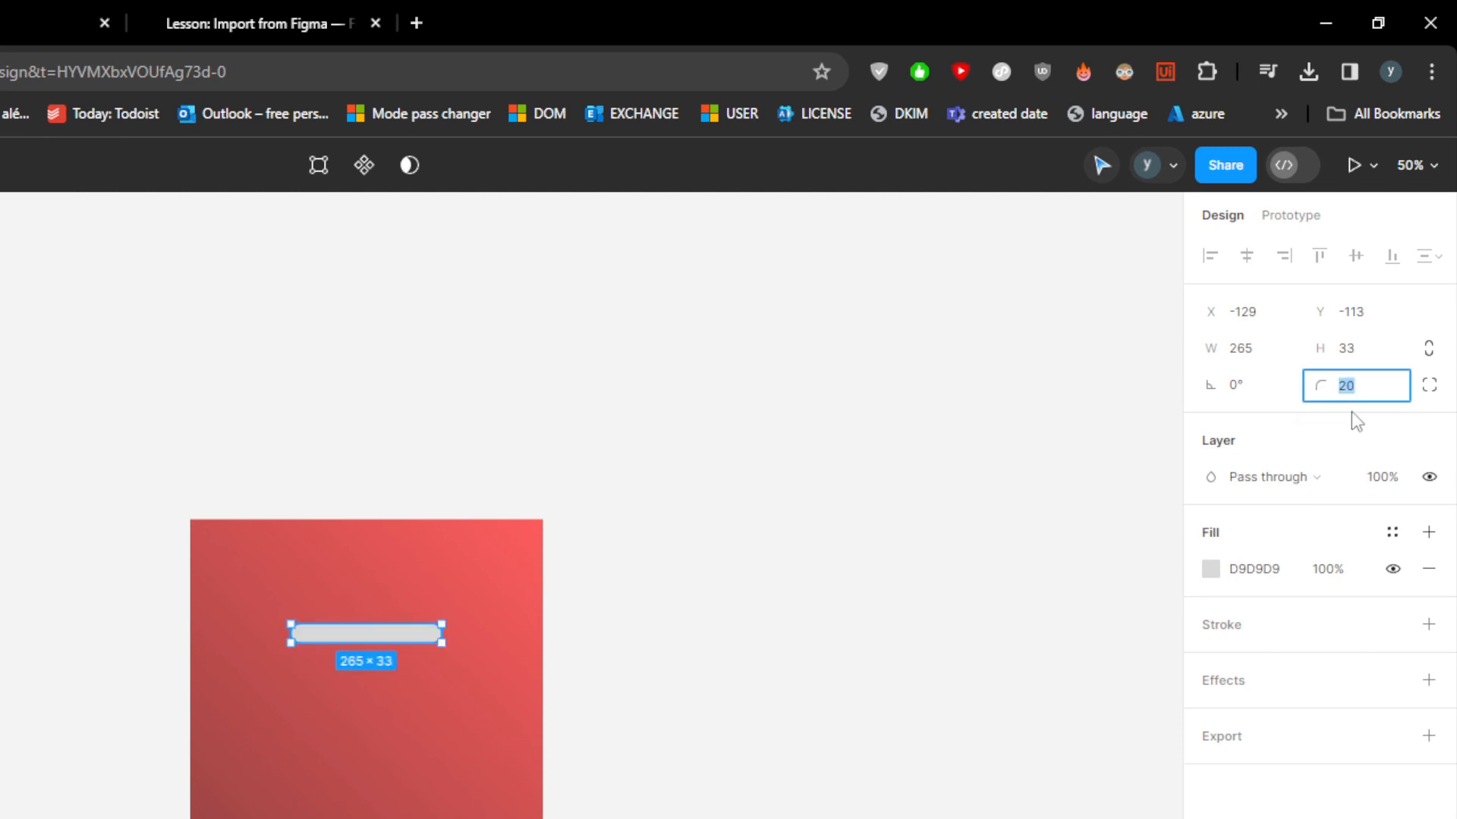
{"action": "key", "text": "Return"}
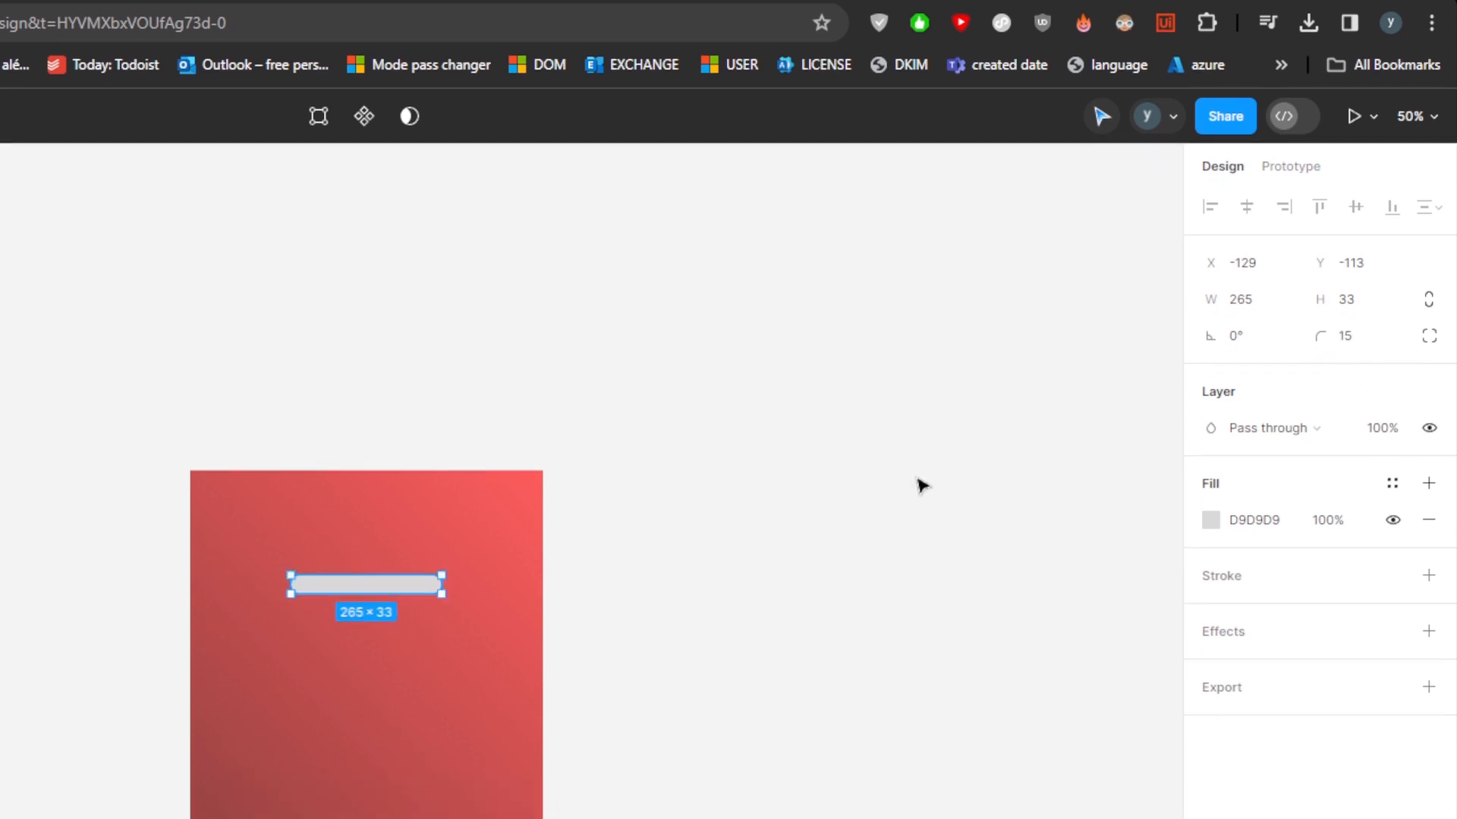
{"action": "left_click", "coordinate": [915, 532]}
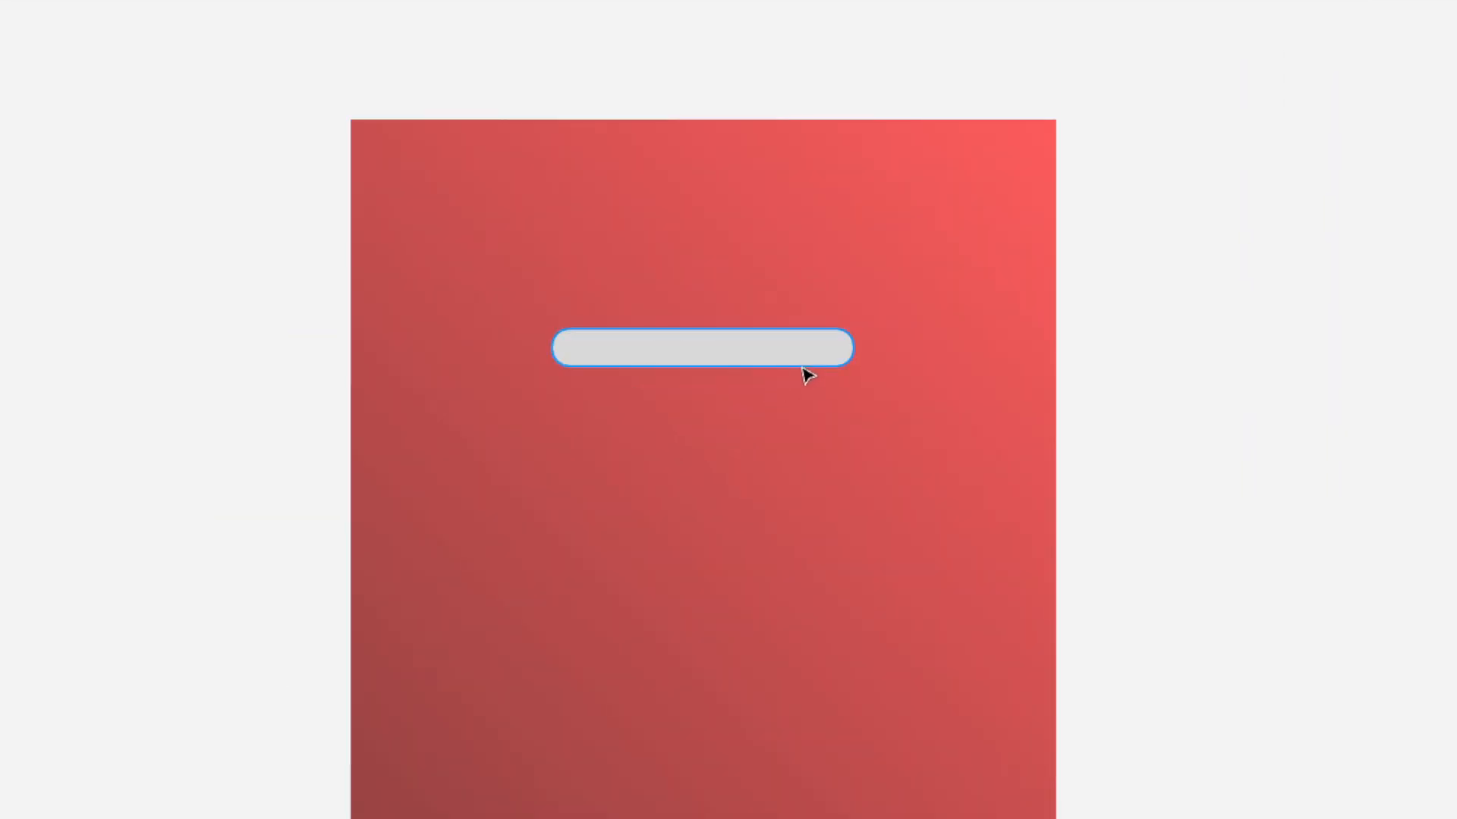
- Set the rounded field's fill color to white FFFFFF
{"action": "left_click", "coordinate": [804, 358]}
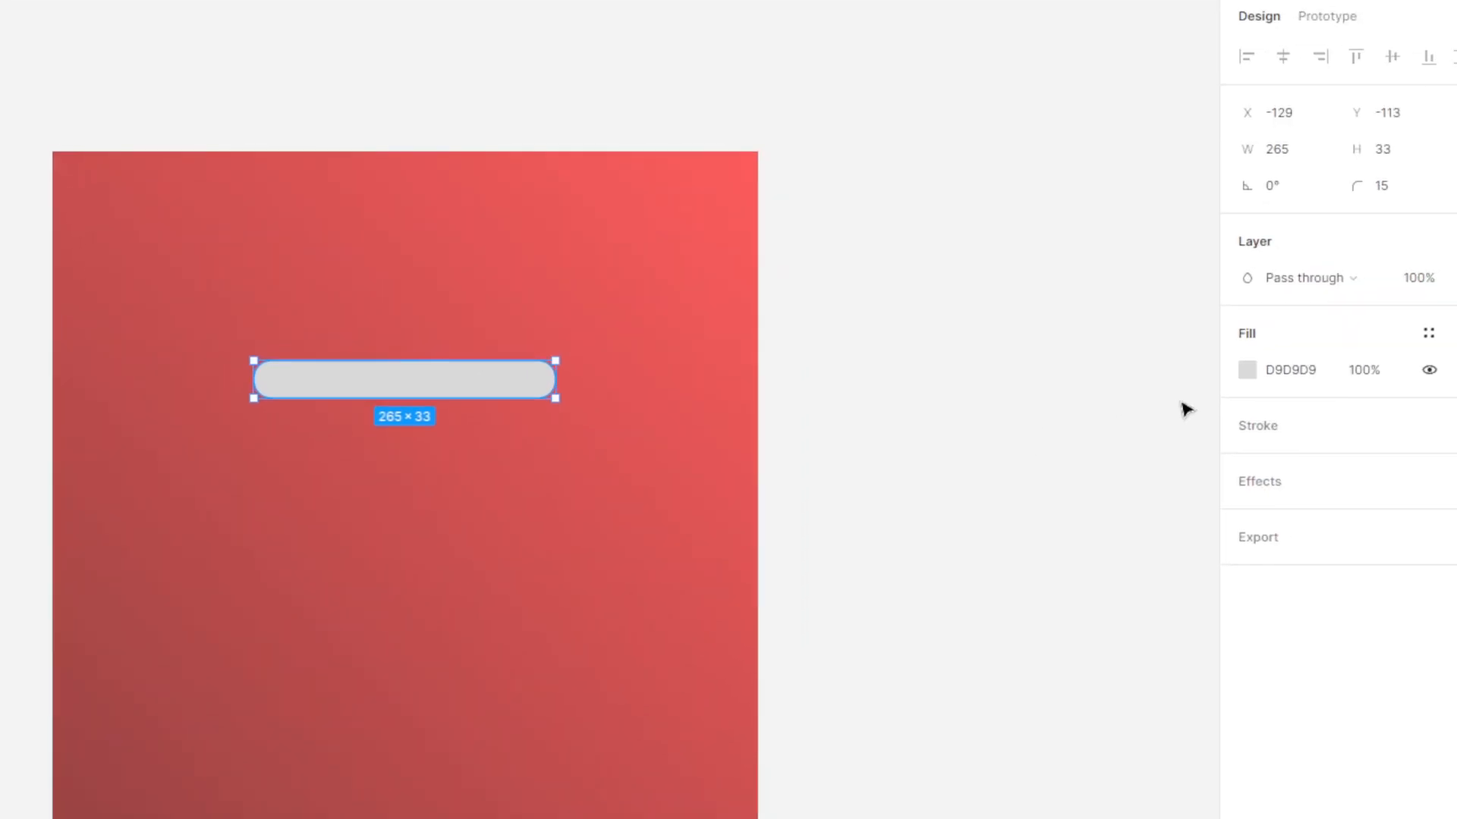
{"action": "left_click", "coordinate": [1289, 370]}
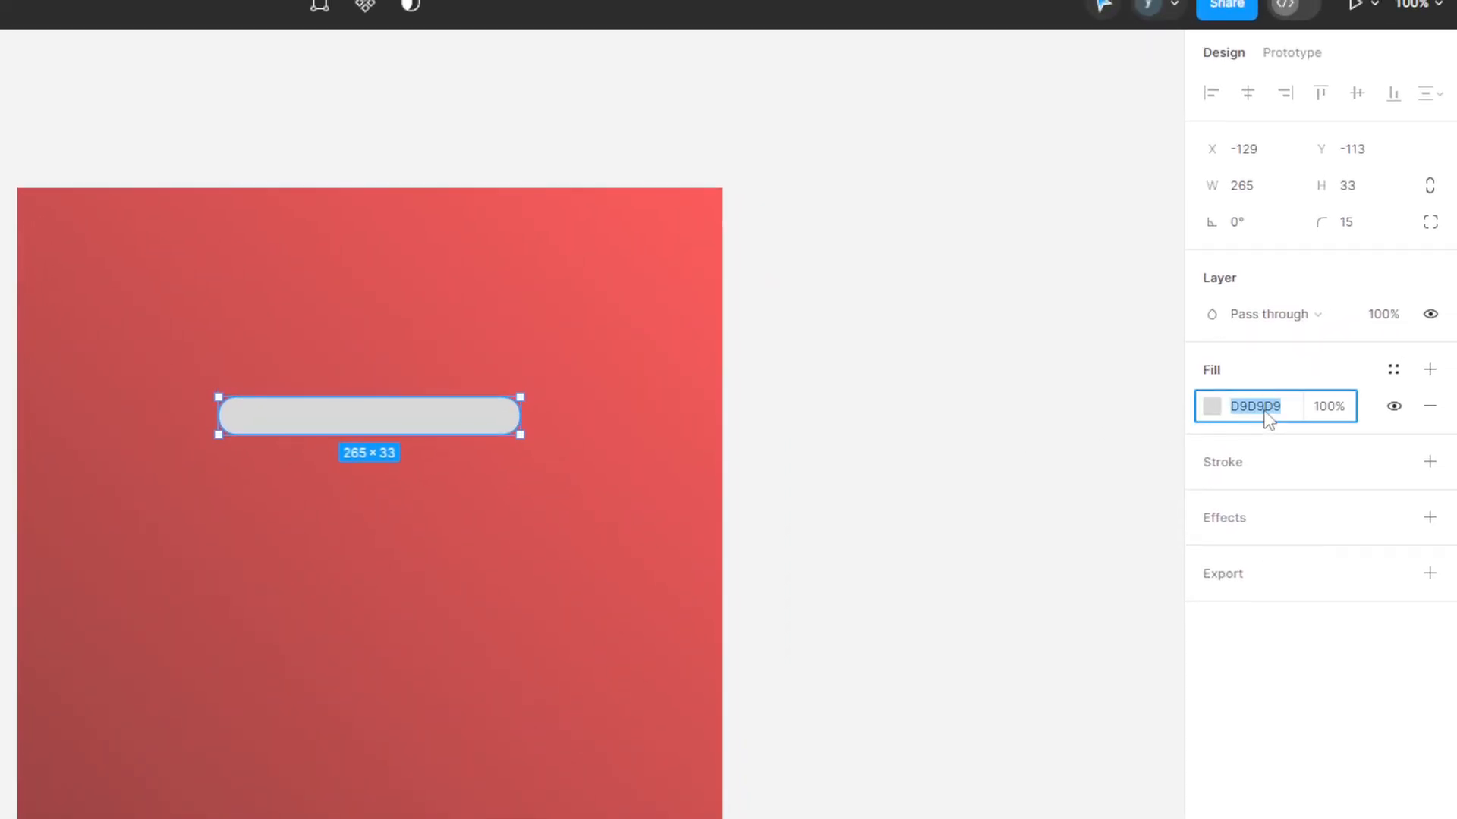
{"action": "left_click", "coordinate": [1247, 369]}
{"action": "type", "text": "FFFFFF"}
{"action": "key", "text": "Return"}
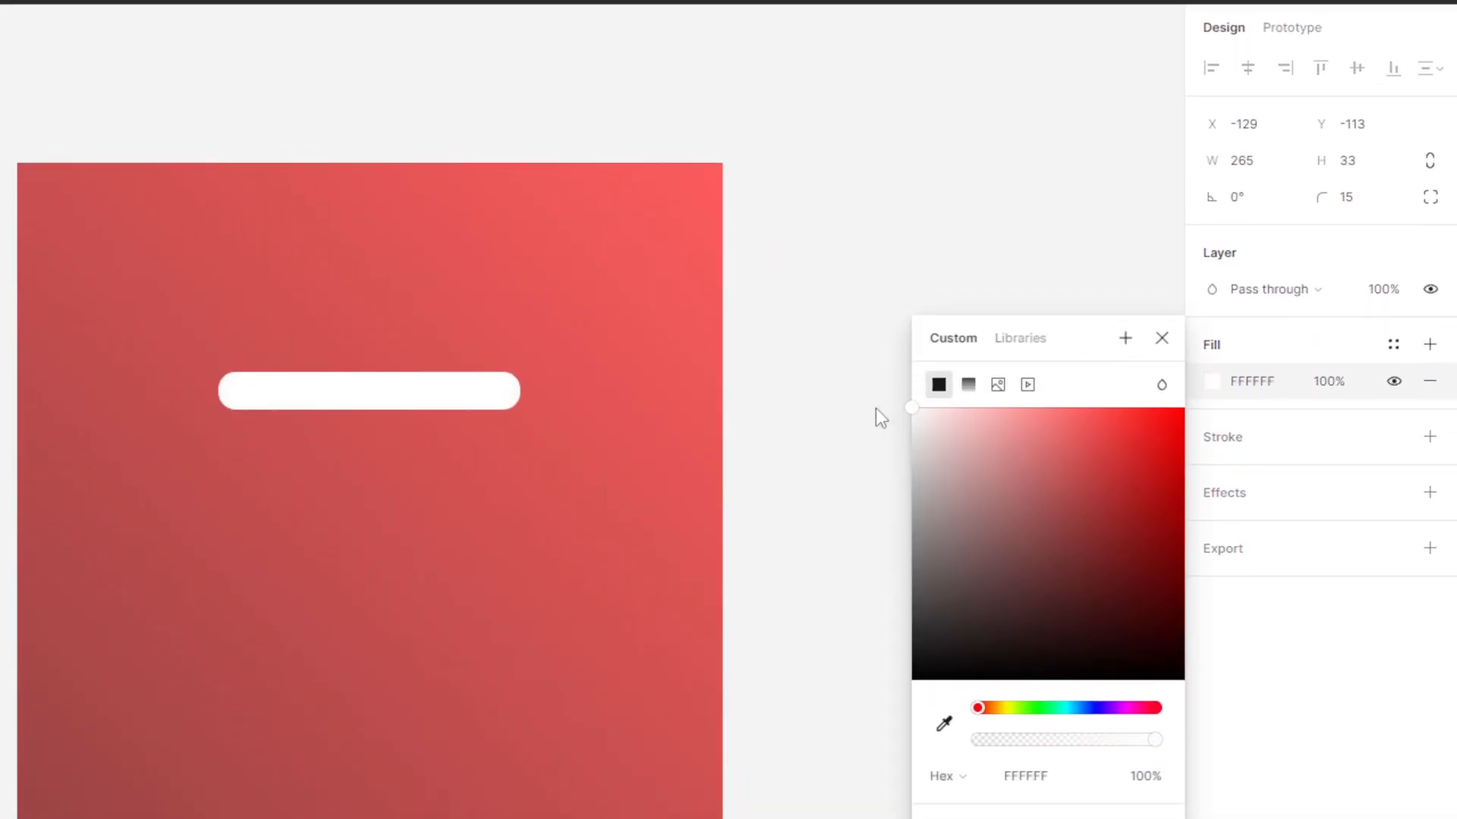
{"action": "left_click", "coordinate": [863, 419]}
- Lower the opacity of the field's white fill to 60%
{"action": "left_click", "coordinate": [435, 402]}
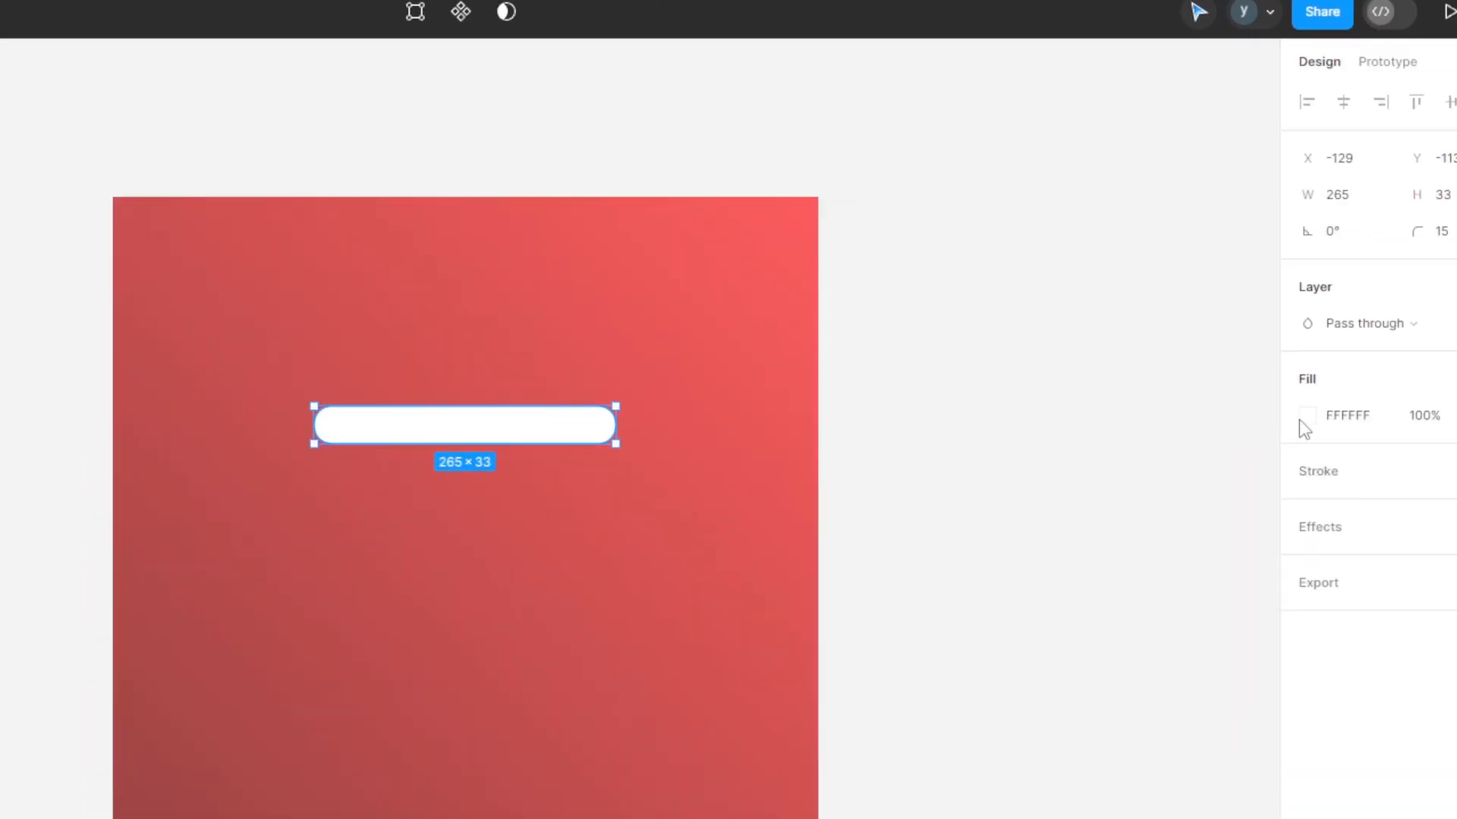
{"action": "left_click", "coordinate": [1331, 392]}
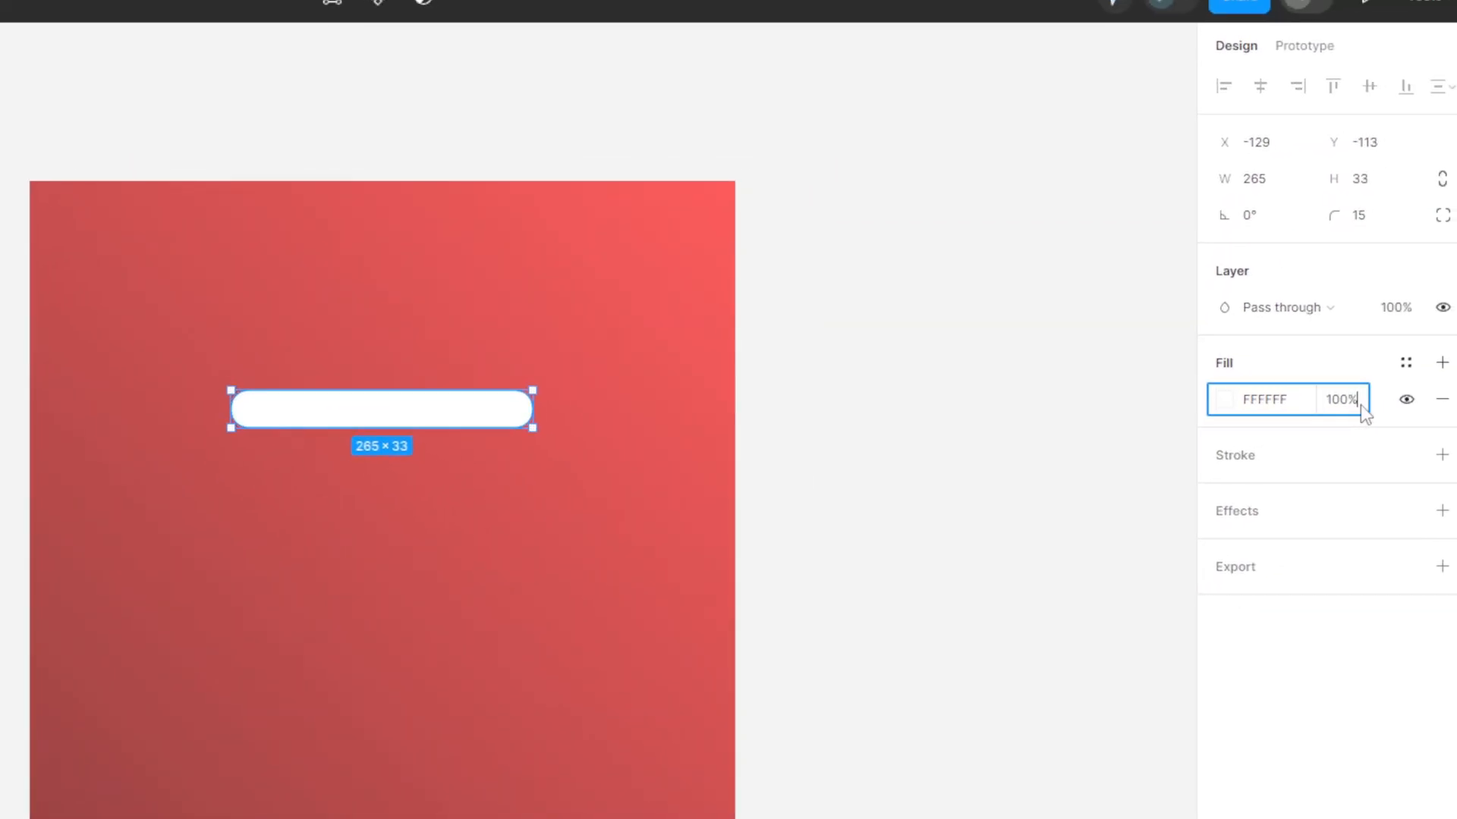
{"action": "left_click", "coordinate": [1371, 406]}
{"action": "left_click", "coordinate": [1323, 413]}
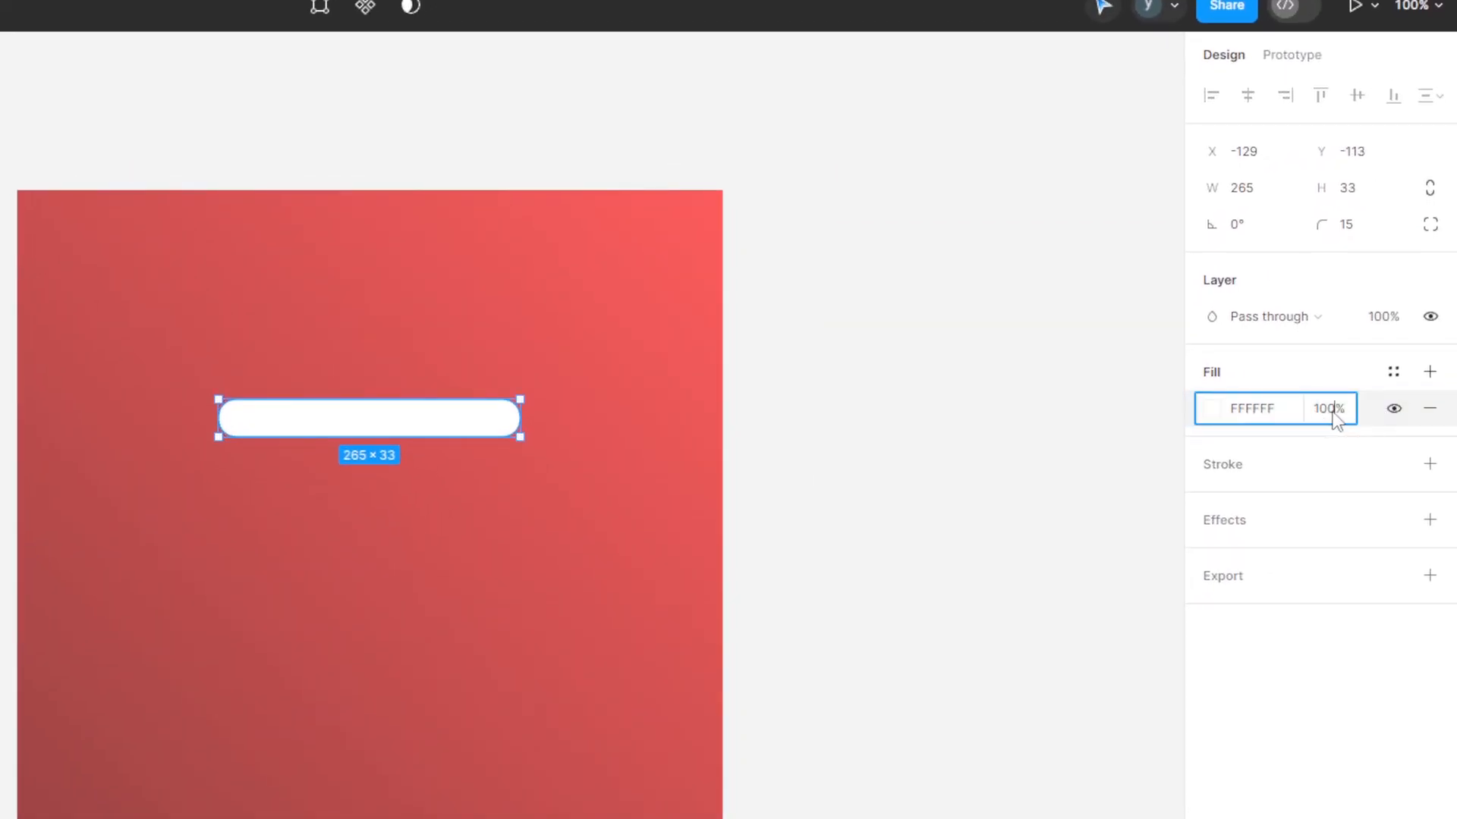
{"action": "left_click", "coordinate": [1327, 410]}
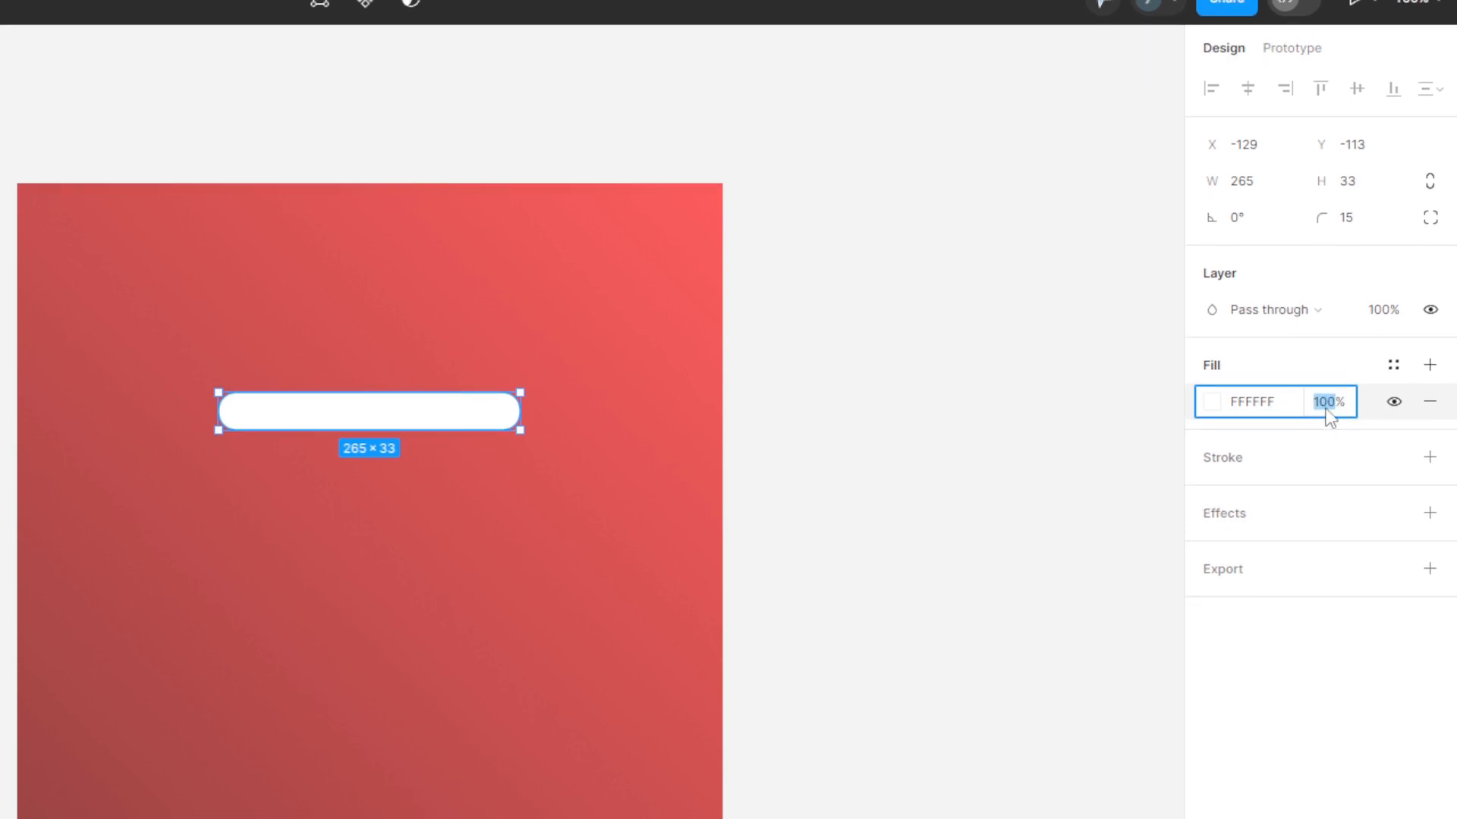
{"action": "key", "text": "Down"}
{"action": "key", "text": "Down"}
{"action": "key", "text": "Down"}
{"action": "key", "text": "Down"}
{"action": "key", "text": "Down"}
{"action": "key", "text": "Down"}
{"action": "key", "text": "Down"}
{"action": "key", "text": "Down"}
{"action": "key", "text": "Down"}
{"action": "key", "text": "Down"}
{"action": "key", "text": "Down"}
{"action": "key", "text": "Down"}
{"action": "key", "text": "Down"}
{"action": "key", "text": "Down"}
{"action": "key", "text": "Down"}
{"action": "key", "text": "Down"}
{"action": "key", "text": "Down"}
{"action": "key", "text": "Down"}
{"action": "key", "text": "Down"}
{"action": "key", "text": "Down"}
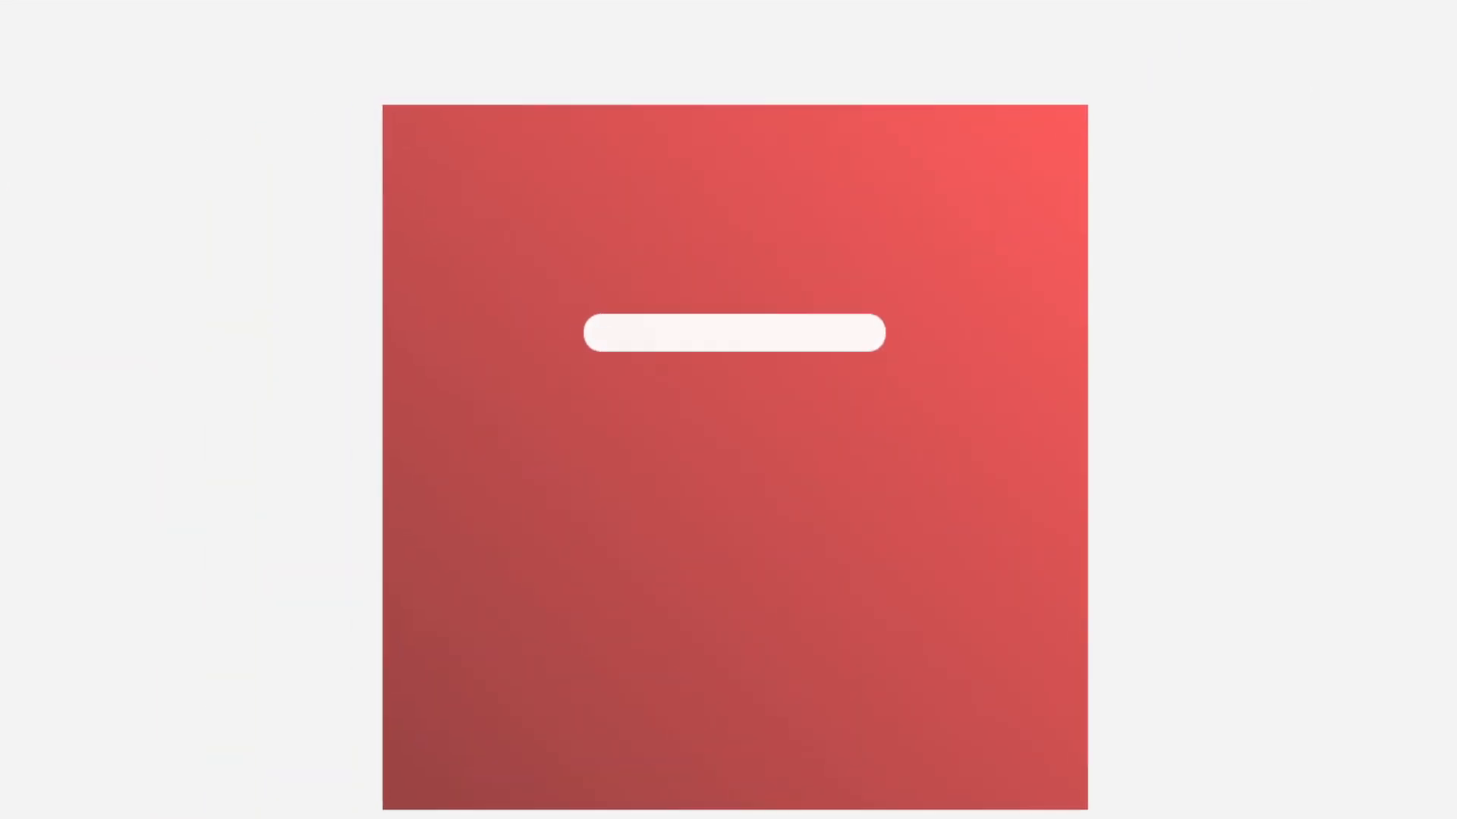
{"action": "left_click", "coordinate": [1241, 399]}
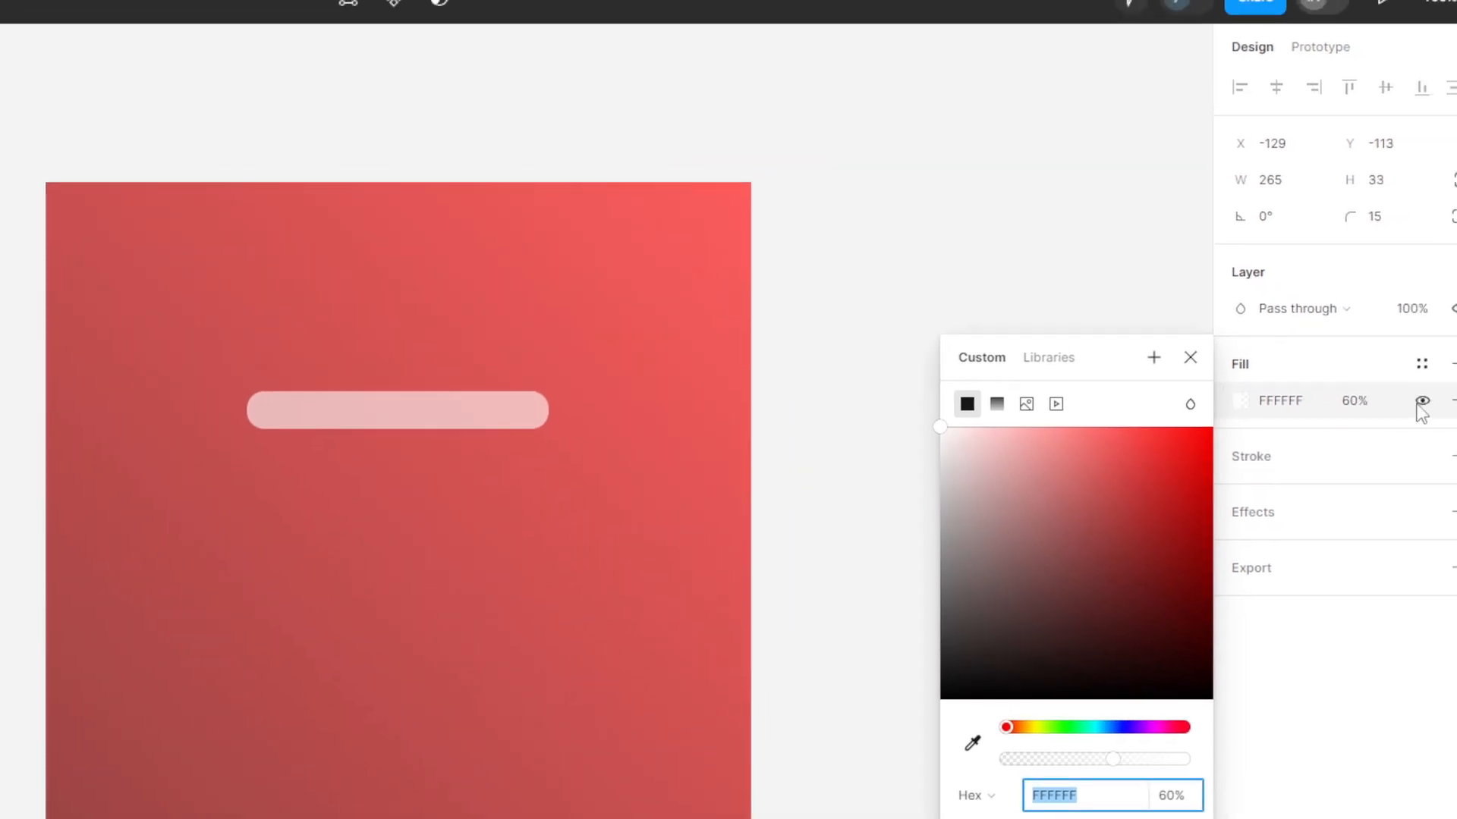
{"action": "left_click", "coordinate": [1052, 421]}
- Set the opacity of the field's white fill to 82%
{"action": "left_click", "coordinate": [414, 489]}
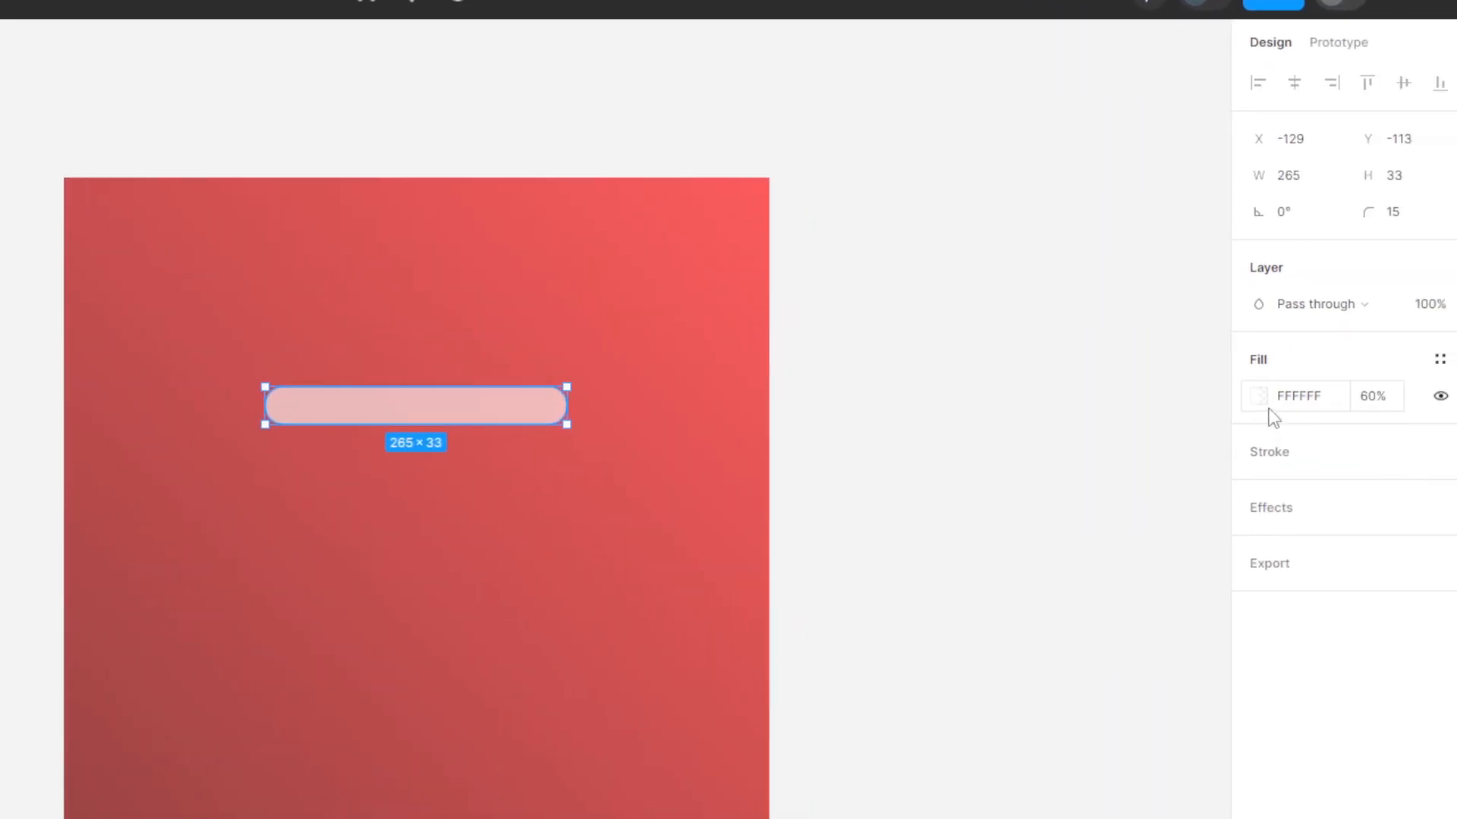
{"action": "left_click", "coordinate": [1325, 484]}
{"action": "key", "text": "Up"}
{"action": "key", "text": "Up"}
{"action": "key", "text": "Up"}
{"action": "key", "text": "Up"}
{"action": "key", "text": "Up"}
{"action": "key", "text": "Up"}
{"action": "key", "text": "Up"}
{"action": "key", "text": "Up"}
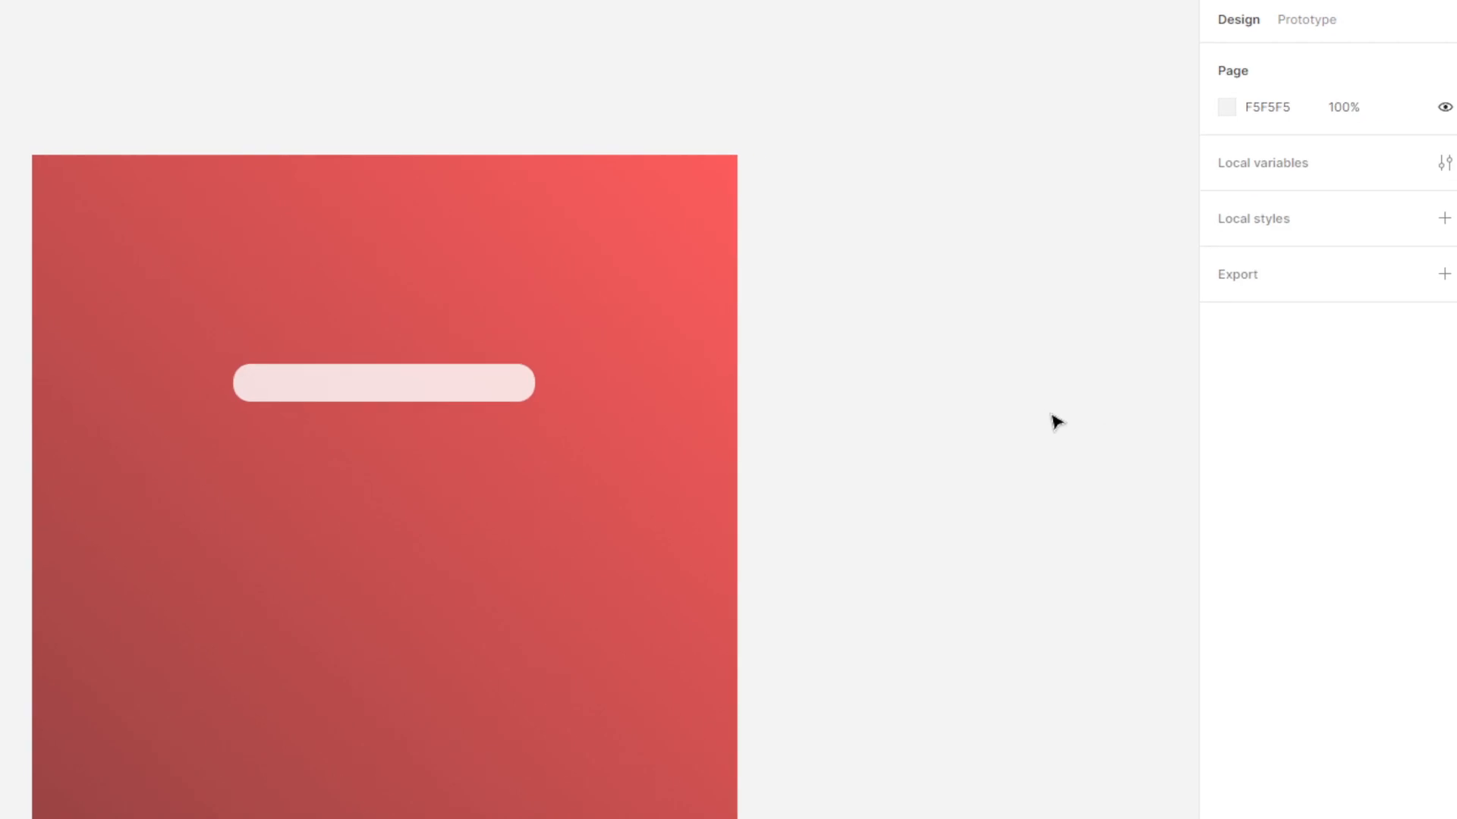
{"action": "left_click", "coordinate": [796, 340]}
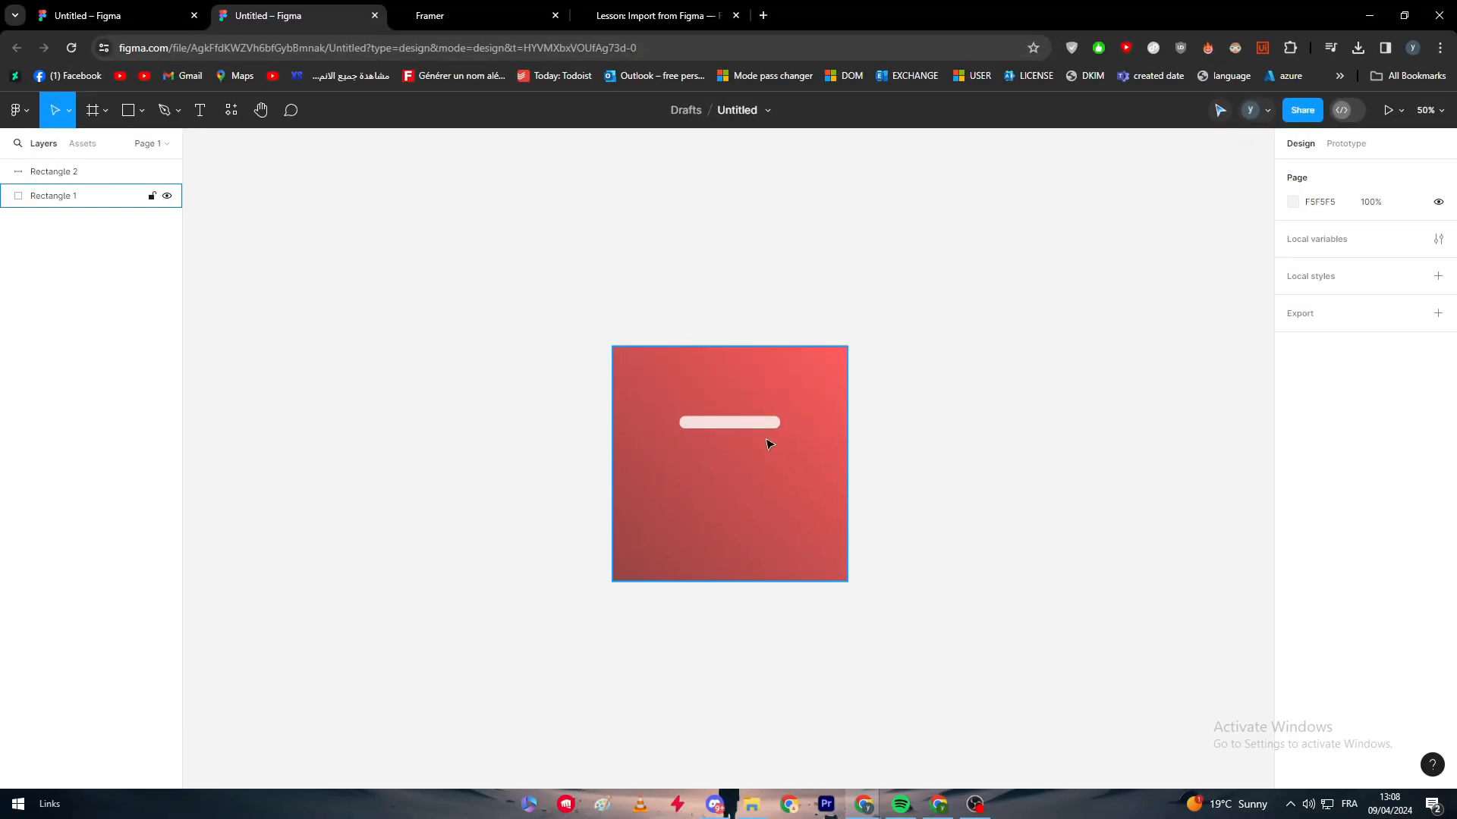
- Duplicate the field straight down to Y -47 and move the original down to sit just above the copy
{"action": "left_click", "coordinate": [724, 410]}
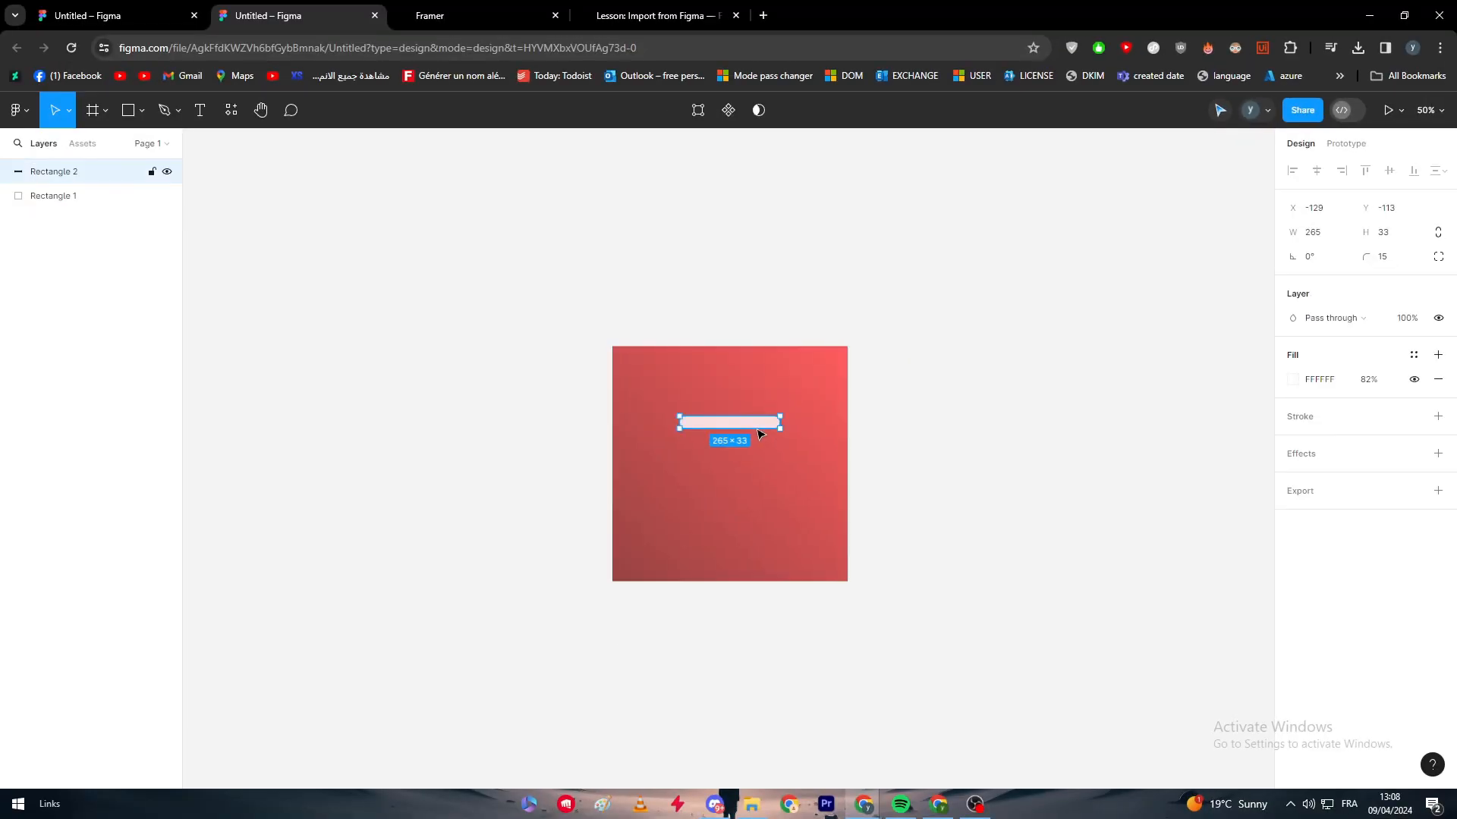
{"action": "key", "text": "shift+0"}
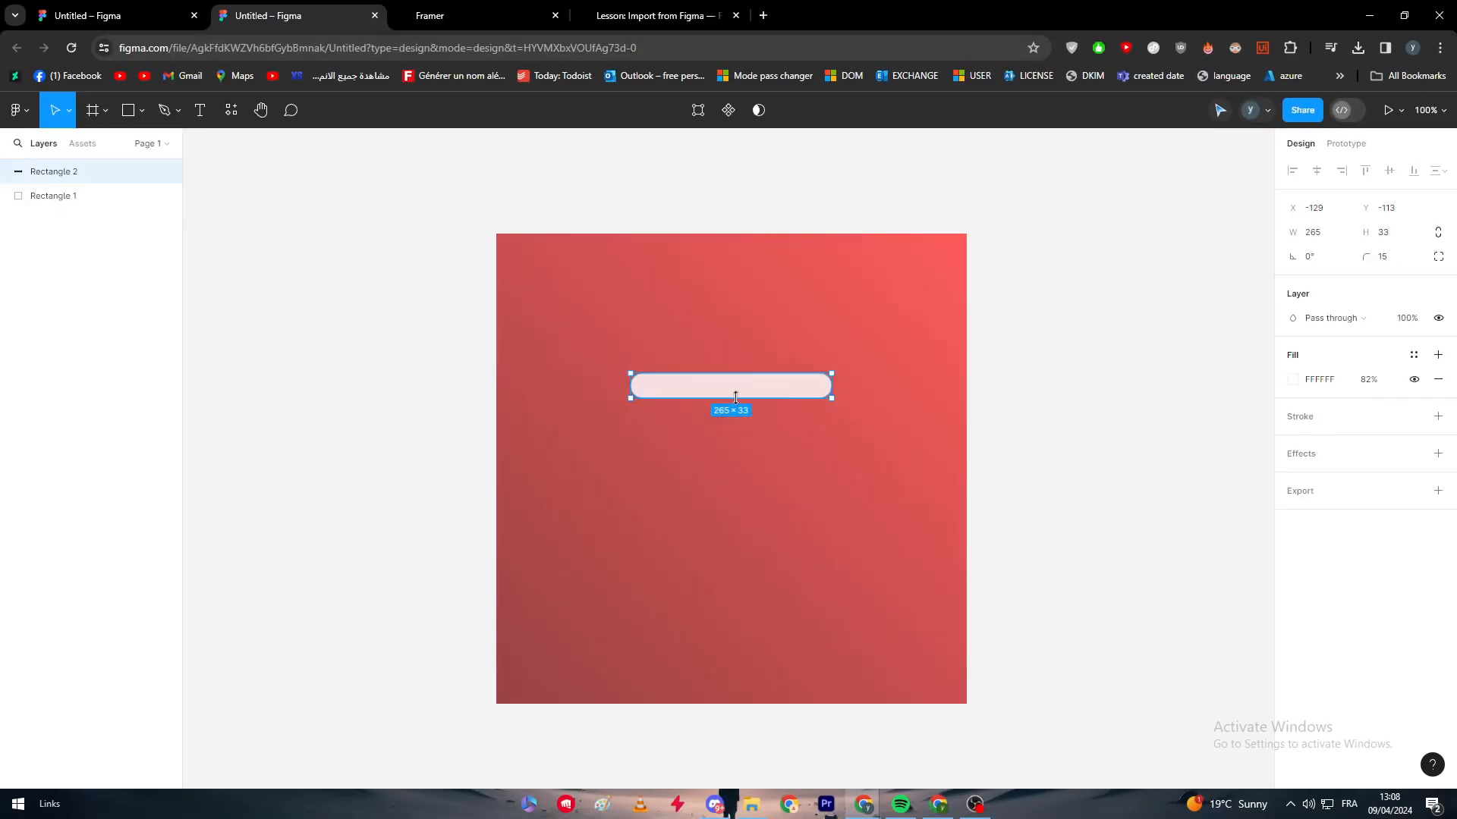
{"action": "left_click_drag", "start_coordinate": [735, 399], "coordinate": [735, 450]}
{"action": "left_click", "coordinate": [1063, 403]}
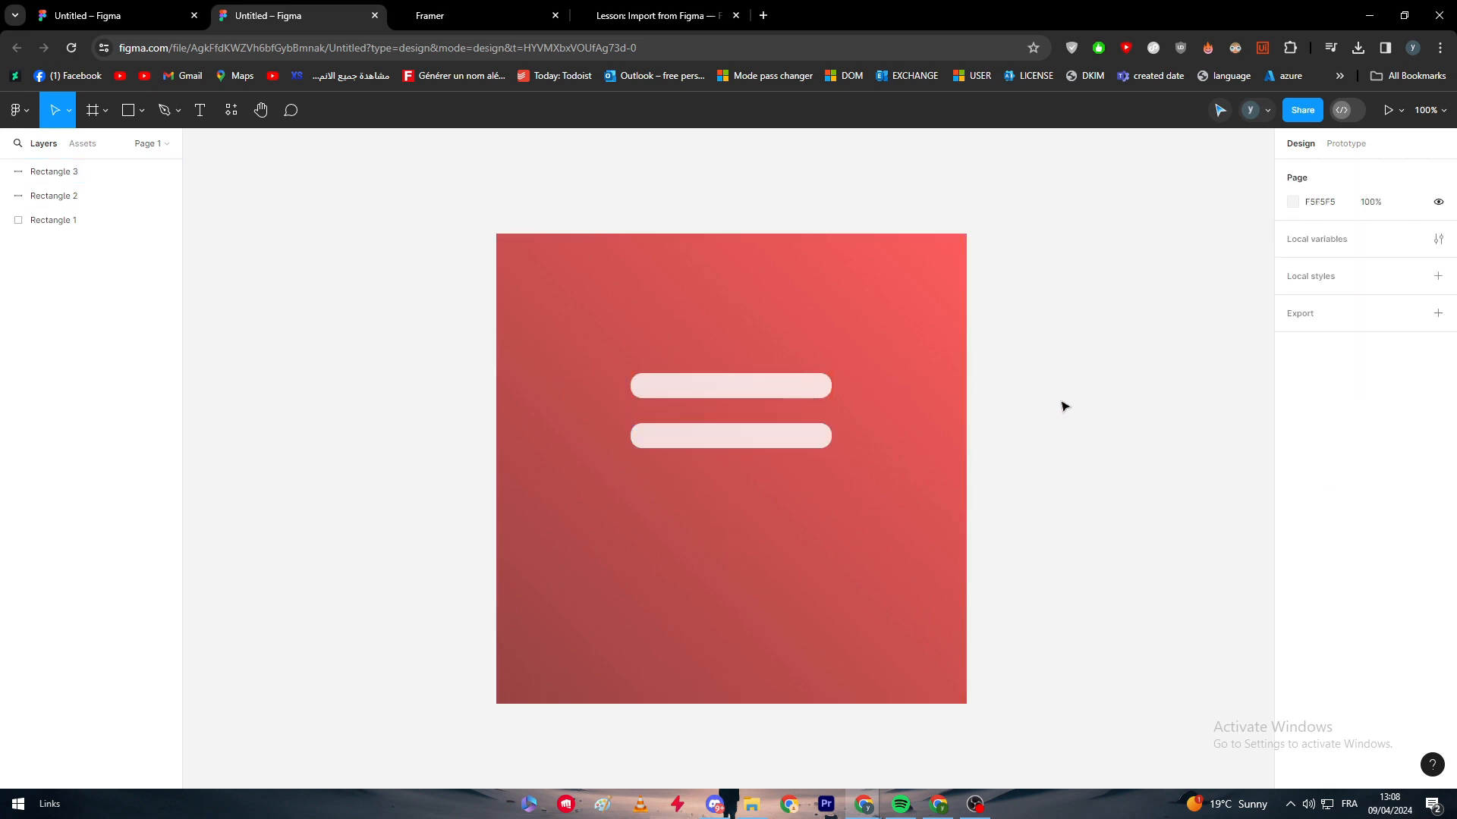
{"action": "left_click_drag", "start_coordinate": [752, 394], "coordinate": [756, 409]}
{"action": "double_click", "coordinate": [703, 407]}
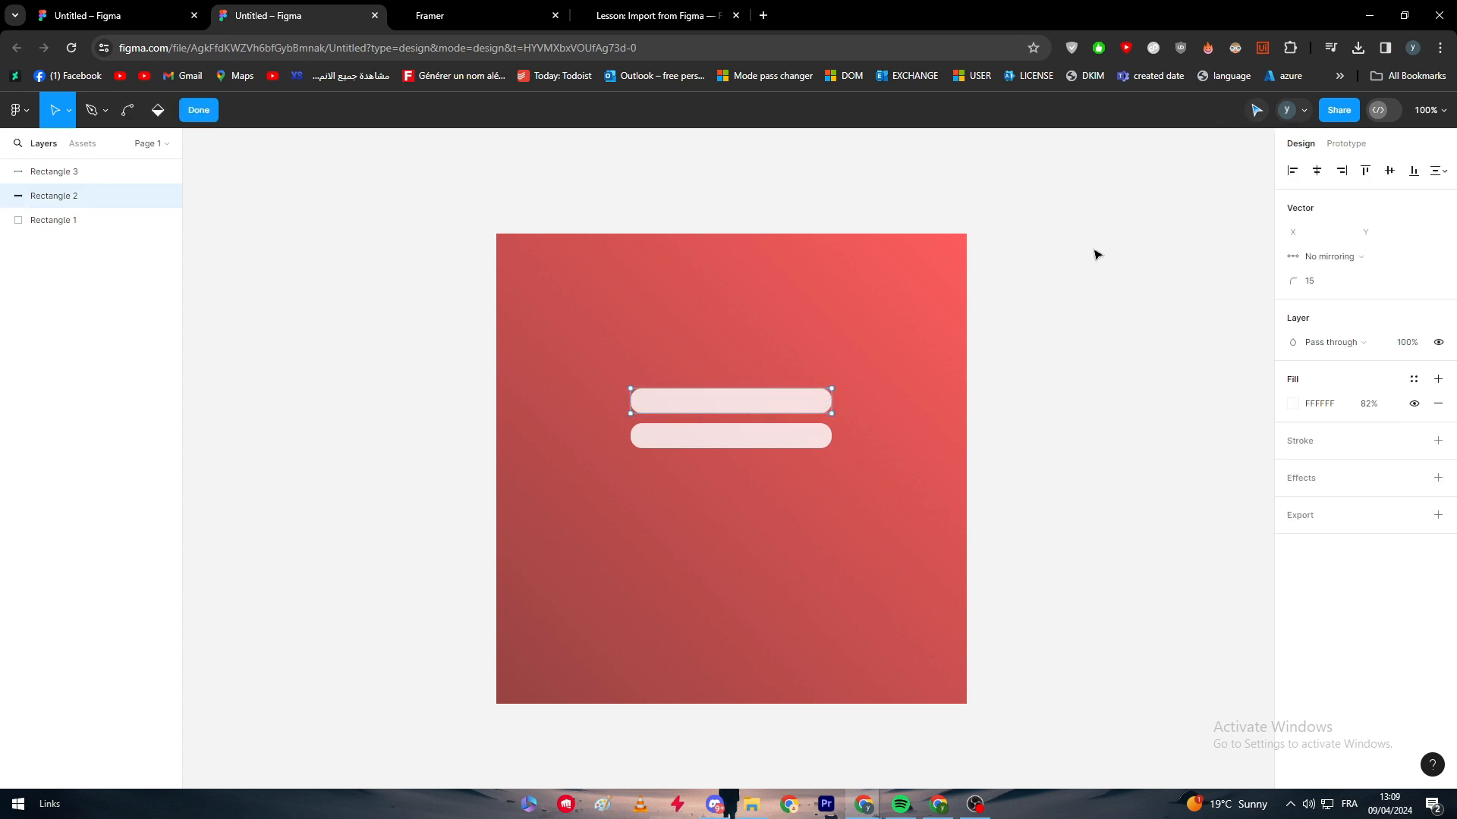
{"action": "left_click", "coordinate": [199, 110]}
{"action": "left_click", "coordinate": [208, 149]}
- Add a "Username" text box beside the gradient square and shrink the box to about 60 × 13
{"action": "left_click", "coordinate": [199, 110]}
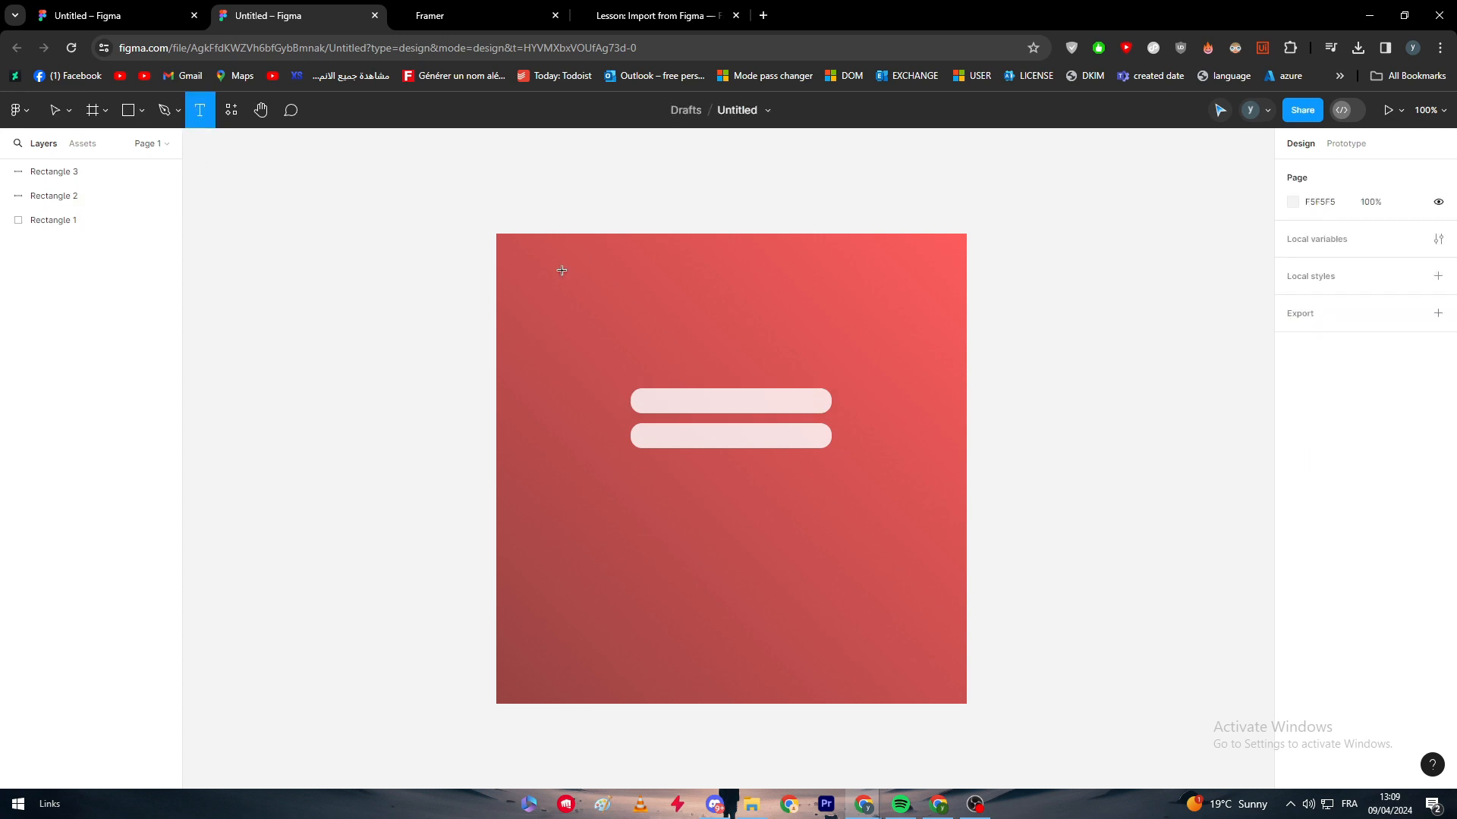
{"action": "left_click_drag", "start_coordinate": [1018, 413], "coordinate": [1125, 436]}
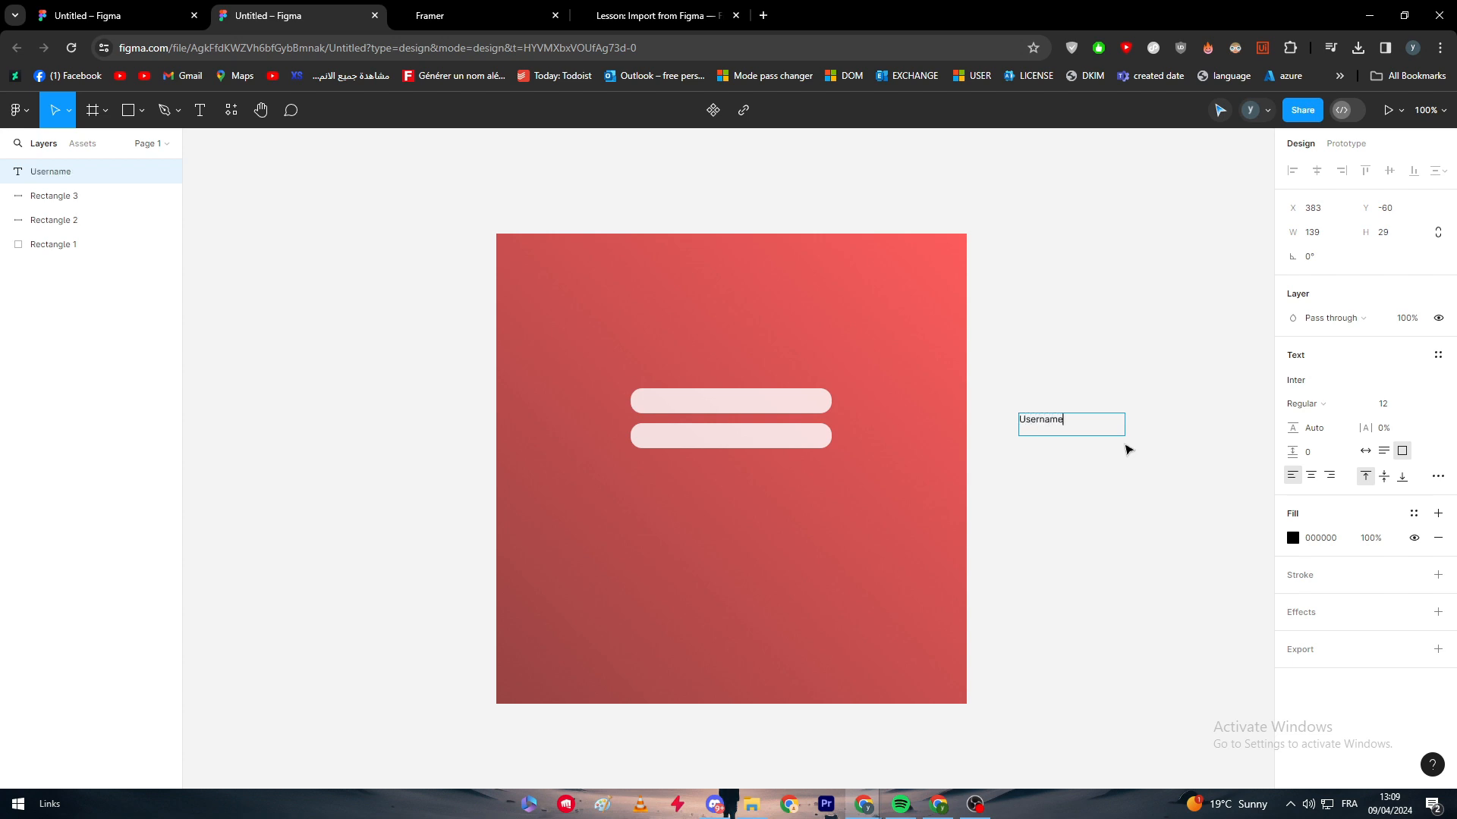
{"action": "left_click_drag", "start_coordinate": [1122, 435], "coordinate": [1064, 426]}
- Color the Username text grey A9A9A9 and place it at the left end of the upper field, at about X -111, Y -83
{"action": "scroll", "coordinate": [1085, 429], "scroll_direction": "up", "scroll_amount": 1}
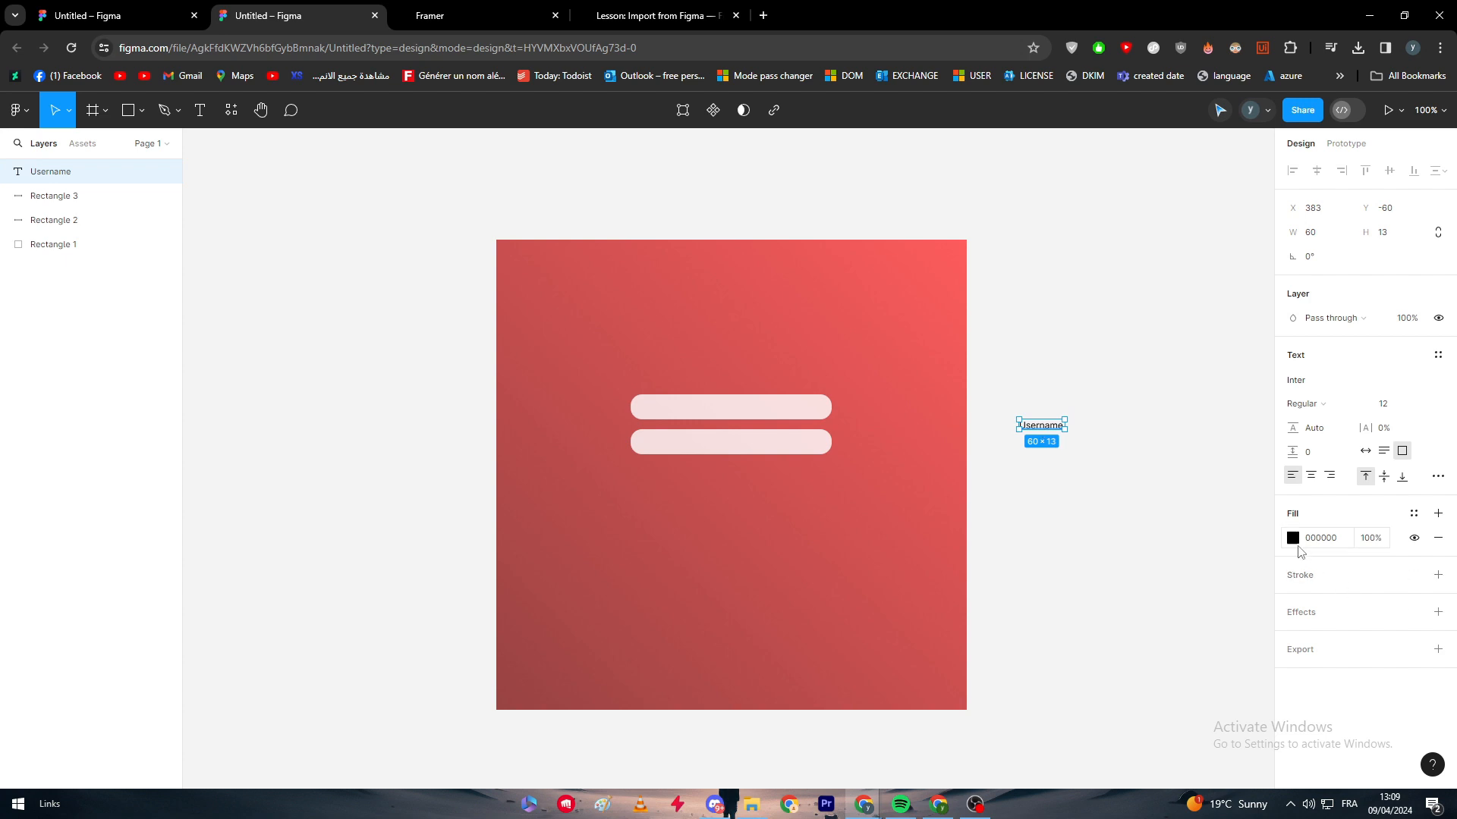
{"action": "left_click", "coordinate": [1293, 539]}
{"action": "left_click_drag", "start_coordinate": [1209, 540], "coordinate": [680, 413]}
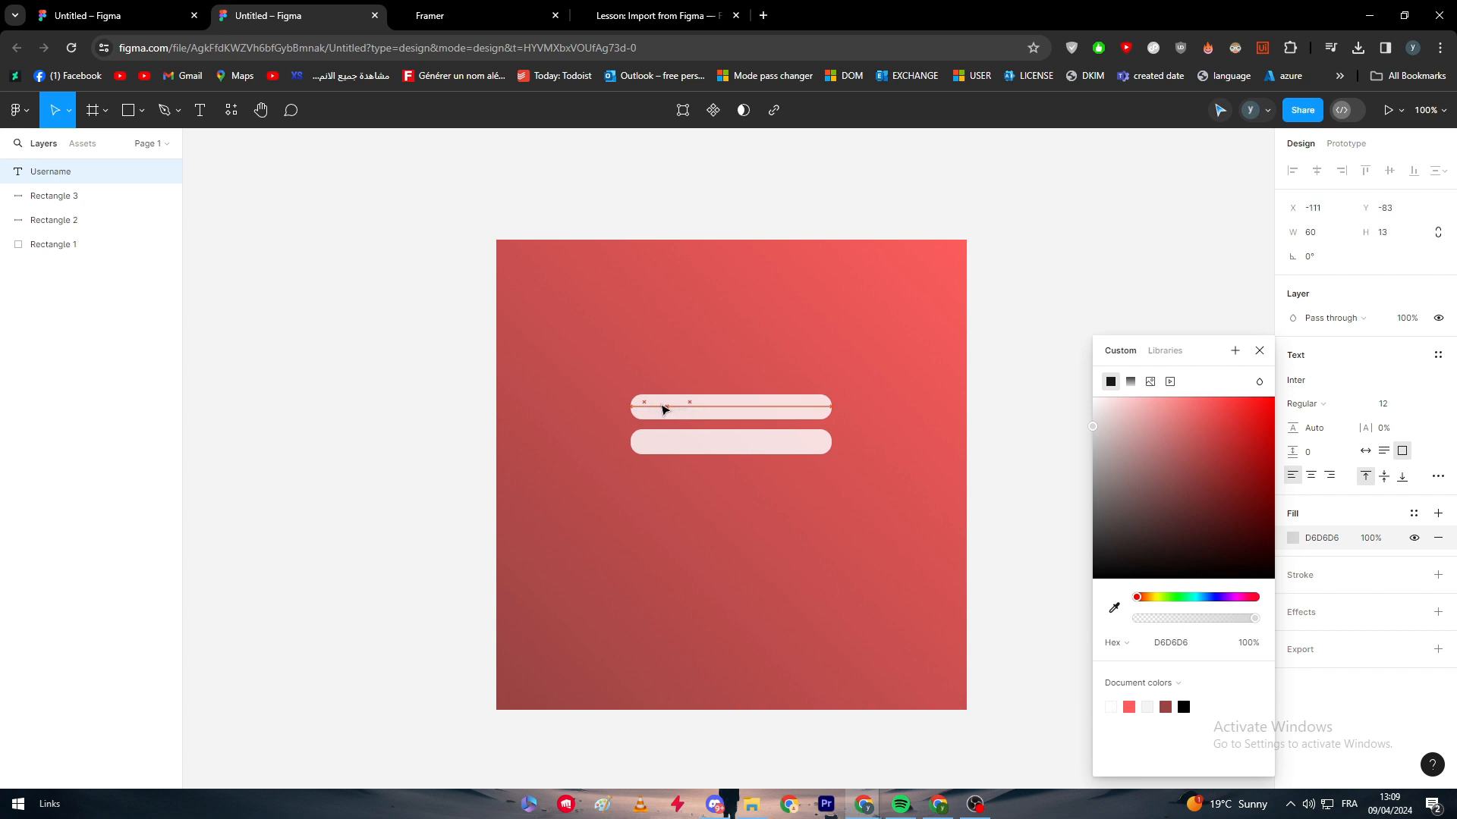
{"action": "left_click_drag", "start_coordinate": [662, 409], "coordinate": [662, 410]}
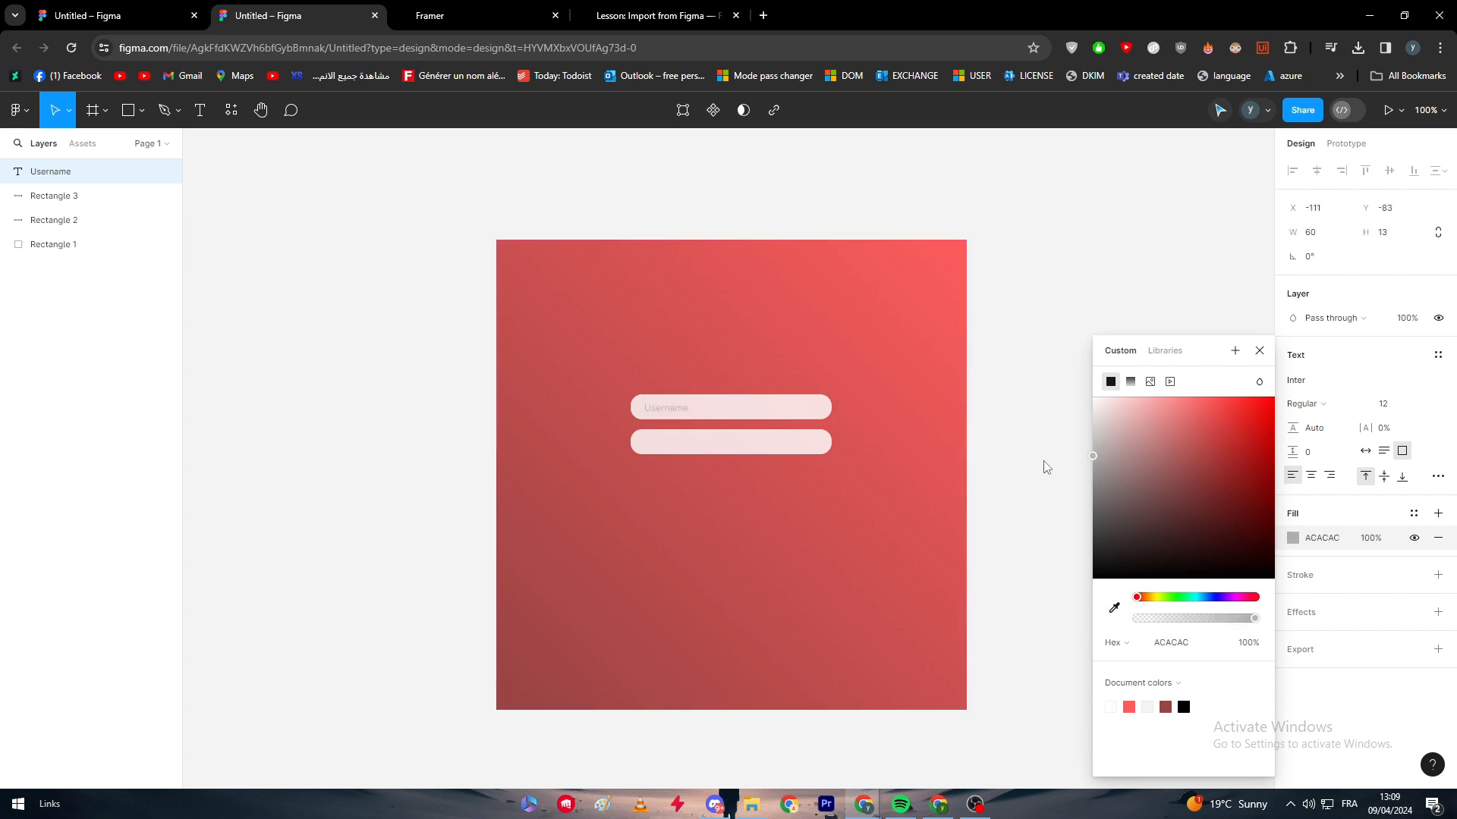
{"action": "left_click", "coordinate": [1012, 437]}
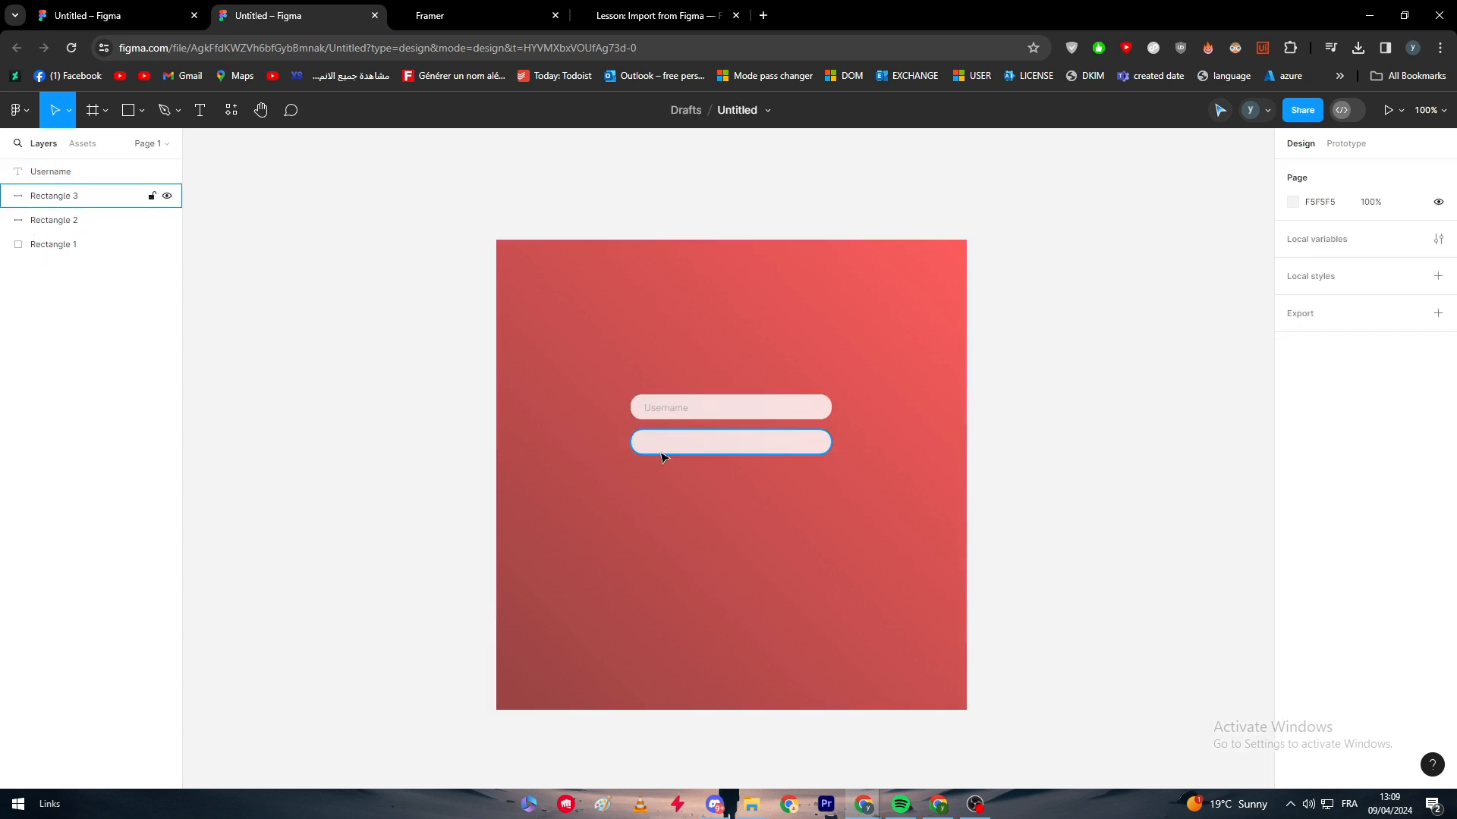
- Duplicate the Username label into the lower field at about Y -37 and change the copy's text to "Password"
{"action": "left_click", "coordinate": [667, 410]}
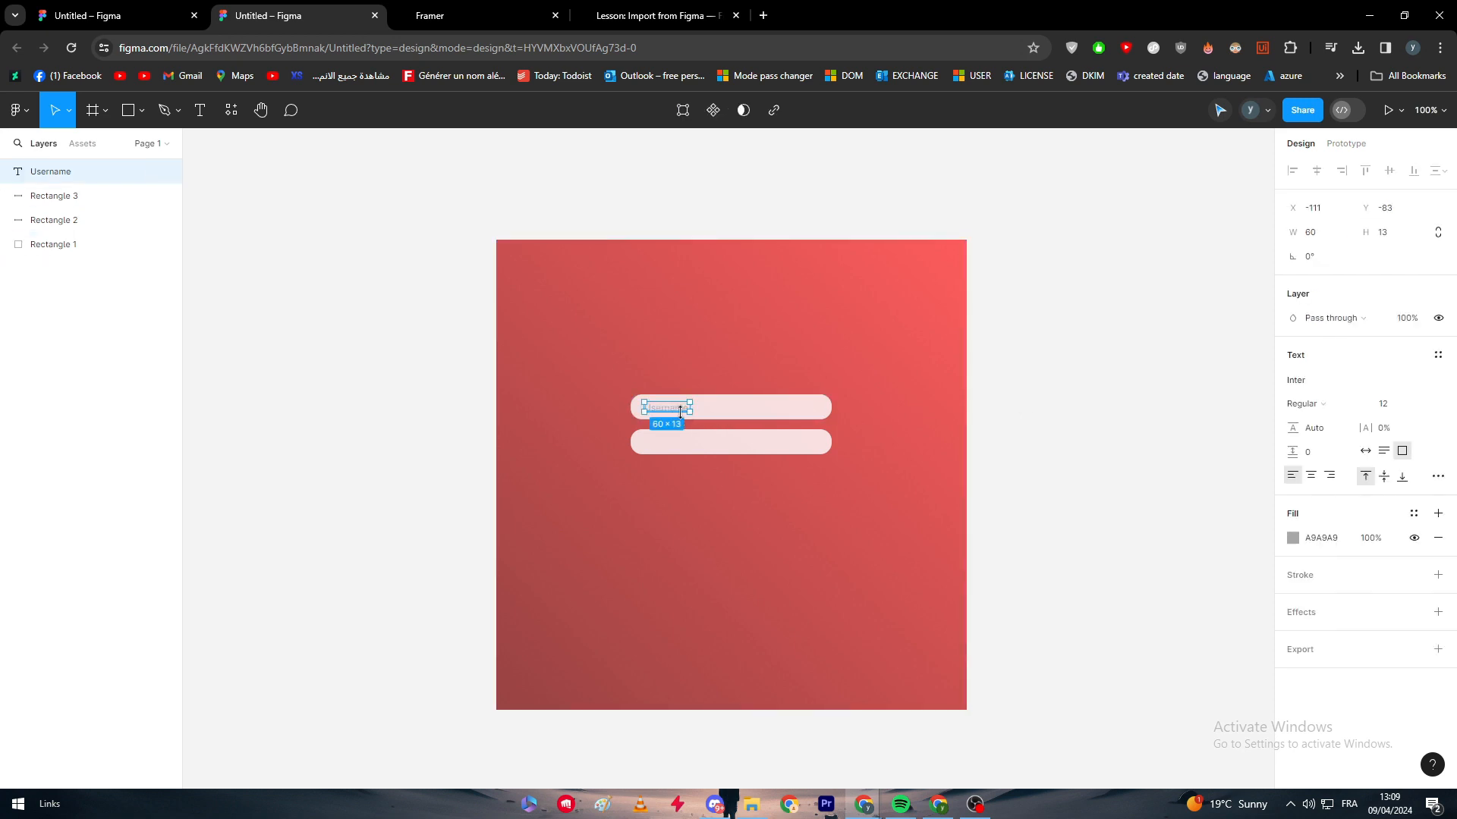
{"action": "key", "text": "ctrl+d"}
{"action": "left_click_drag", "start_coordinate": [675, 412], "coordinate": [670, 446]}
{"action": "double_click", "coordinate": [669, 445]}
{"action": "type", "text": "Password"}
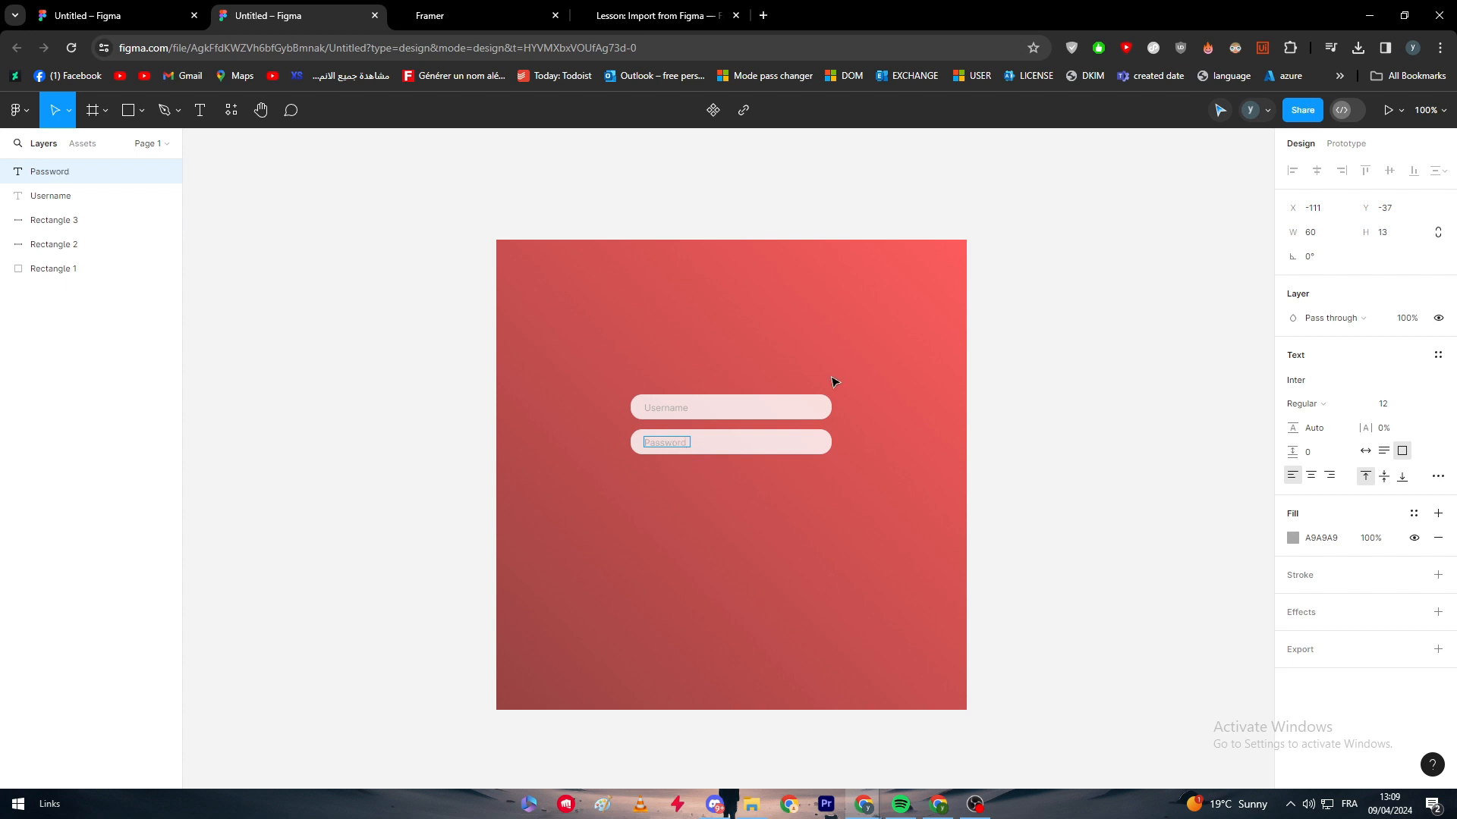
{"action": "left_click", "coordinate": [1226, 415]}
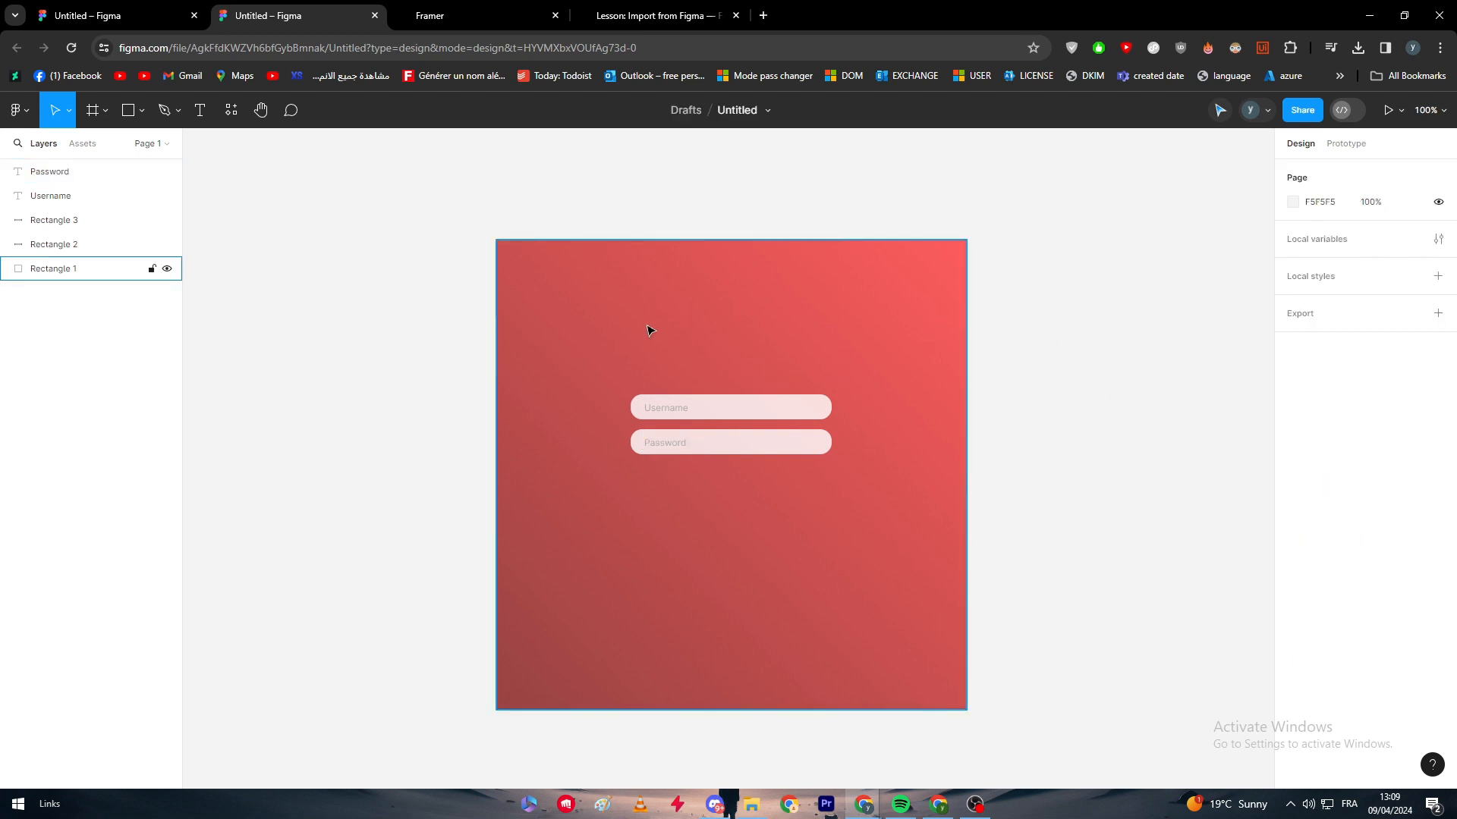
{"action": "left_click", "coordinate": [130, 112]}
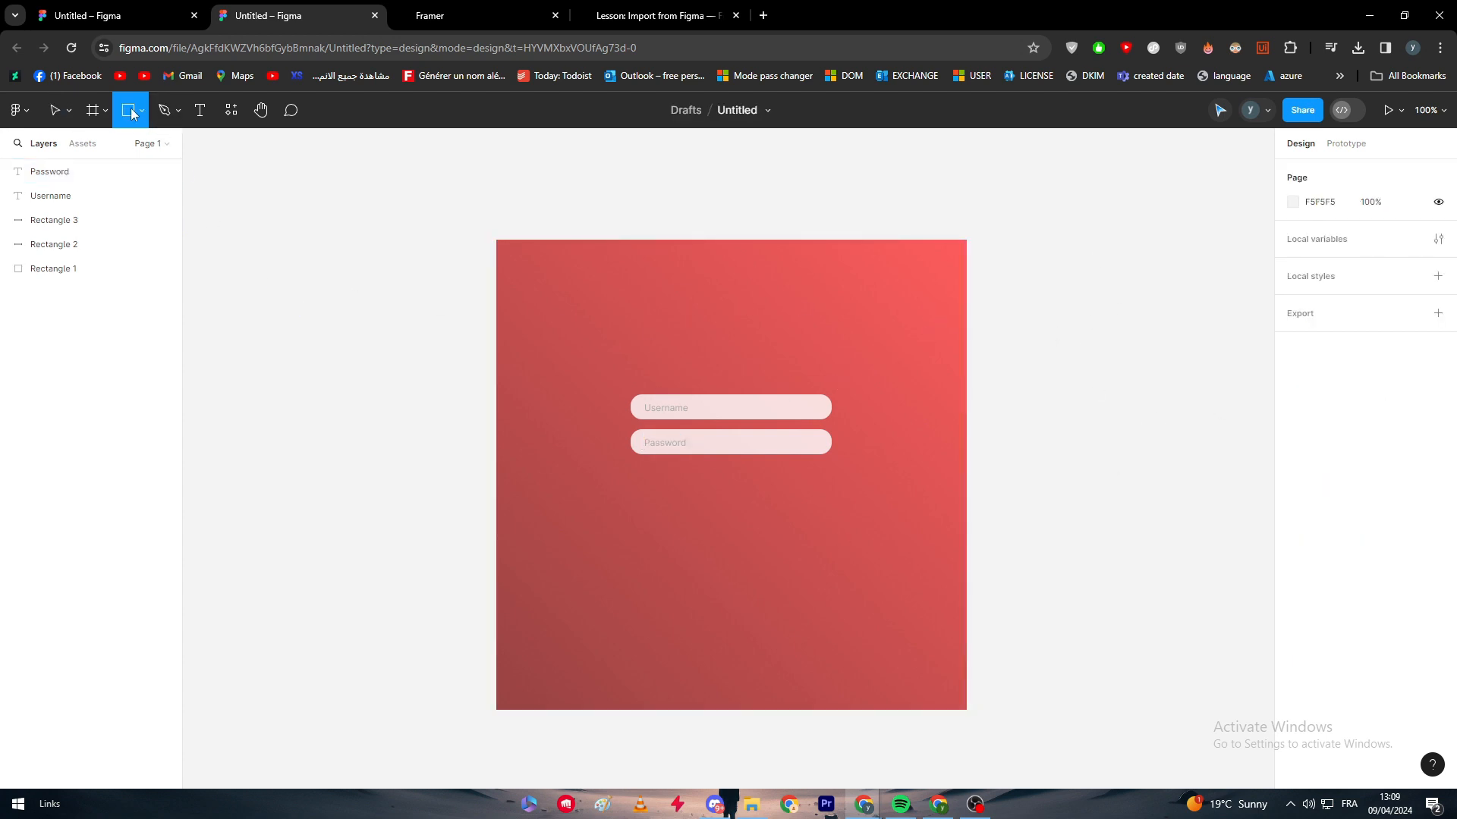
{"action": "left_click", "coordinate": [143, 112]}
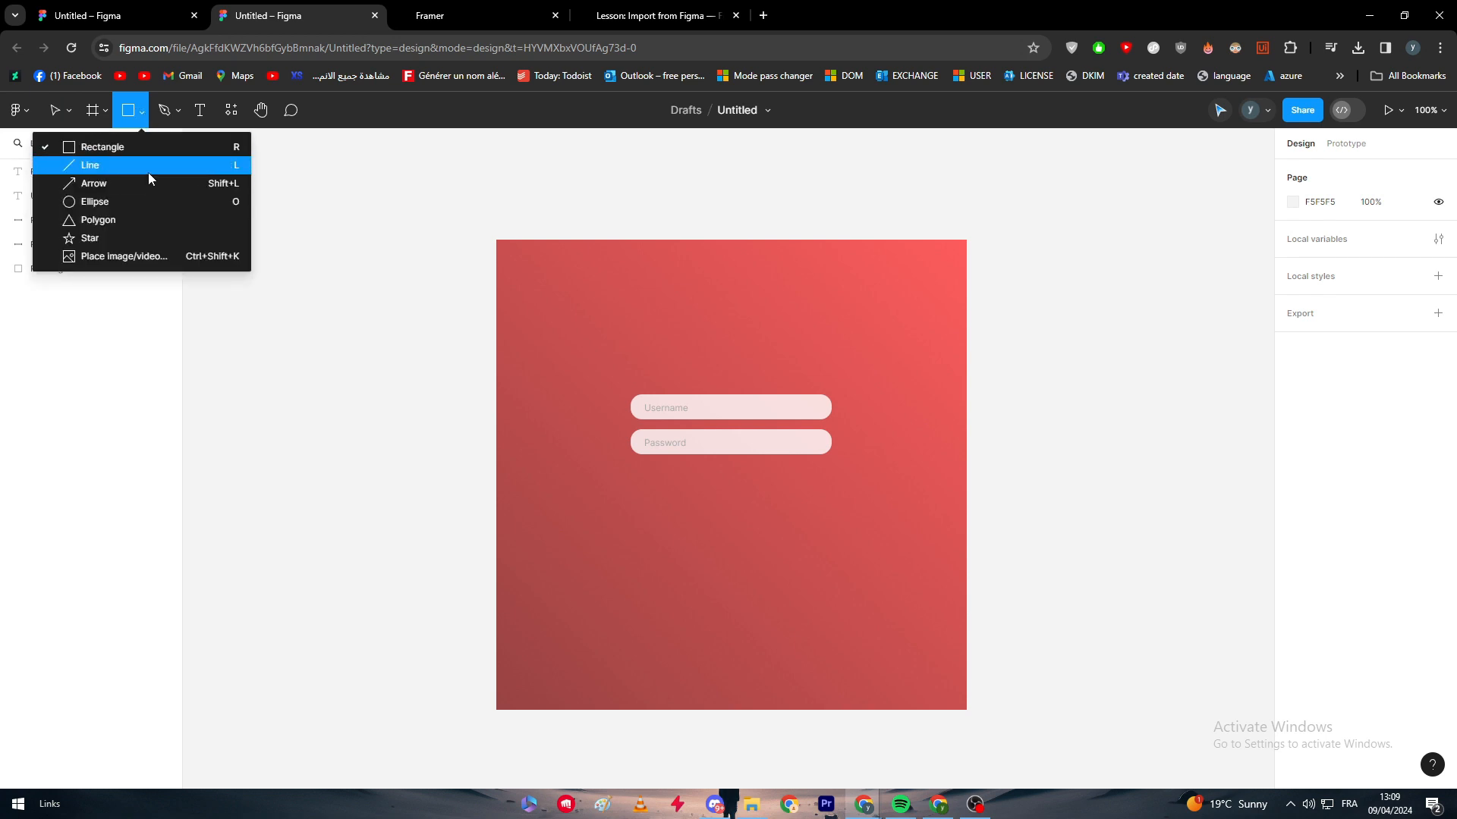
{"action": "left_click", "coordinate": [125, 148]}
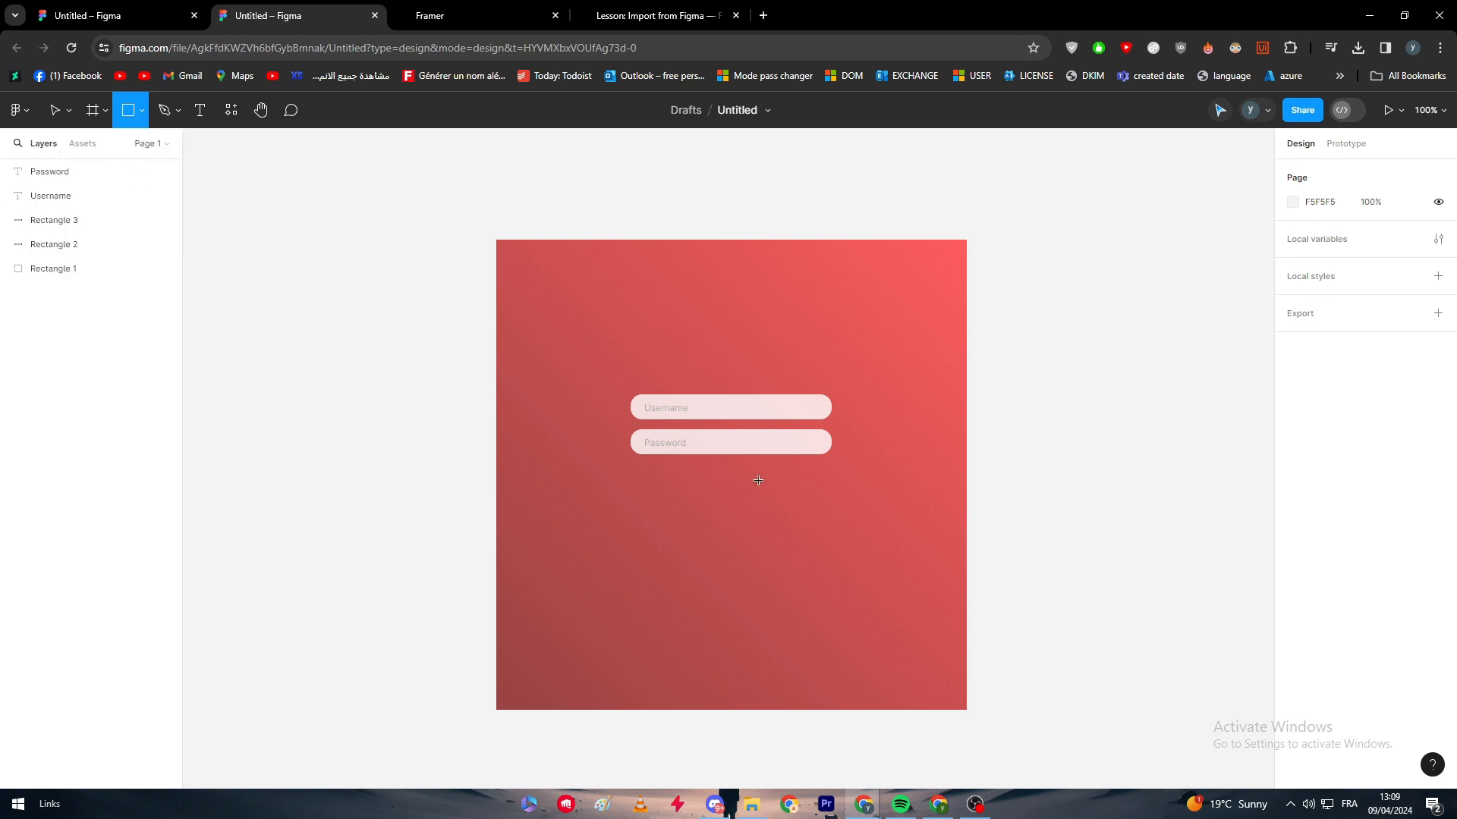
{"action": "left_click_drag", "start_coordinate": [687, 475], "coordinate": [768, 498]}
{"action": "key", "text": "Delete"}
- Duplicate the Password field's rounded rectangle just below it and shrink the copy into a shorter, narrower button shape centred under the field
{"action": "left_click", "coordinate": [770, 453]}
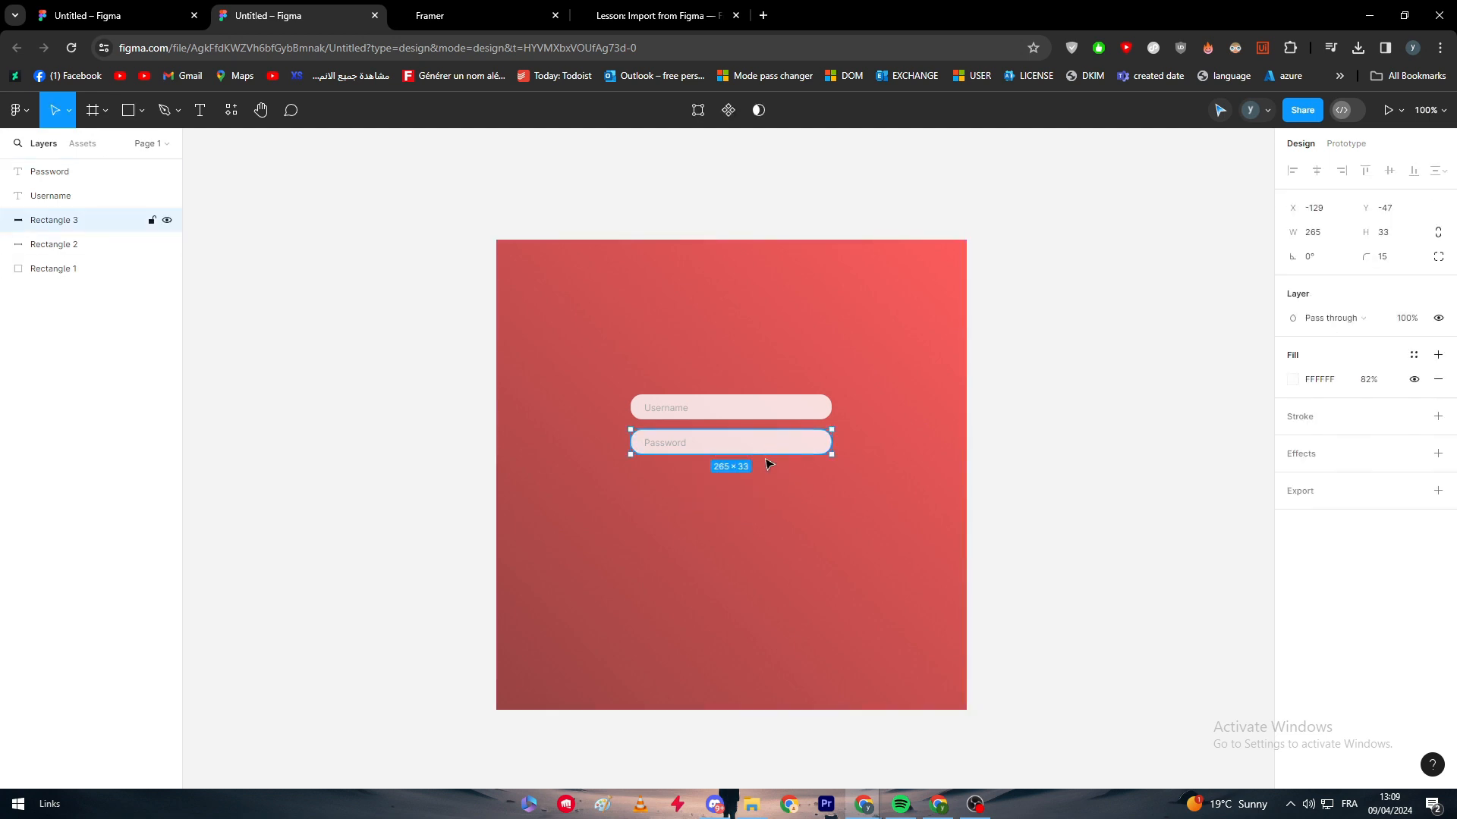
{"action": "key", "text": "ctrl+d"}
{"action": "mouse_move", "coordinate": [762, 446]}
{"action": "left_mouse_down"}
{"action": "mouse_move", "coordinate": [767, 484]}
{"action": "mouse_move", "coordinate": [827, 489]}
{"action": "mouse_move", "coordinate": [751, 496]}
{"action": "mouse_move", "coordinate": [711, 477]}
{"action": "mouse_move", "coordinate": [742, 478]}
{"action": "left_mouse_up"}
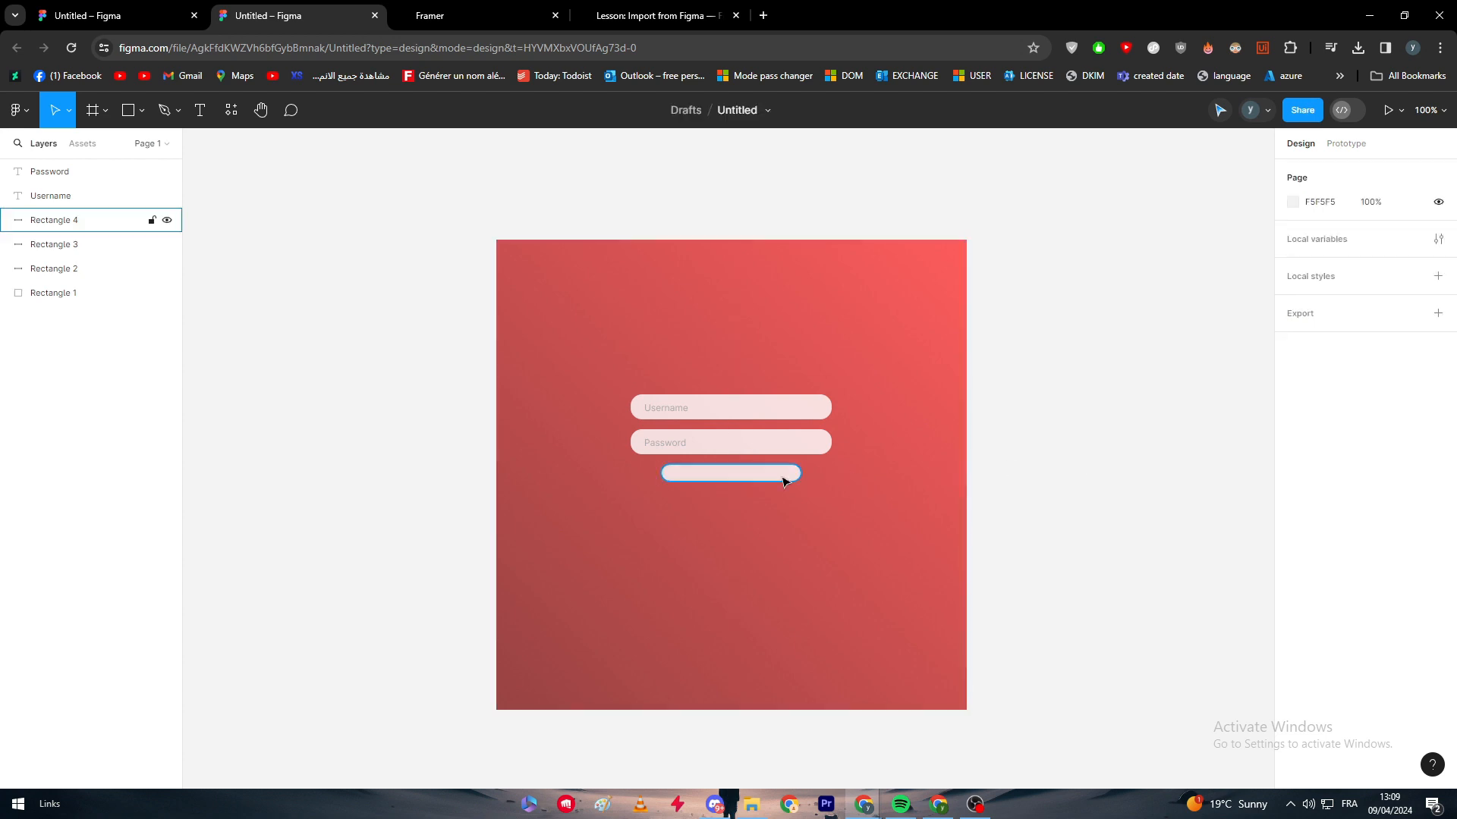
{"action": "left_click", "coordinate": [1293, 379]}
{"action": "left_click_drag", "start_coordinate": [1219, 425], "coordinate": [1018, 394]}
- Duplicate the Password label onto the small button shape, change the copy's text to "LOGIN" and shift it to about X -16
{"action": "left_click", "coordinate": [667, 444]}
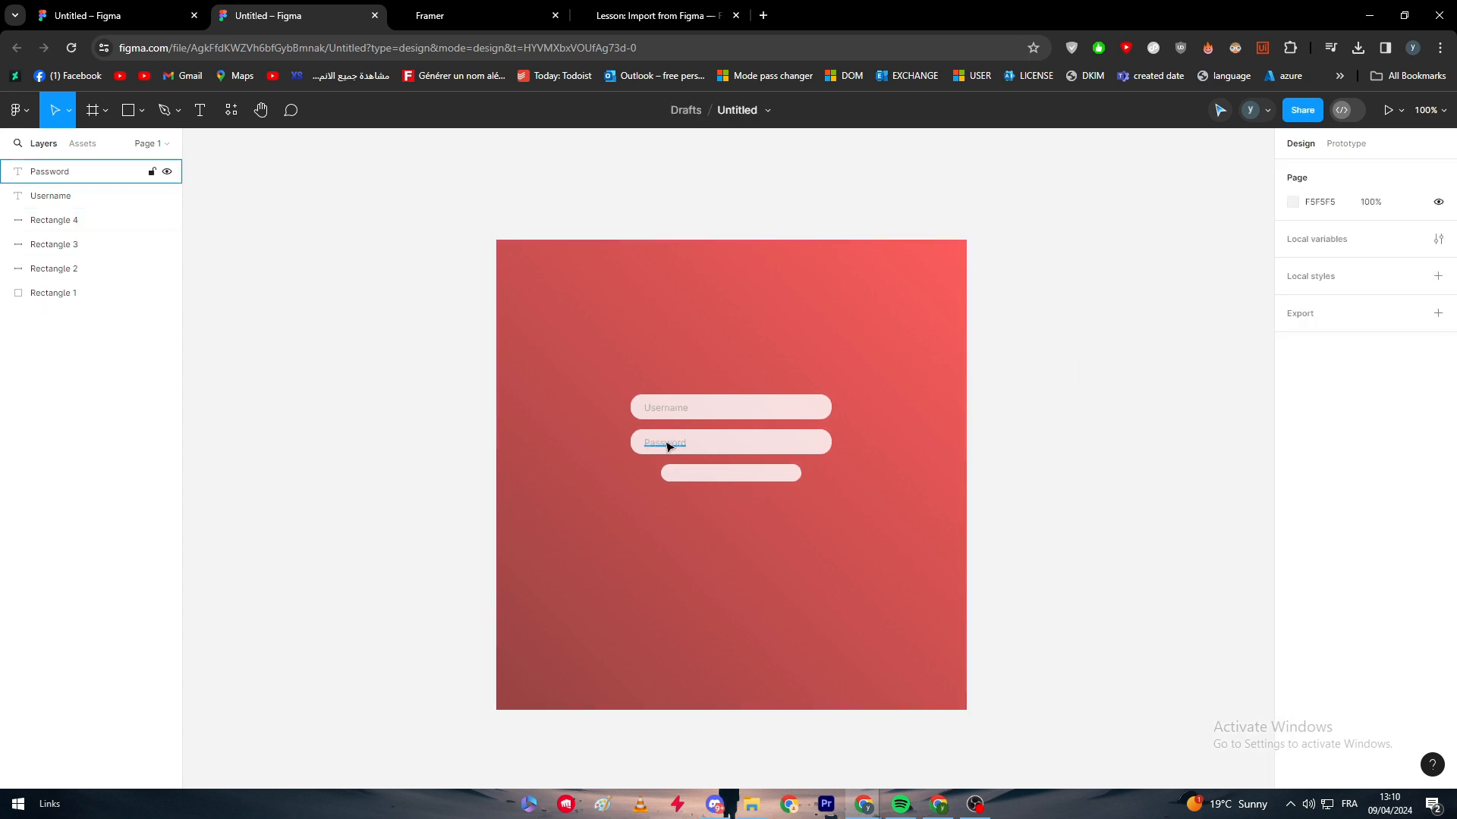
{"action": "left_click_drag", "start_coordinate": [671, 448], "coordinate": [733, 477]}
{"action": "double_click", "coordinate": [731, 471]}
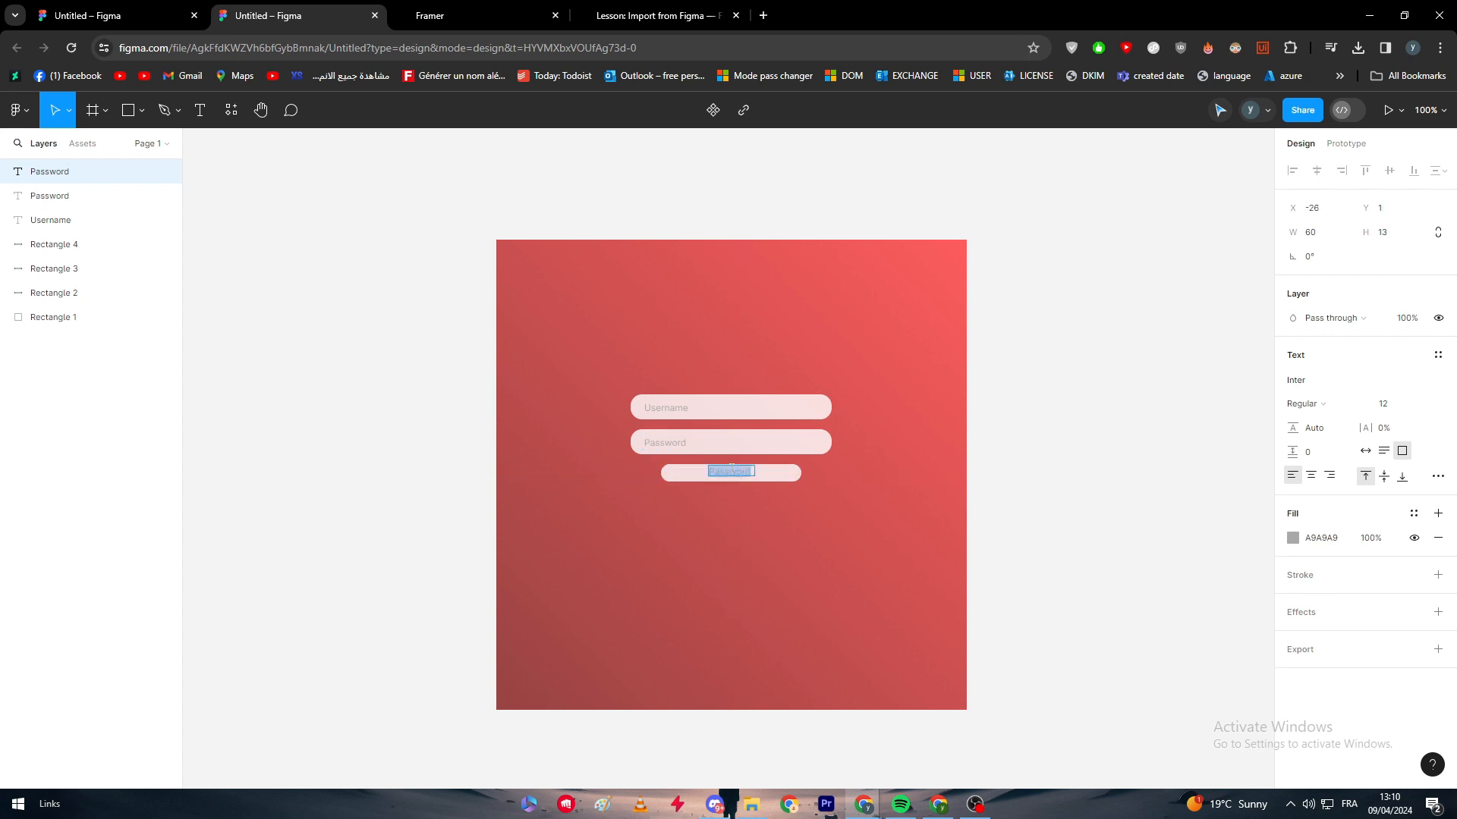
{"action": "type", "text": "LOGIN"}
{"action": "key", "text": "Escape"}
{"action": "key", "text": "Escape"}
{"action": "left_click_drag", "start_coordinate": [716, 475], "coordinate": [724, 476]}
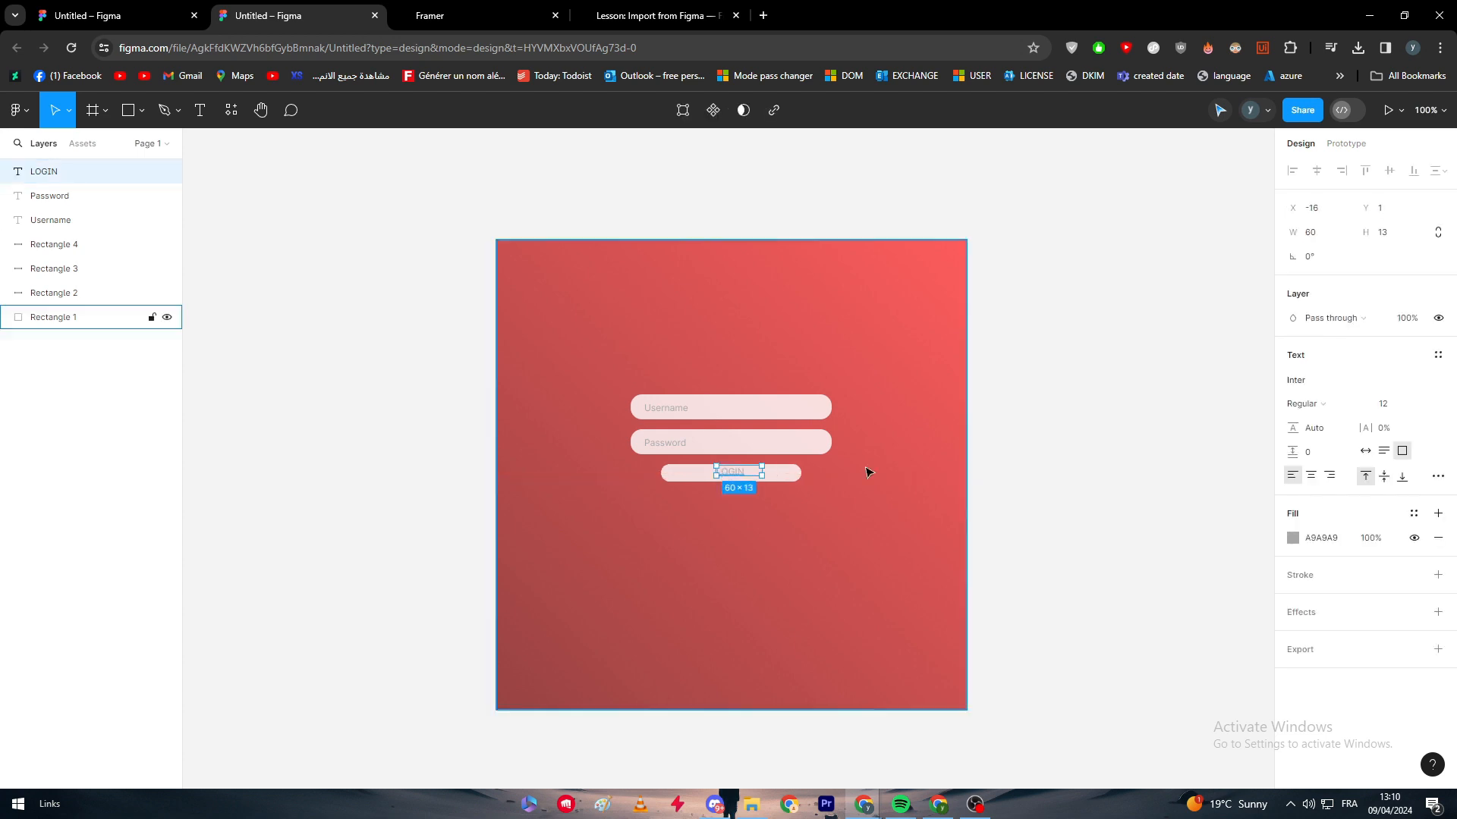
- Color the LOGIN text red by sampling a colour from the gradient background
{"action": "left_click", "coordinate": [1293, 538]}
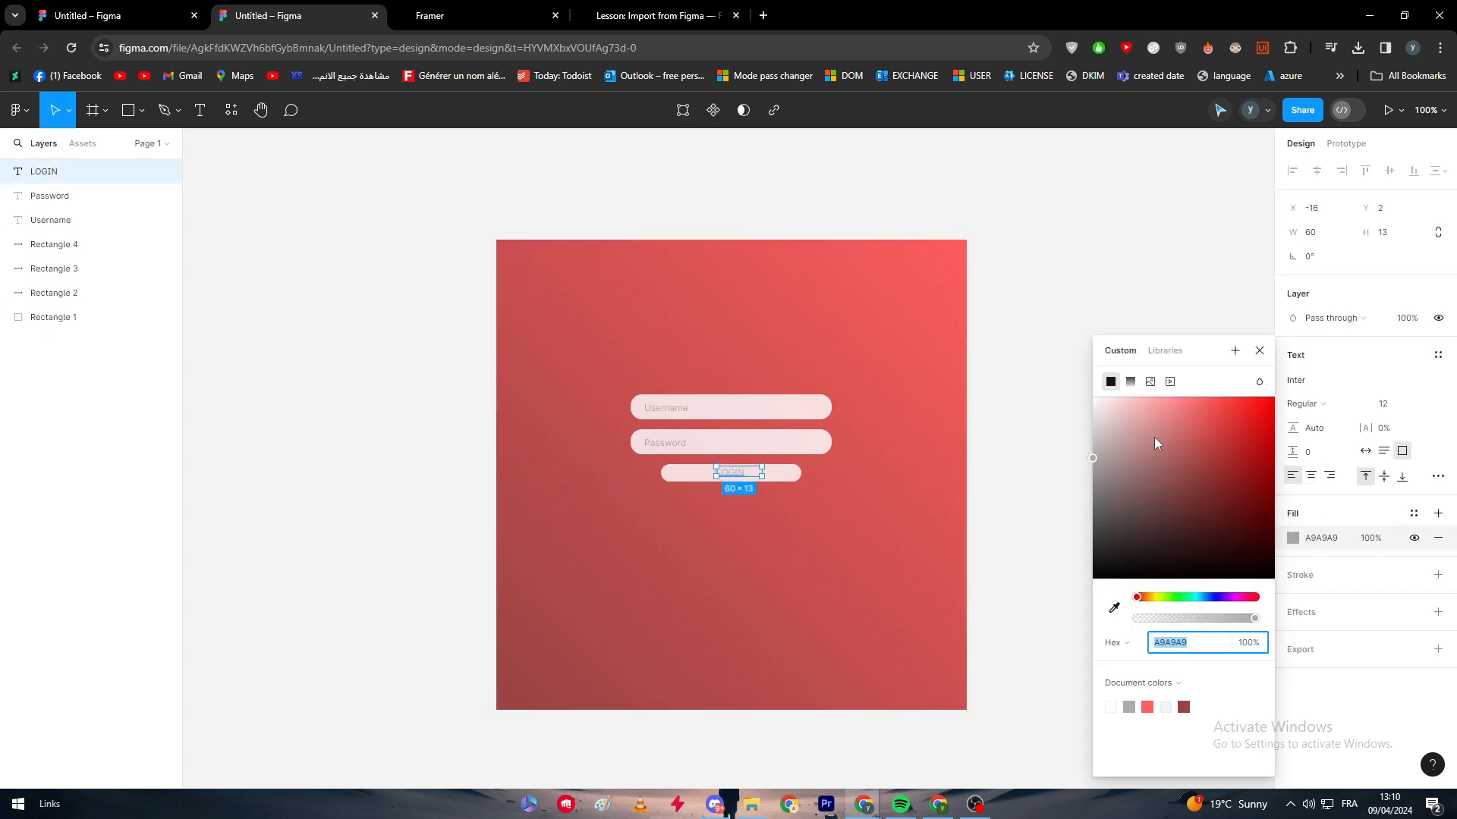
{"action": "left_click_drag", "start_coordinate": [1155, 443], "coordinate": [1225, 457]}
{"action": "left_click", "coordinate": [1113, 609]}
{"action": "left_click", "coordinate": [877, 299]}
{"action": "left_click", "coordinate": [1025, 306]}
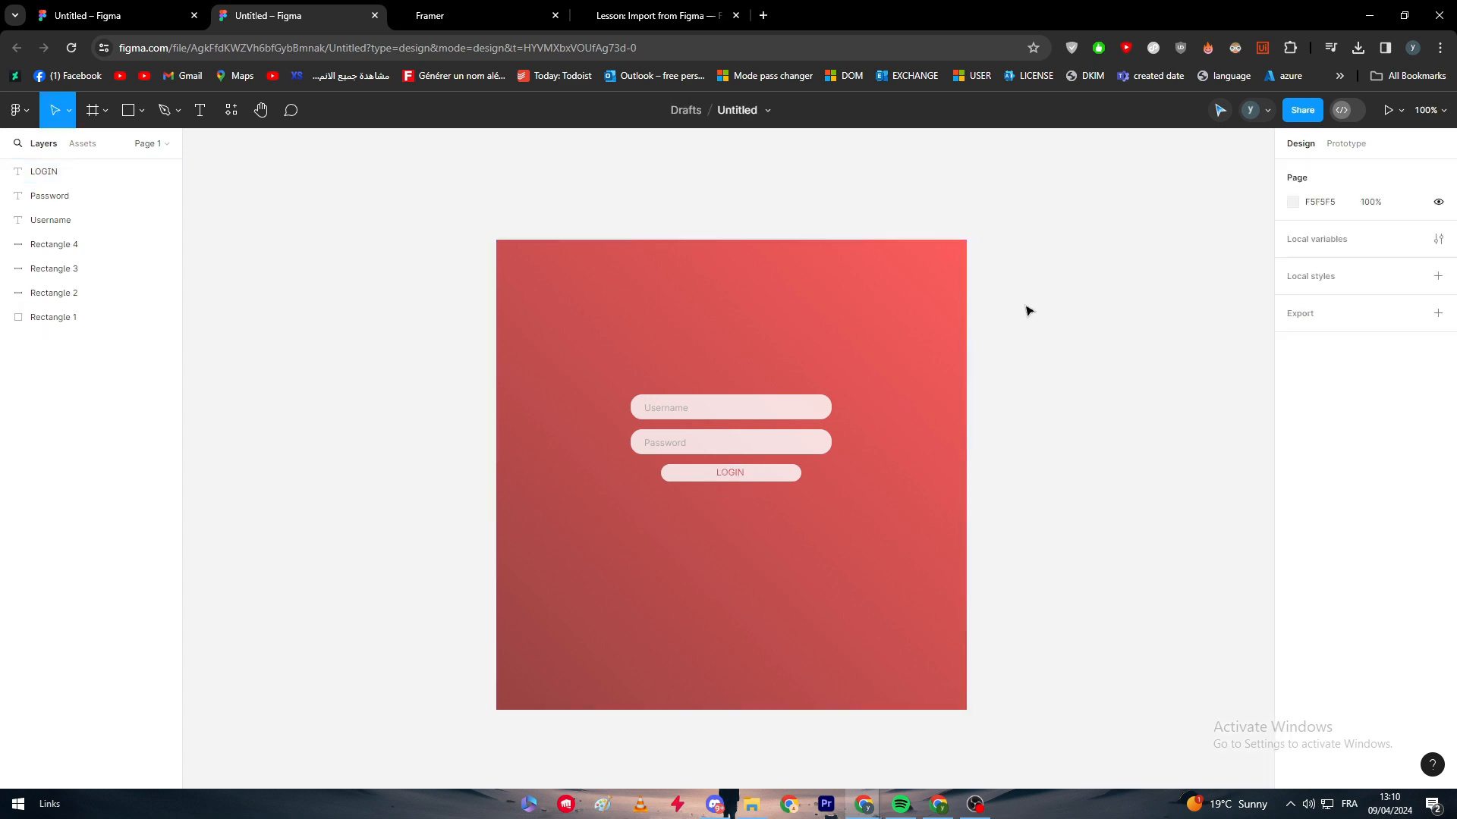
- Nudge the LOGIN label slightly down so it sits vertically centred on its button
{"action": "left_click", "coordinate": [744, 471]}
{"action": "key", "text": "Down"}
{"action": "key", "text": "Down"}
{"action": "key", "text": "Down"}
{"action": "left_click", "coordinate": [1070, 422]}
{"action": "left_click", "coordinate": [726, 477]}
{"action": "key", "text": "Up"}
- Shrink the gradient square to about 533 × 470 and move it so the form sits centred on it
{"action": "left_click", "coordinate": [877, 489]}
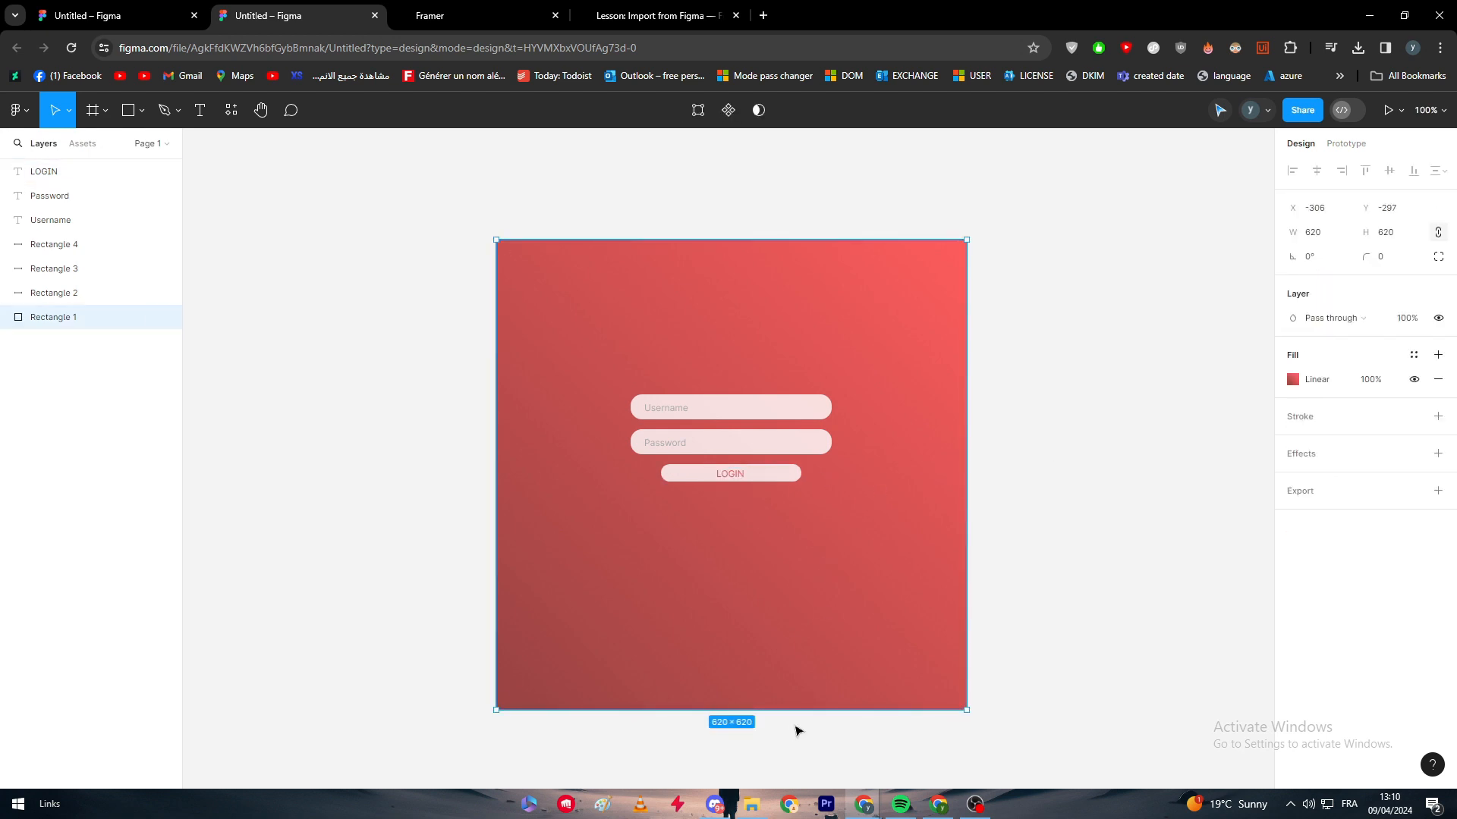
{"action": "left_click_drag", "start_coordinate": [964, 710], "coordinate": [898, 594]}
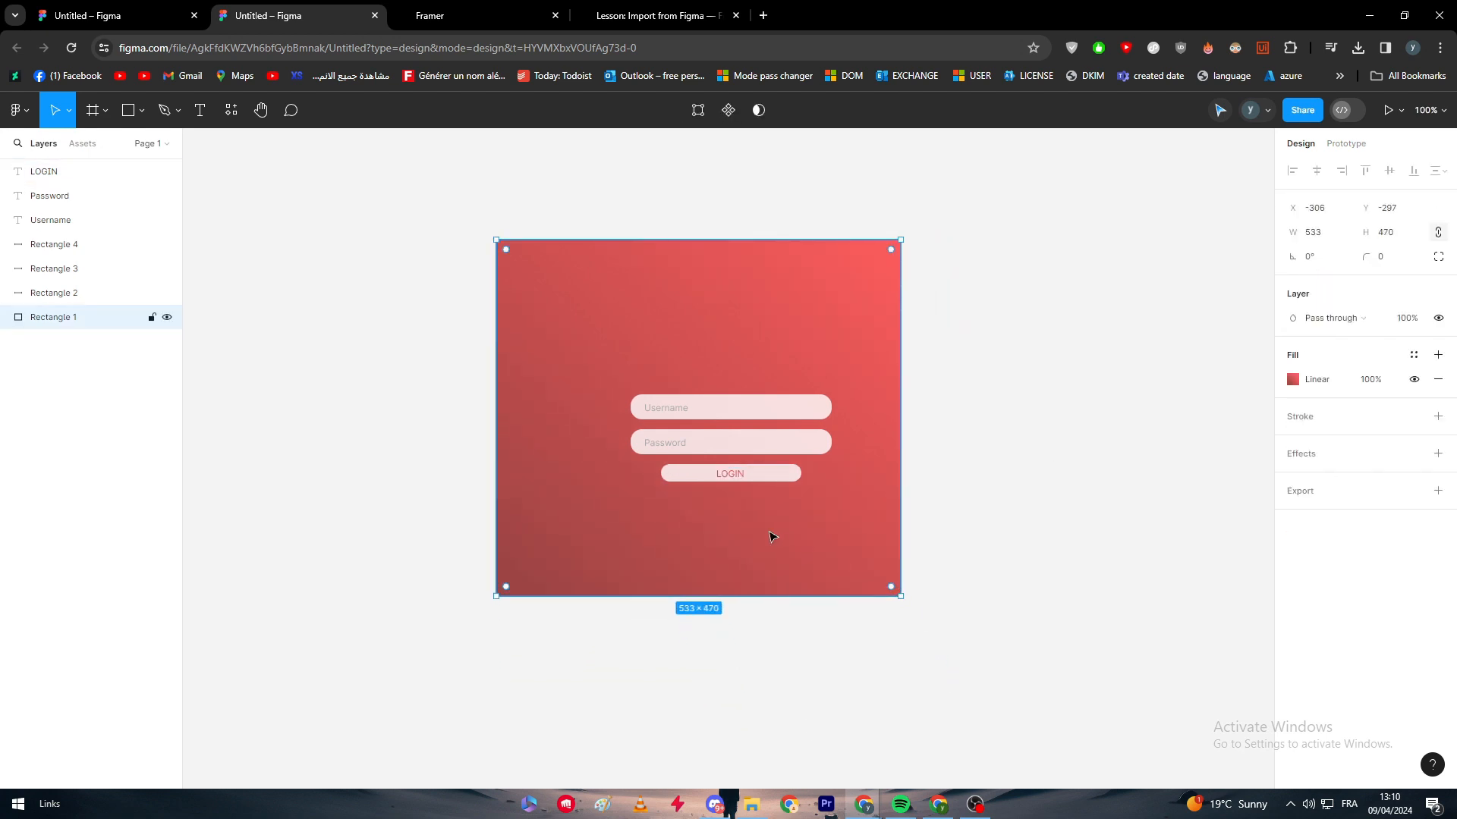
{"action": "left_click_drag", "start_coordinate": [772, 536], "coordinate": [805, 557]}
{"action": "left_click", "coordinate": [1094, 505]}
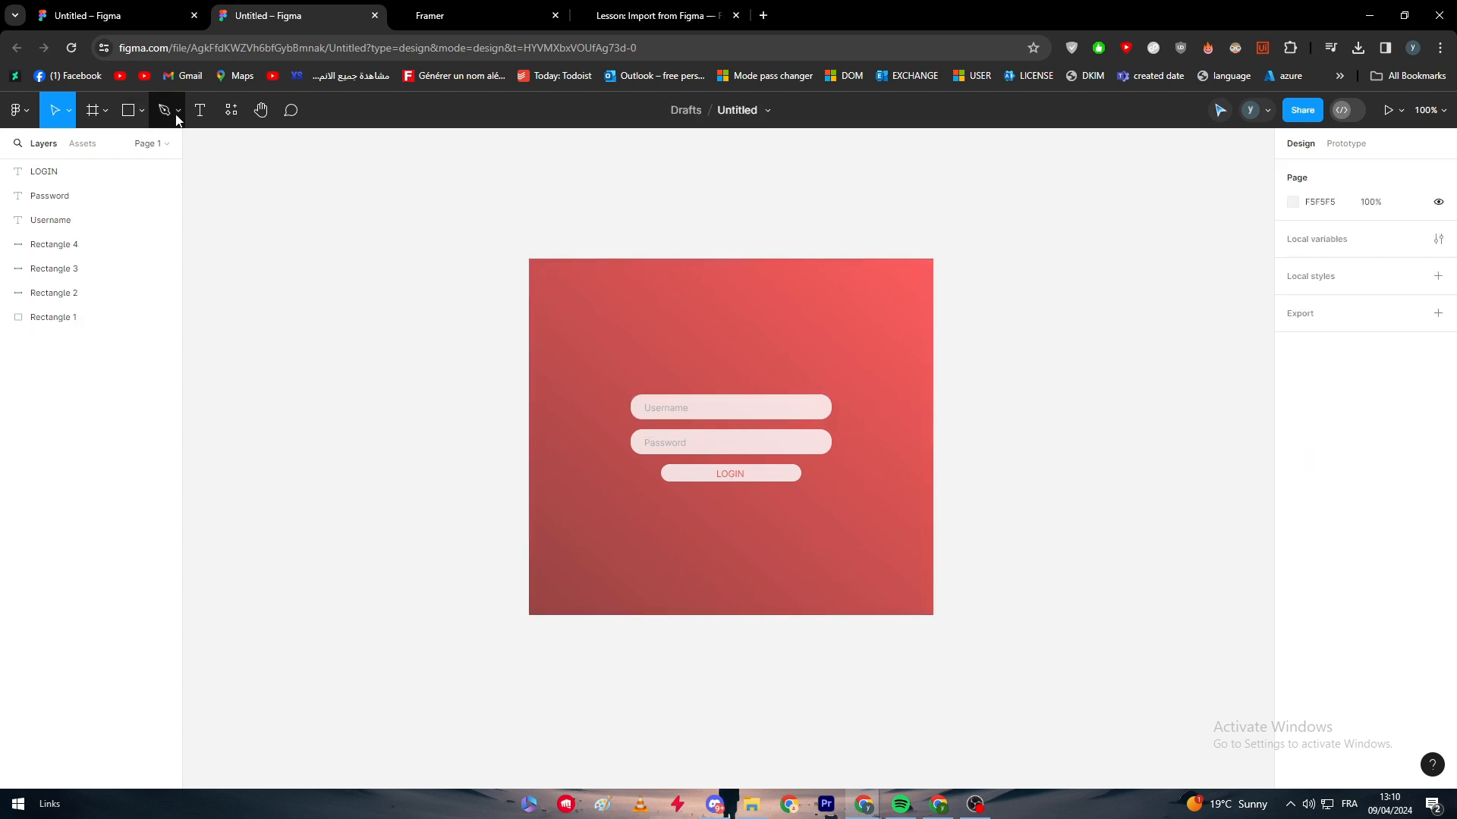
- Add a "CLIENT AREA" text box of about 388 × 84 above the Username field and color the text white FFFFFF
{"action": "left_click", "coordinate": [199, 110]}
{"action": "left_click_drag", "start_coordinate": [592, 307], "coordinate": [886, 370]}
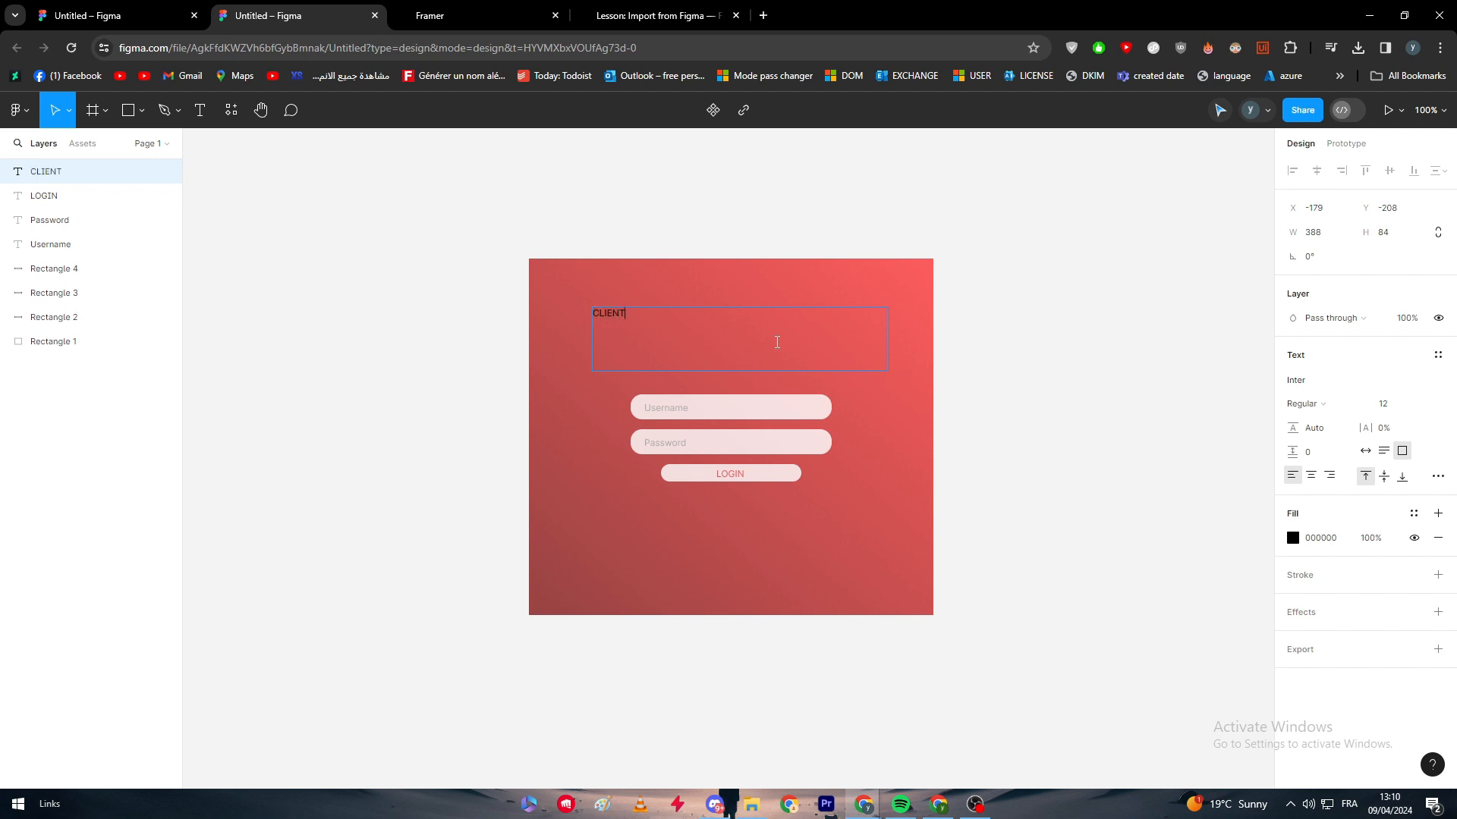
{"action": "key", "text": "ctrl+a"}
{"action": "left_click", "coordinate": [1293, 538]}
{"action": "left_click_drag", "start_coordinate": [1185, 480], "coordinate": [804, 261]}
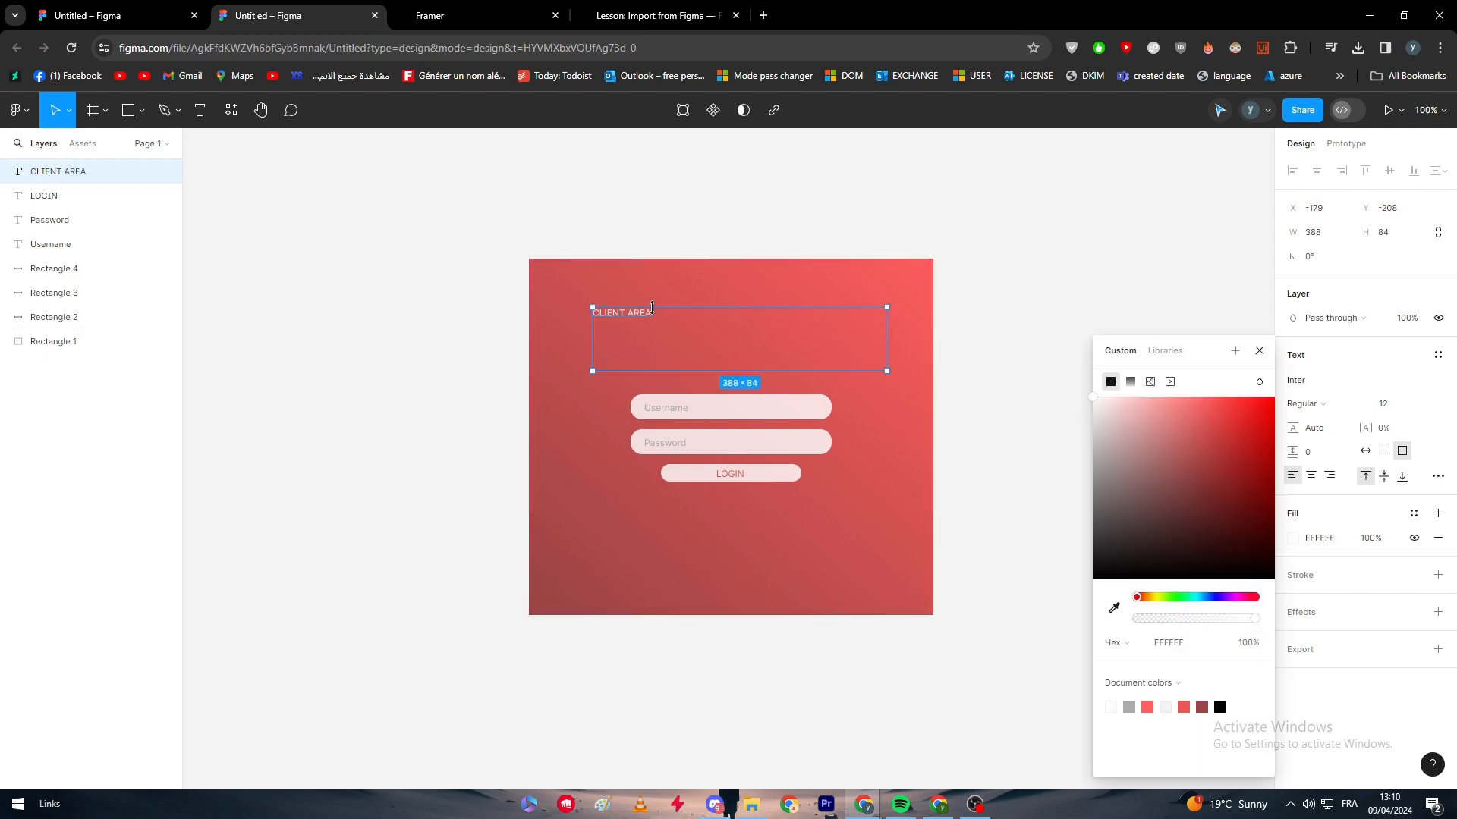
- Set the CLIENT AREA heading to Istok Web at size 36 and shrink its text box to about 293 × 69
{"action": "left_click", "coordinate": [1366, 521]}
{"action": "left_click", "coordinate": [1299, 380]}
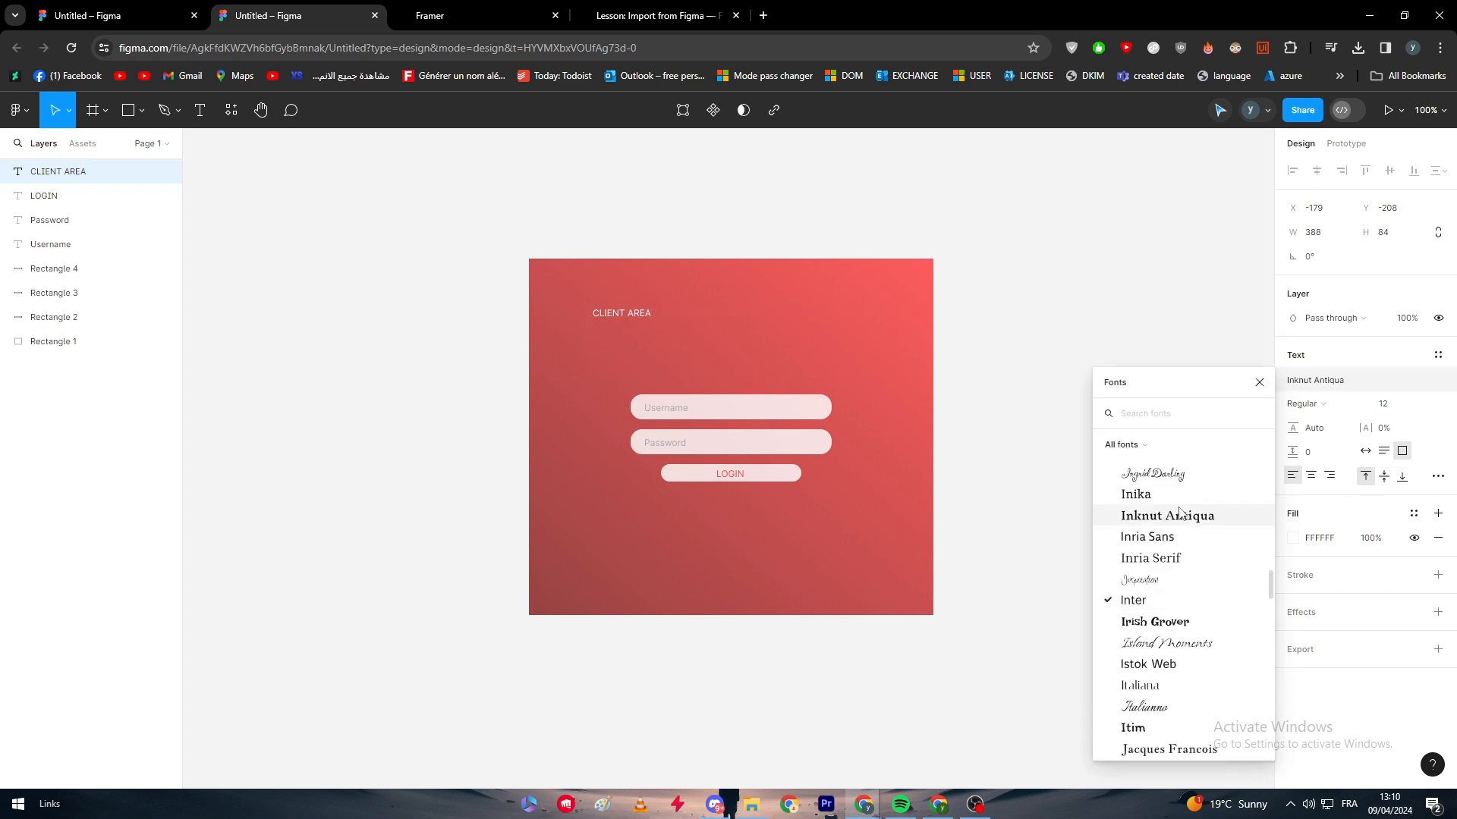
{"action": "left_click", "coordinate": [1188, 678]}
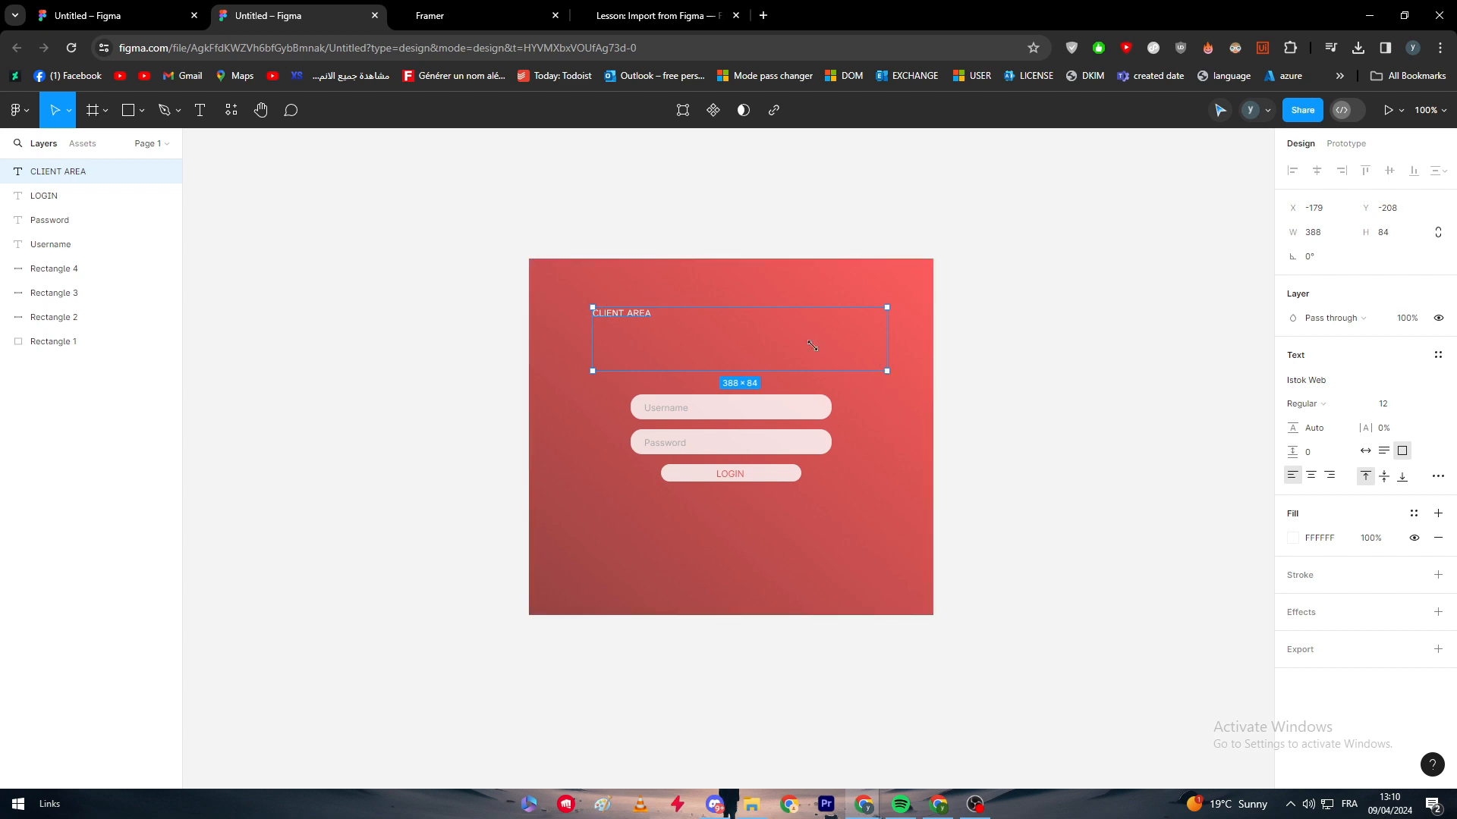
{"action": "mouse_move", "coordinate": [812, 346]}
{"action": "left_mouse_down"}
{"action": "mouse_move", "coordinate": [667, 323]}
{"action": "mouse_move", "coordinate": [667, 340]}
{"action": "mouse_move", "coordinate": [815, 359]}
{"action": "left_mouse_up"}
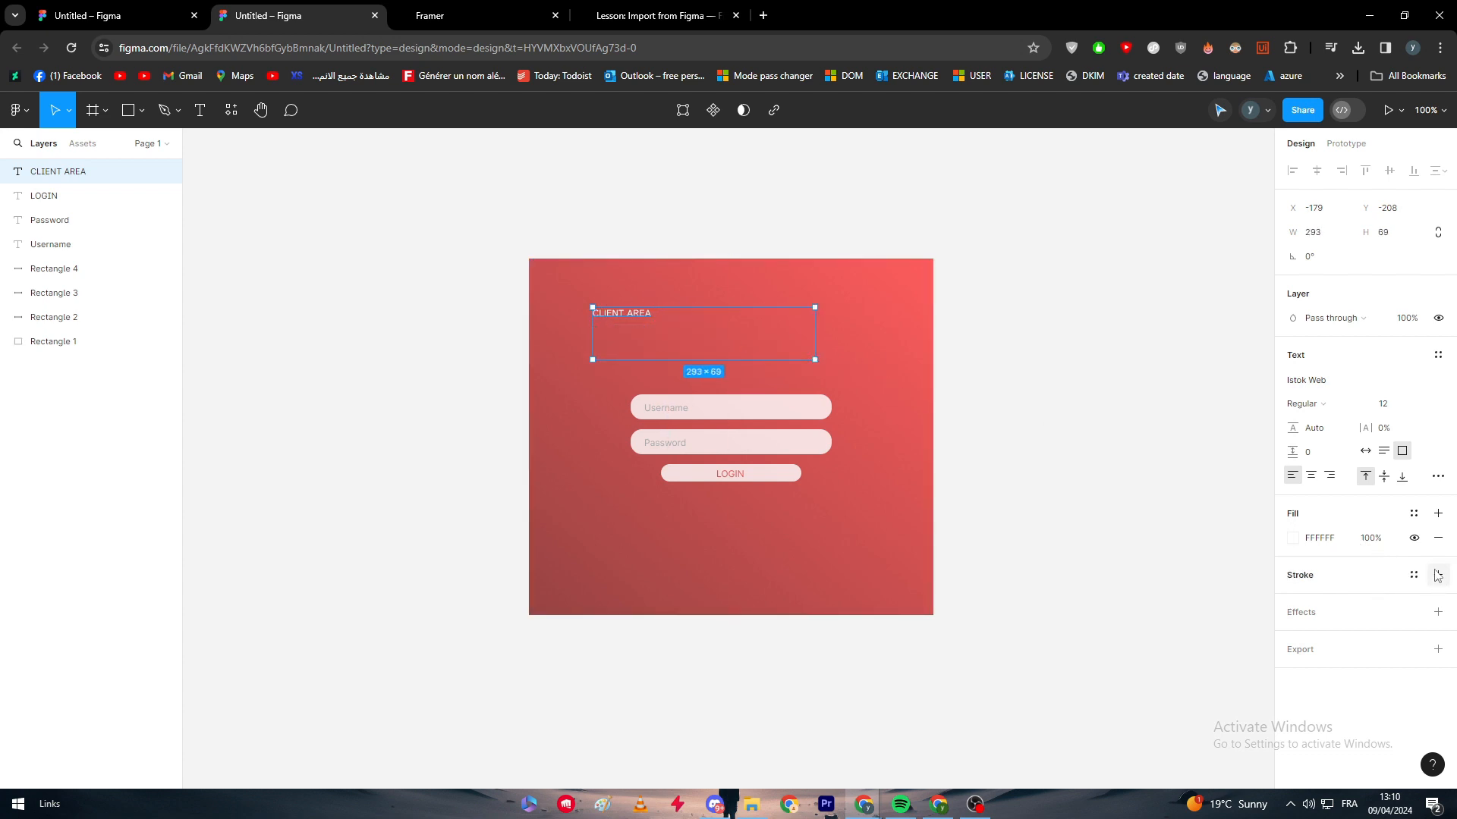
{"action": "left_click", "coordinate": [1421, 404]}
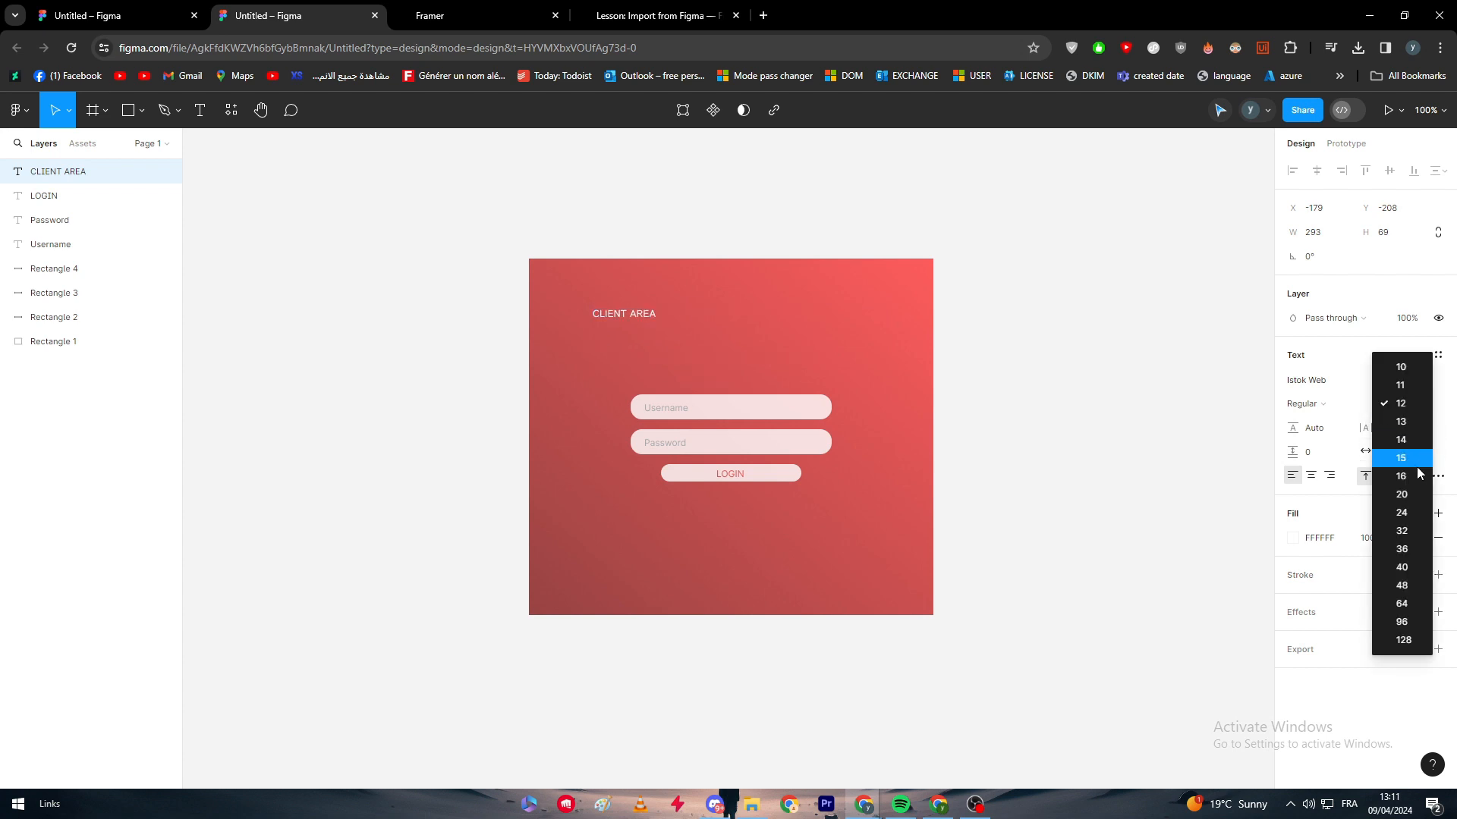
{"action": "left_click", "coordinate": [1402, 548]}
{"action": "left_click", "coordinate": [1064, 420]}
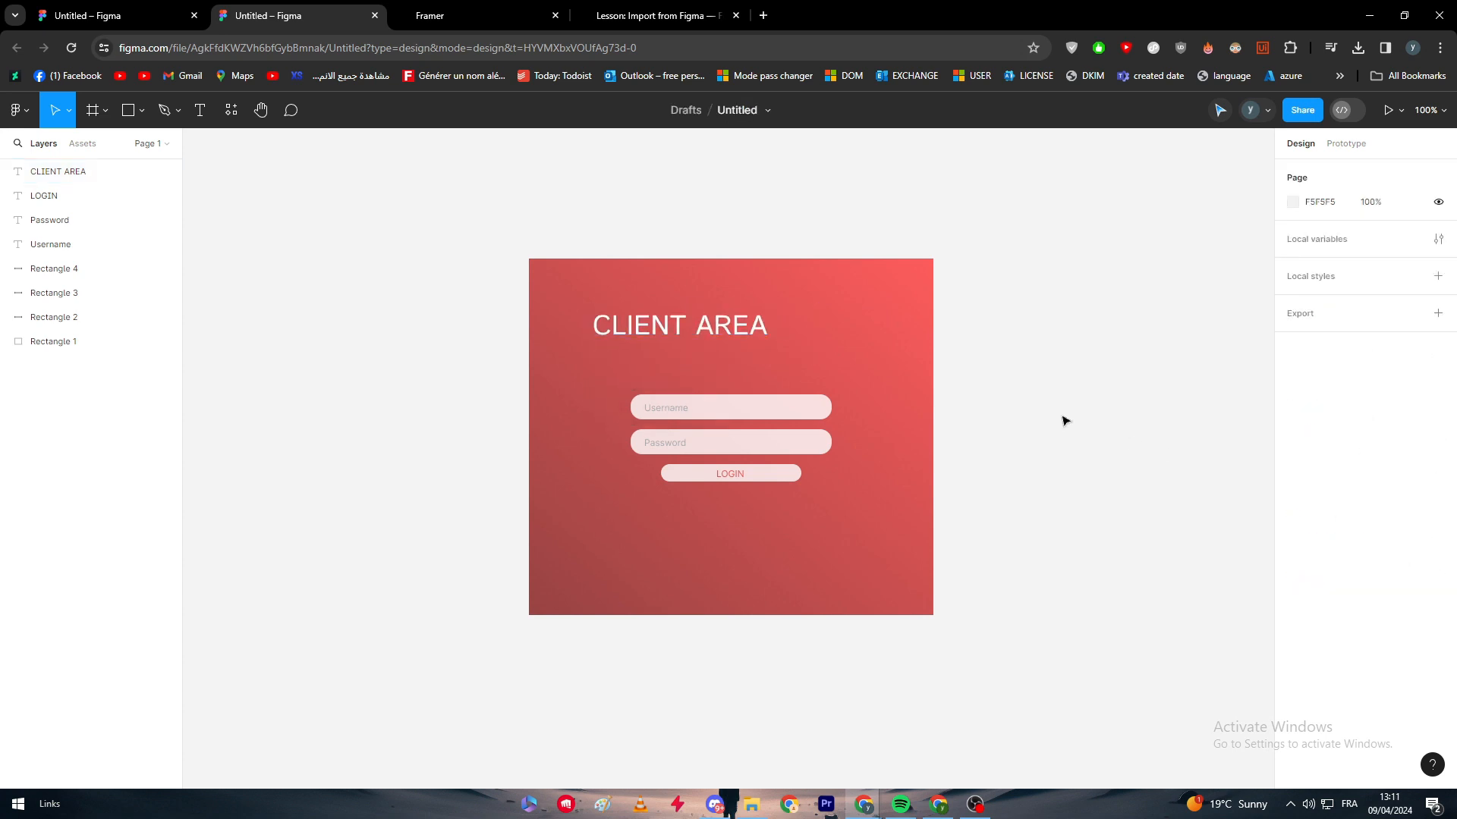
- Move the CLIENT AREA heading so it sits centred just above the Username field
{"action": "left_click_drag", "start_coordinate": [723, 328], "coordinate": [774, 363]}
{"action": "left_click", "coordinate": [1182, 343]}
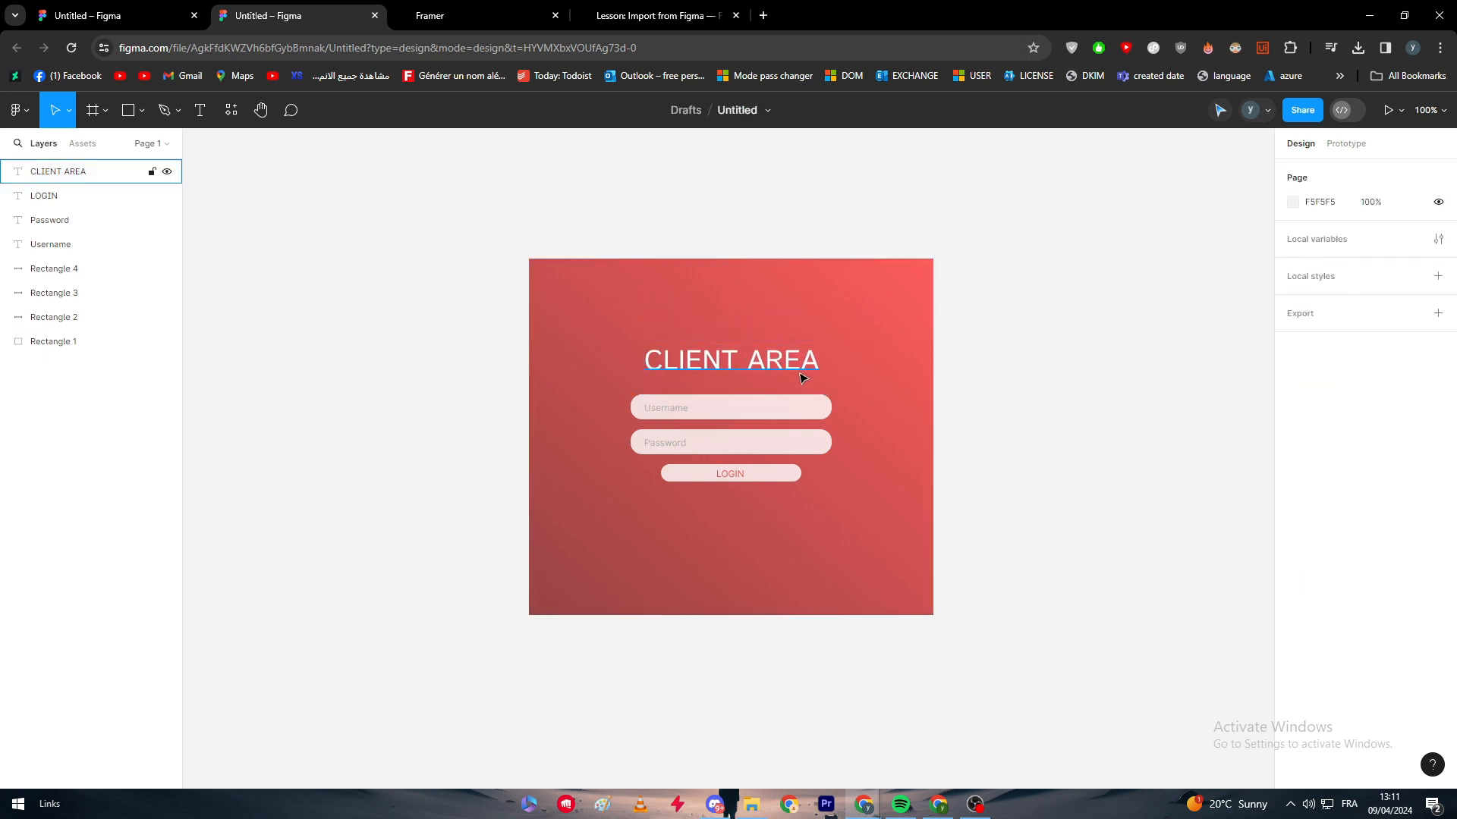
{"action": "mouse_move", "coordinate": [380, 184]}
{"action": "left_mouse_down"}
{"action": "mouse_move", "coordinate": [1092, 696]}
{"action": "mouse_move", "coordinate": [780, 488]}
{"action": "mouse_move", "coordinate": [400, 181]}
{"action": "left_mouse_up"}
{"action": "left_click", "coordinate": [1132, 696]}
{"action": "left_click", "coordinate": [400, 181]}
- Switch to Framer's Import from Figma lesson and open the linked Figma to HTML with Framer plugin page
{"action": "left_click", "coordinate": [430, 15]}
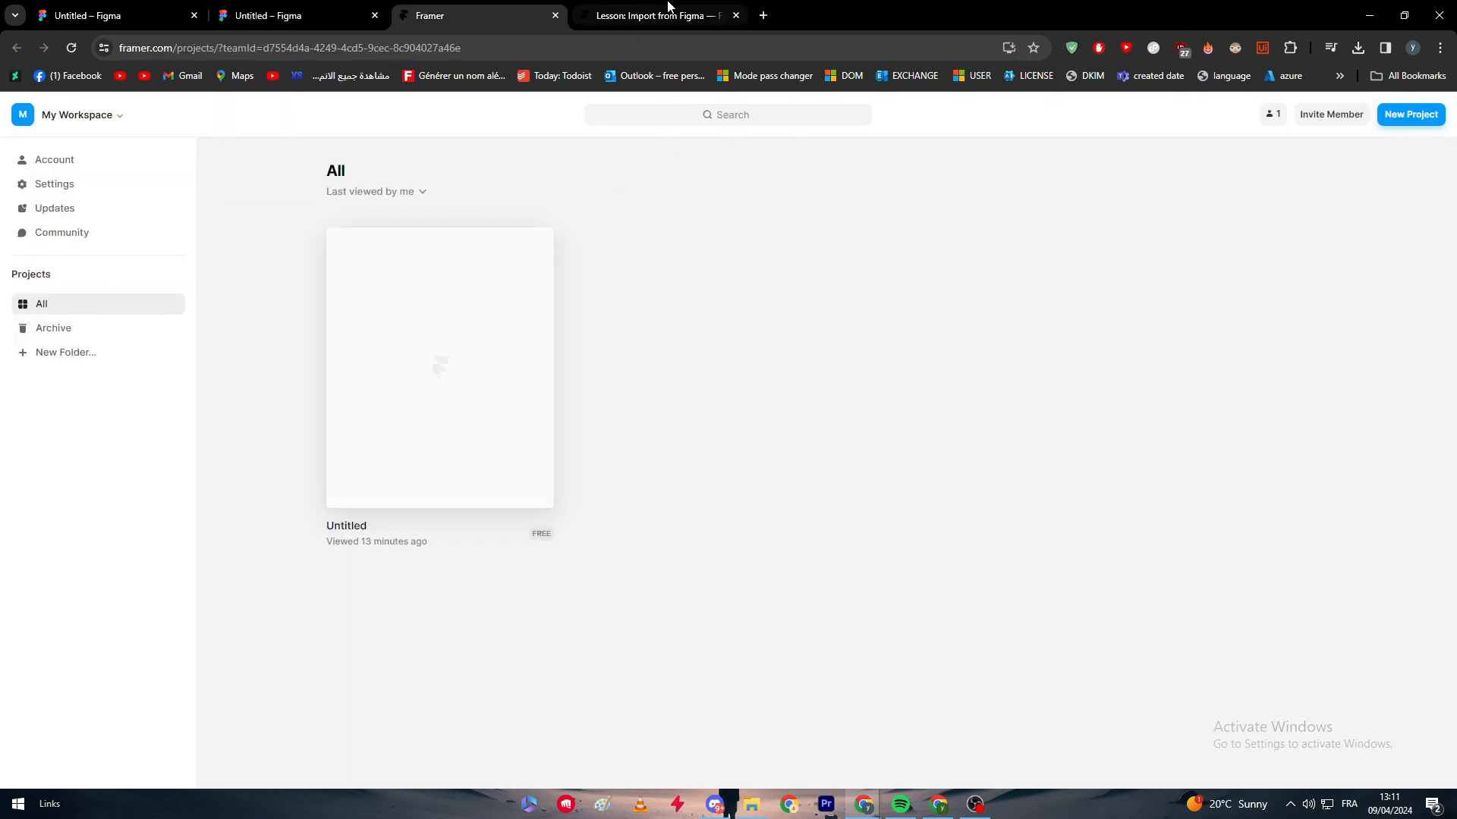
{"action": "left_click", "coordinate": [660, 15]}
{"action": "left_click_drag", "start_coordinate": [492, 304], "coordinate": [726, 305]}
{"action": "left_click", "coordinate": [726, 305]}
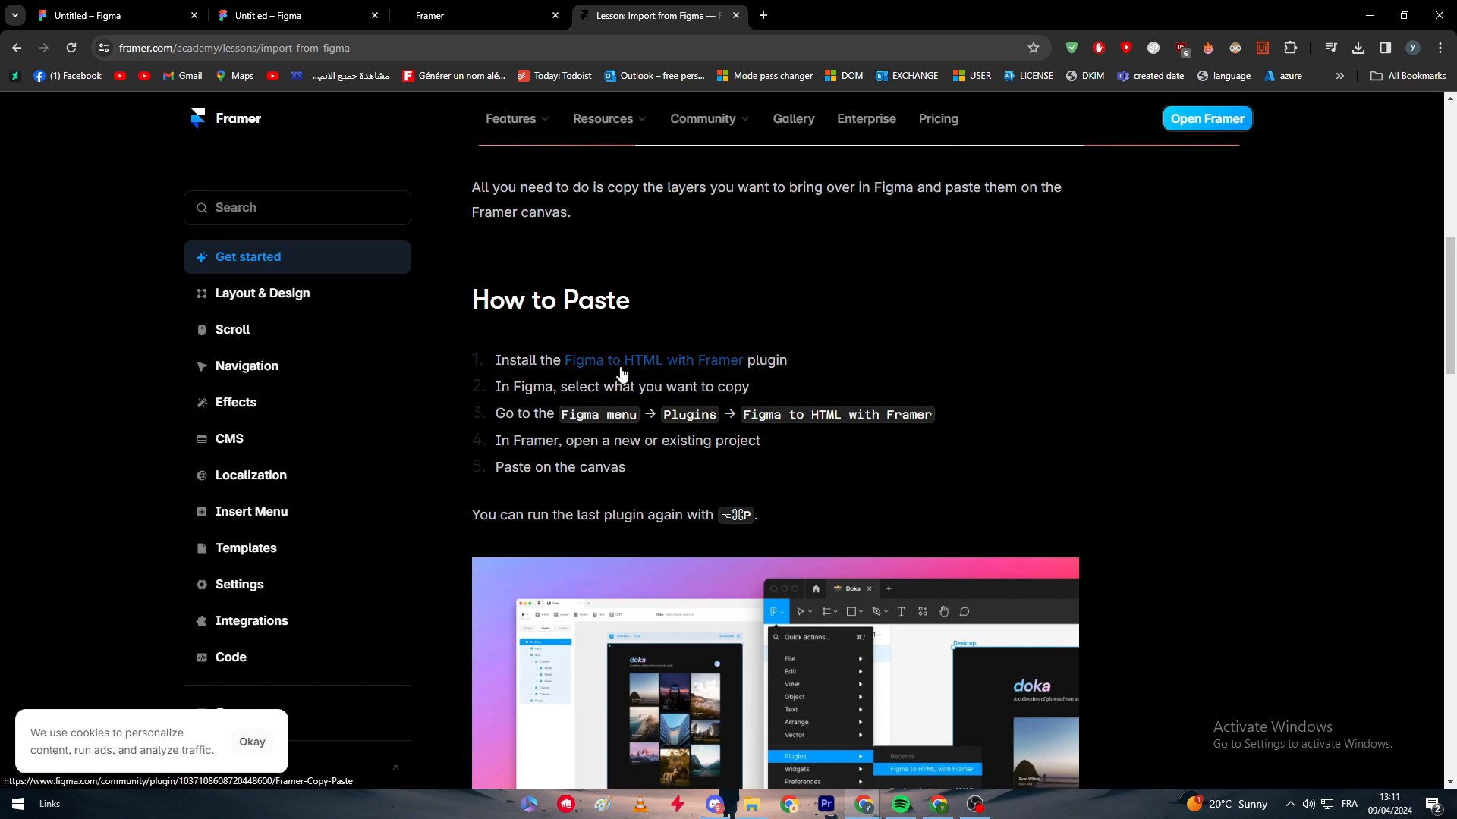
{"action": "left_click", "coordinate": [683, 367]}
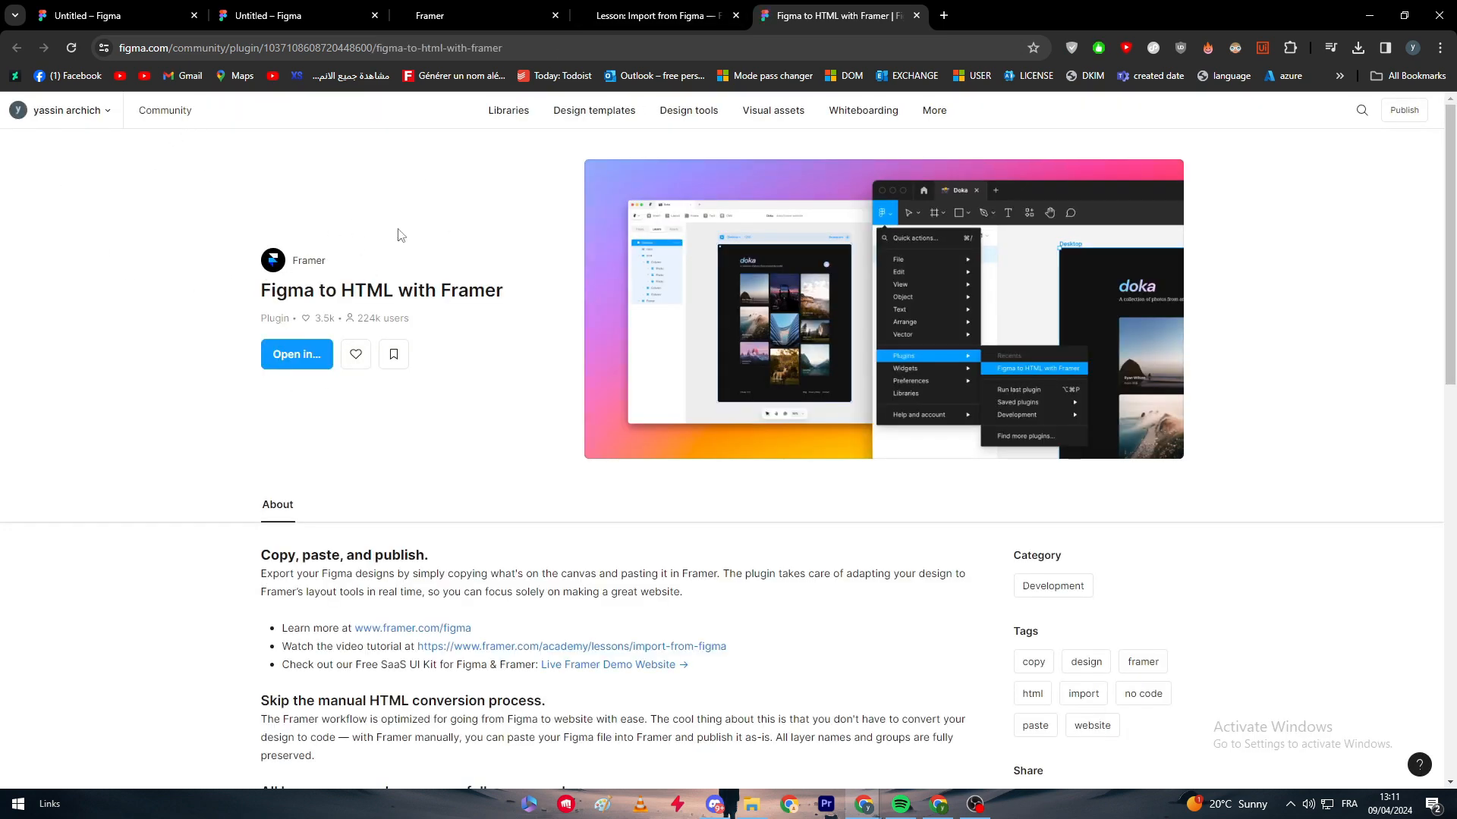
- Open the Figma to HTML with Framer plugin in the recent Untitled file that holds the red login form, and dismiss the plugin details
{"action": "left_click", "coordinate": [288, 369]}
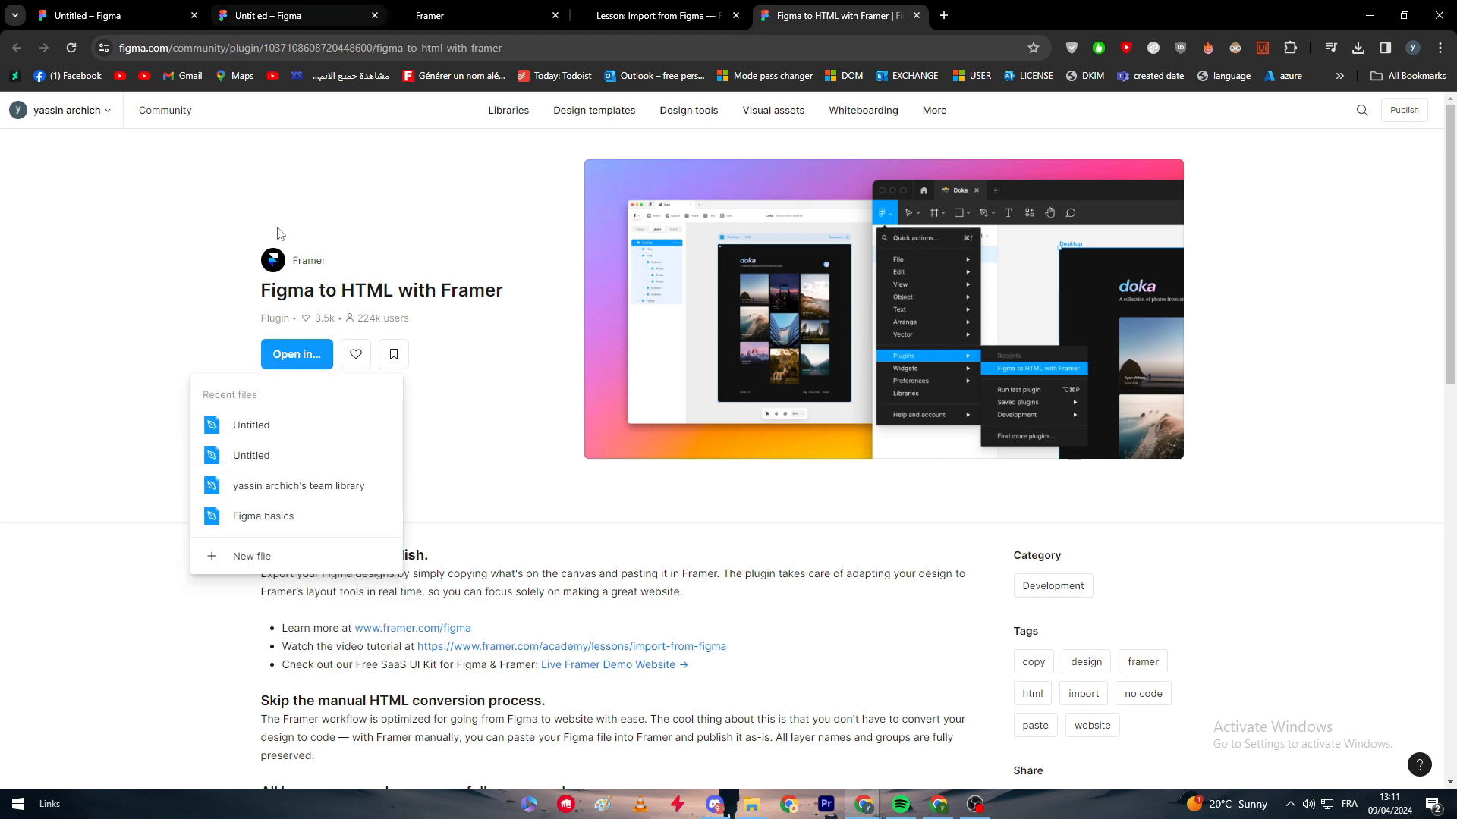
{"action": "left_click", "coordinate": [228, 15]}
{"action": "left_click", "coordinate": [175, 15]}
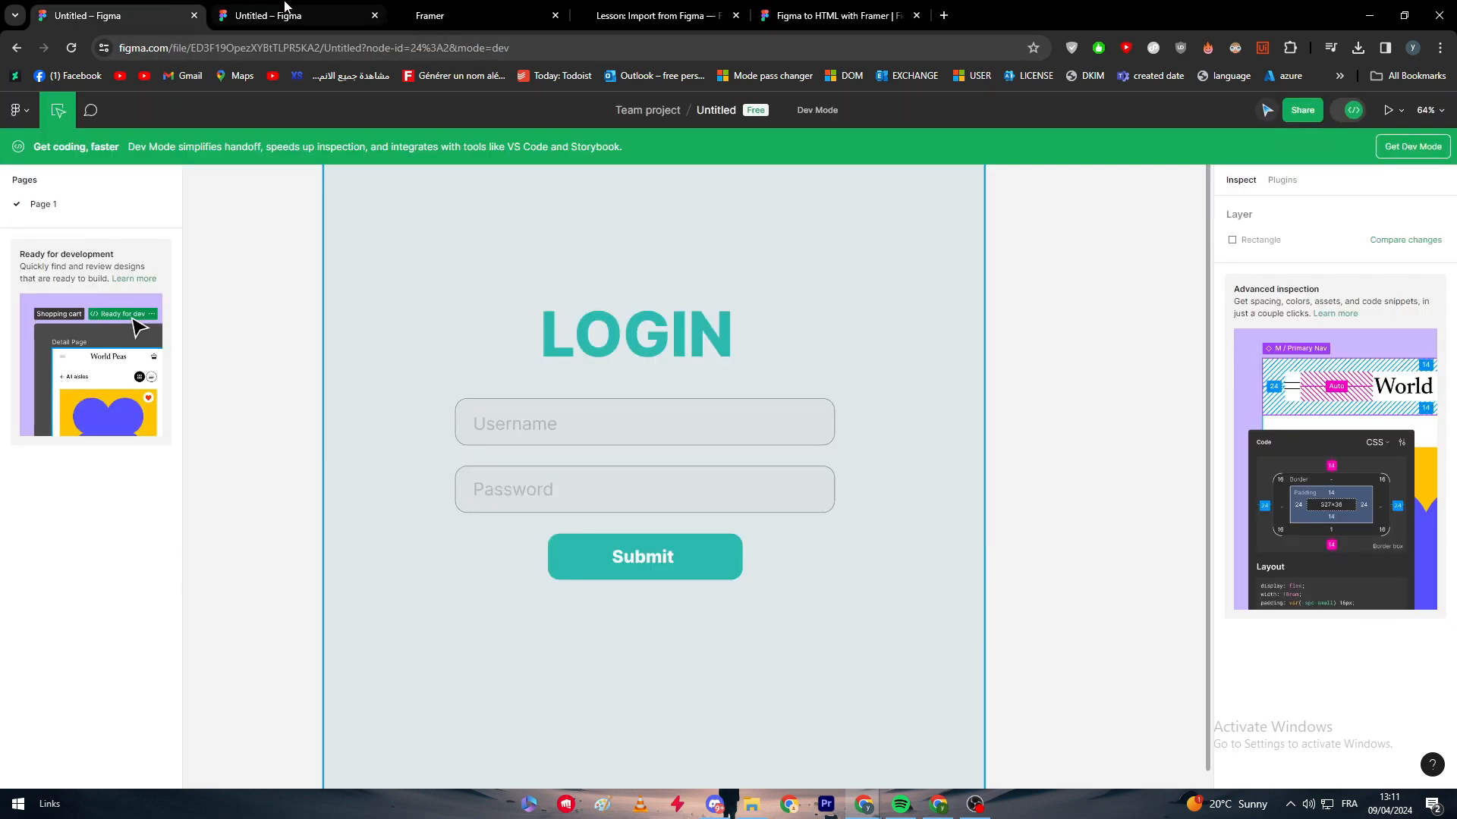
{"action": "left_click", "coordinate": [289, 15]}
{"action": "left_click", "coordinate": [889, 9]}
{"action": "left_click", "coordinate": [292, 354]}
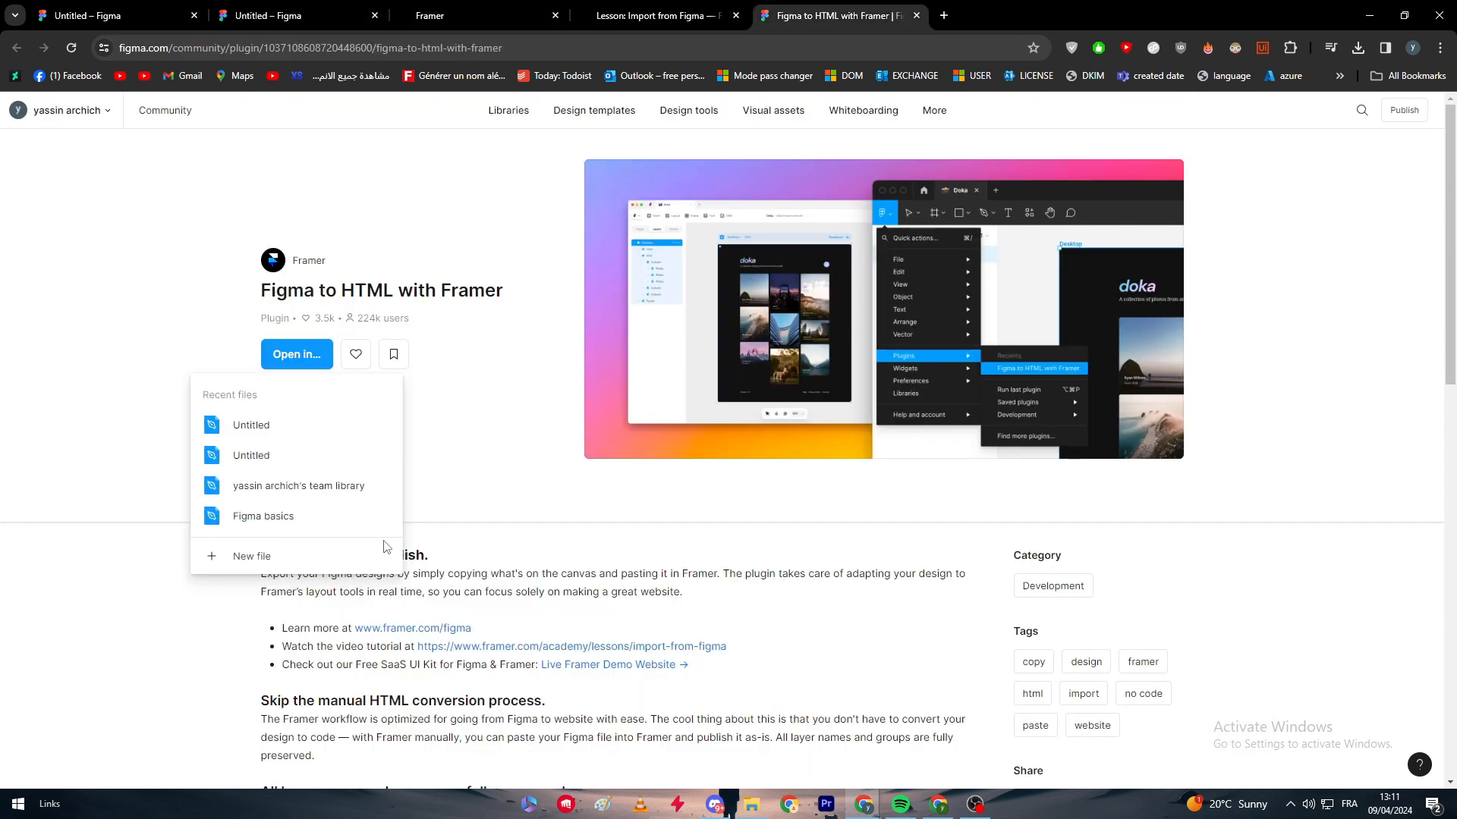
{"action": "left_click", "coordinate": [296, 451]}
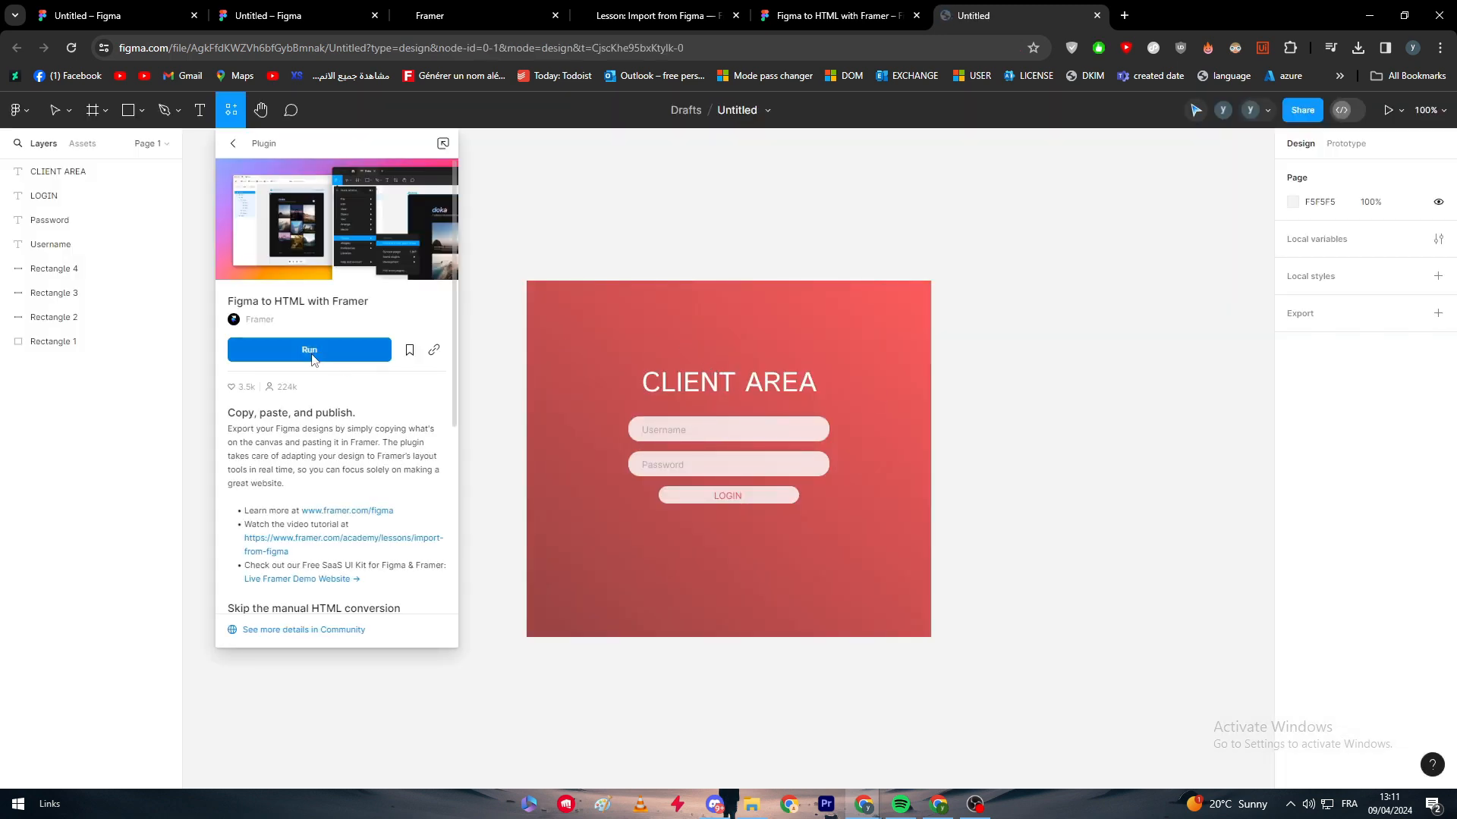
{"action": "left_click", "coordinate": [591, 547]}
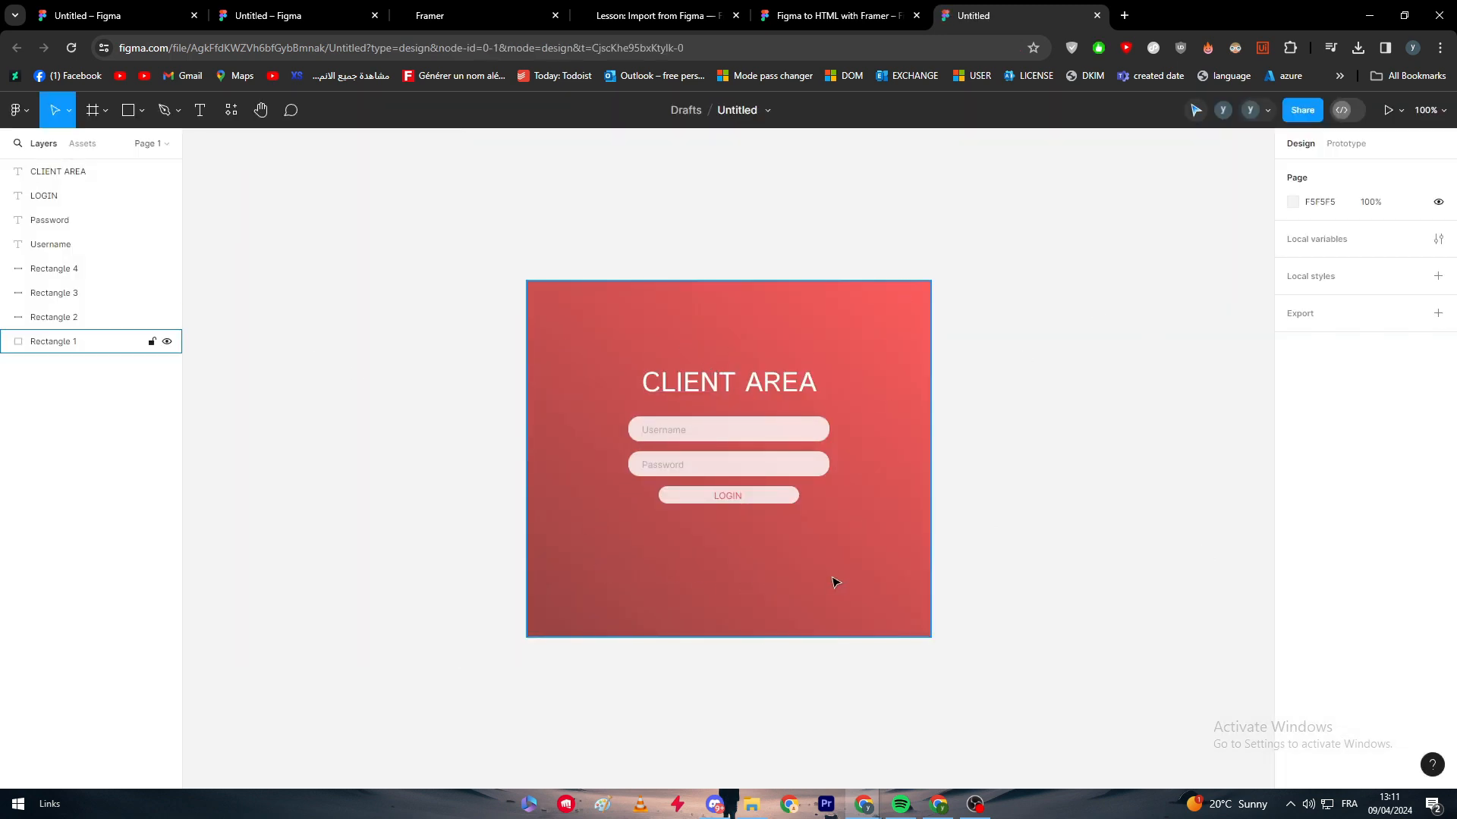
- Return to Framer's Import from Figma lesson and review the instruction about selecting what to copy in Figma
{"action": "key", "text": "ctrl+c"}
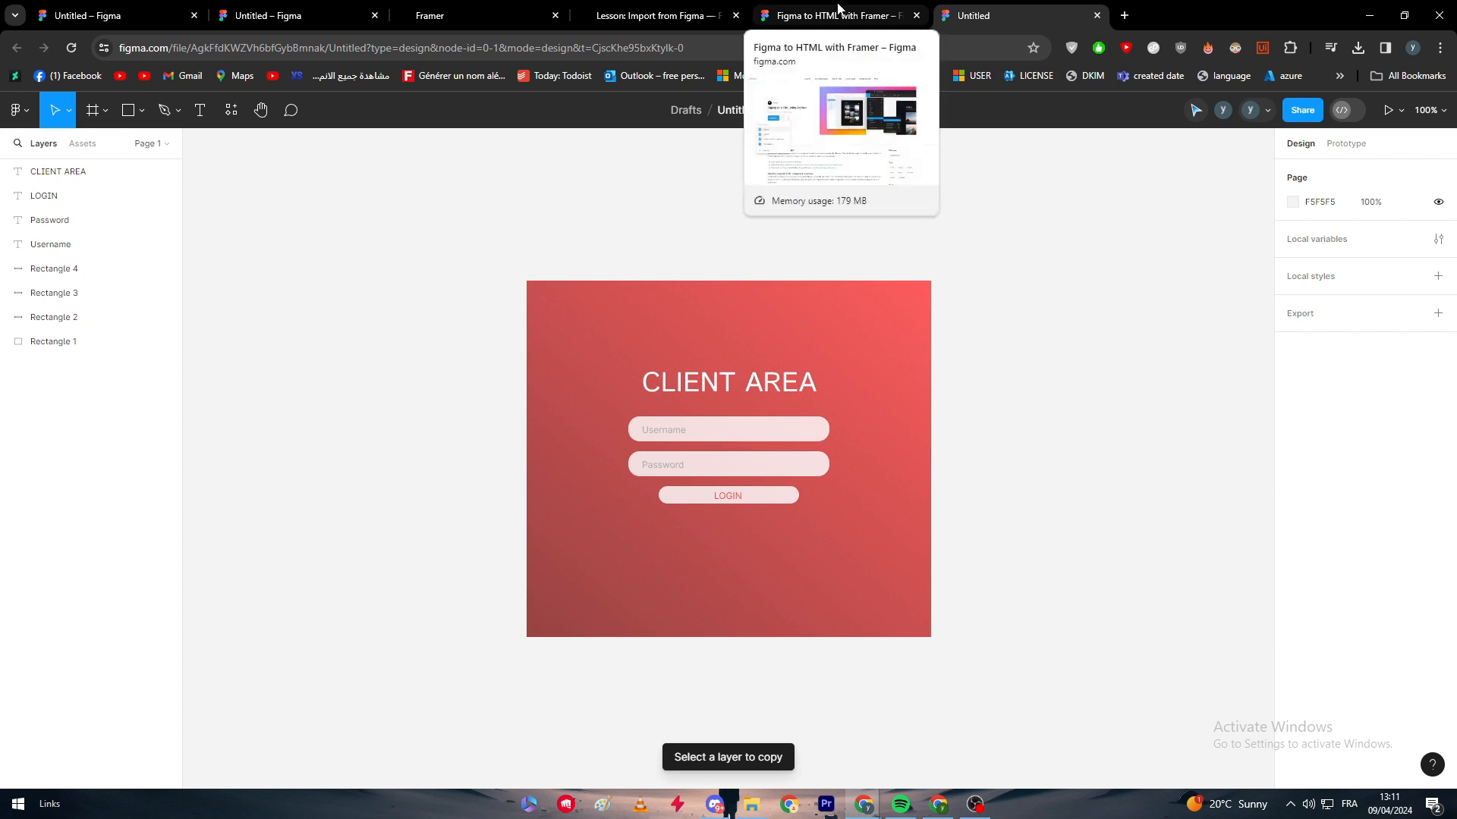
{"action": "left_click", "coordinate": [844, 10]}
{"action": "left_click", "coordinate": [652, 15]}
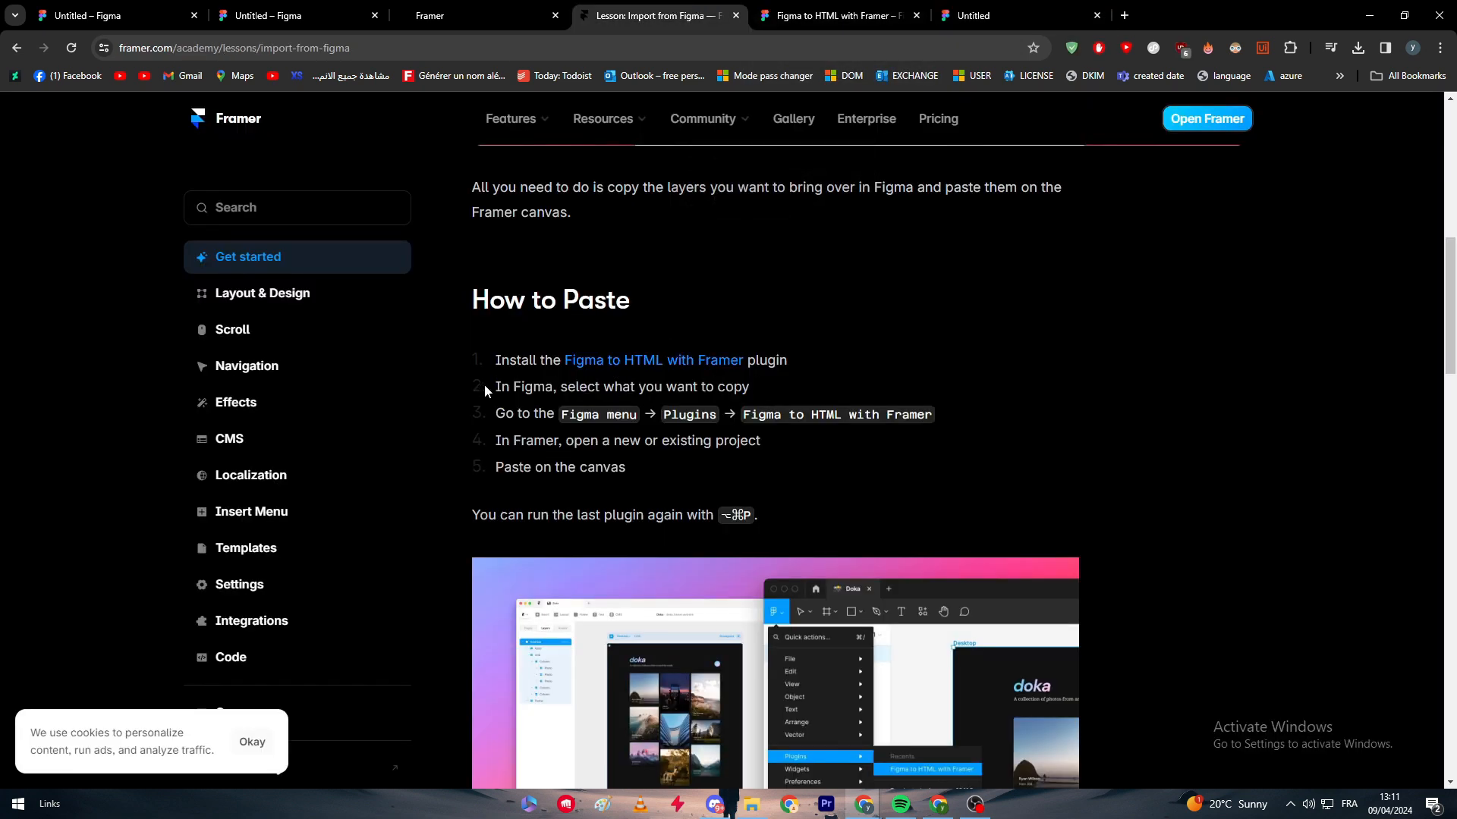
{"action": "left_click_drag", "start_coordinate": [485, 390], "coordinate": [736, 389]}
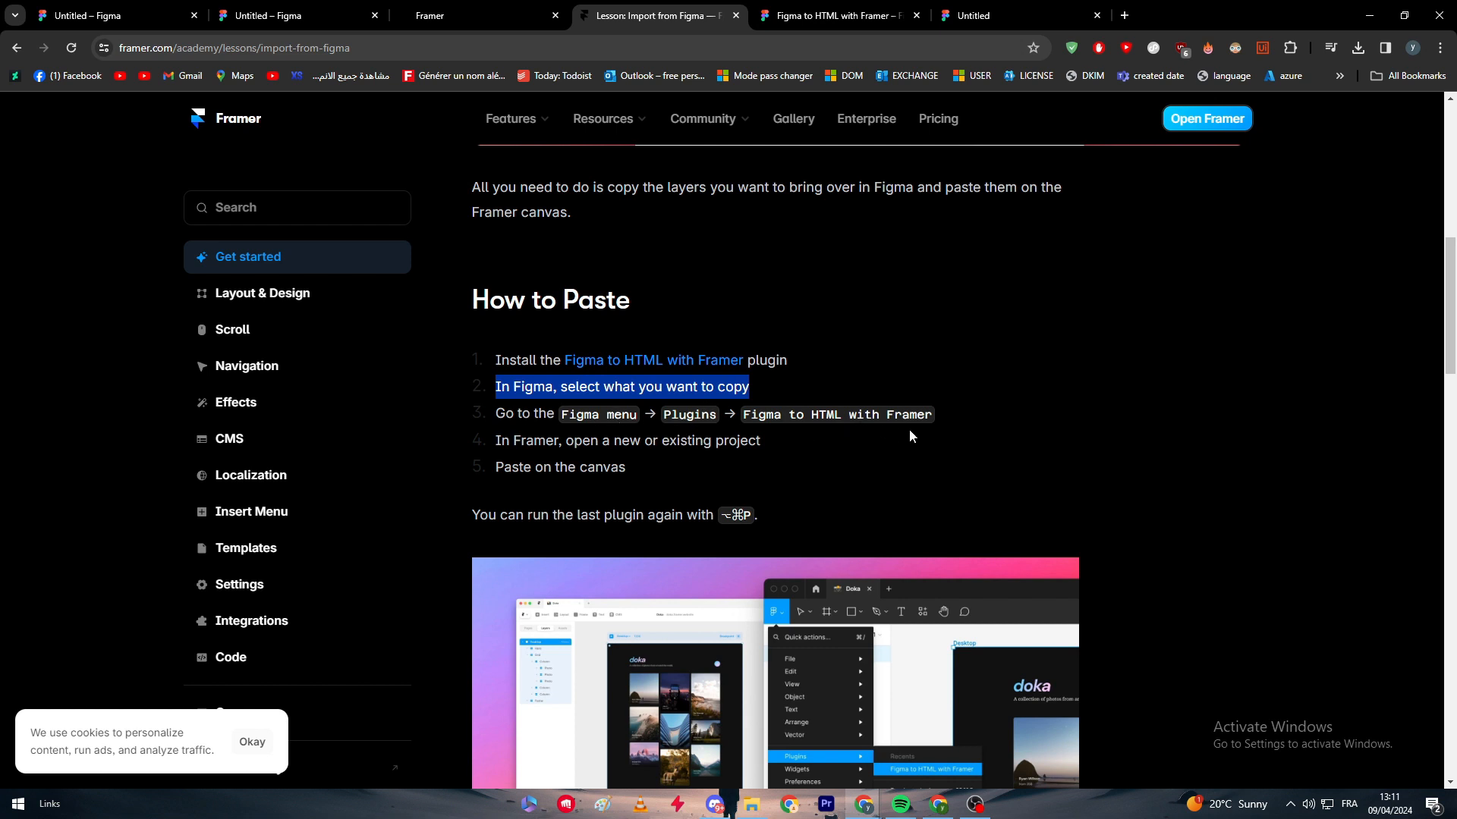
- Select every layer of the login form in Figma and copy them for Framer with the Figma to HTML with Framer plugin
{"action": "left_click", "coordinate": [978, 16]}
{"action": "left_click_drag", "start_coordinate": [935, 681], "coordinate": [499, 216]}
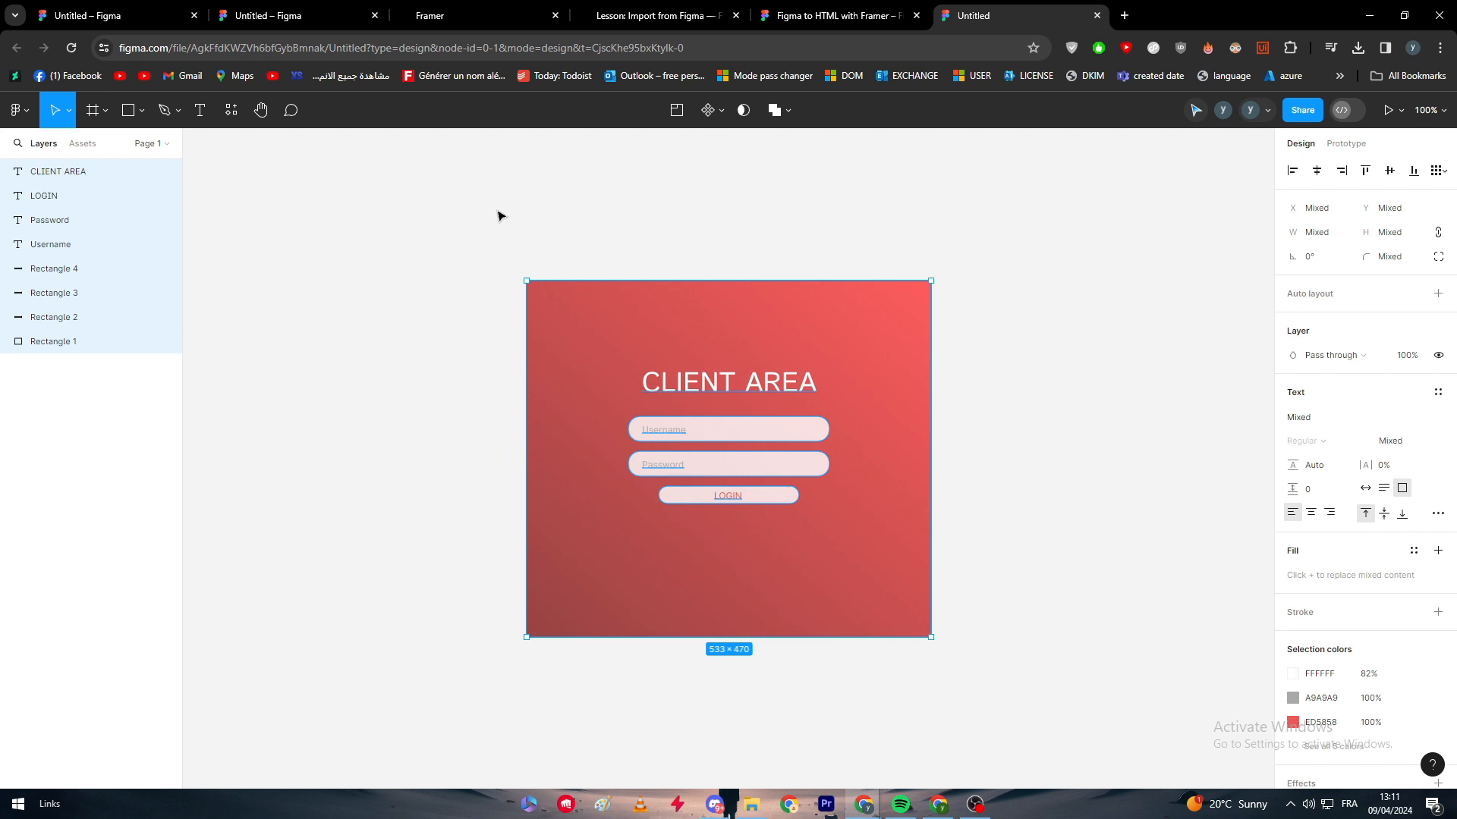
{"action": "left_click", "coordinate": [21, 121]}
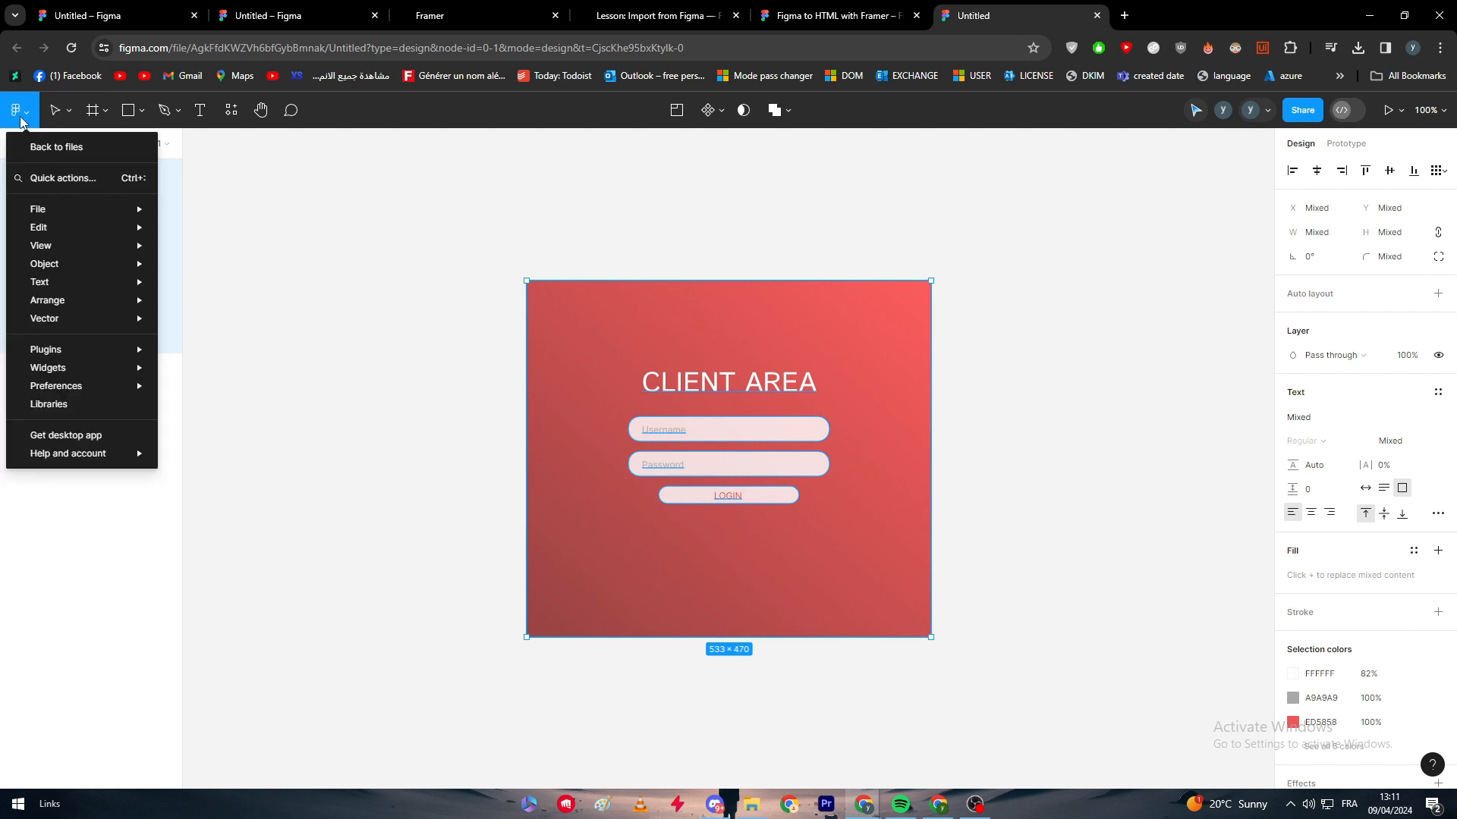
{"action": "mouse_move", "coordinate": [120, 359]}
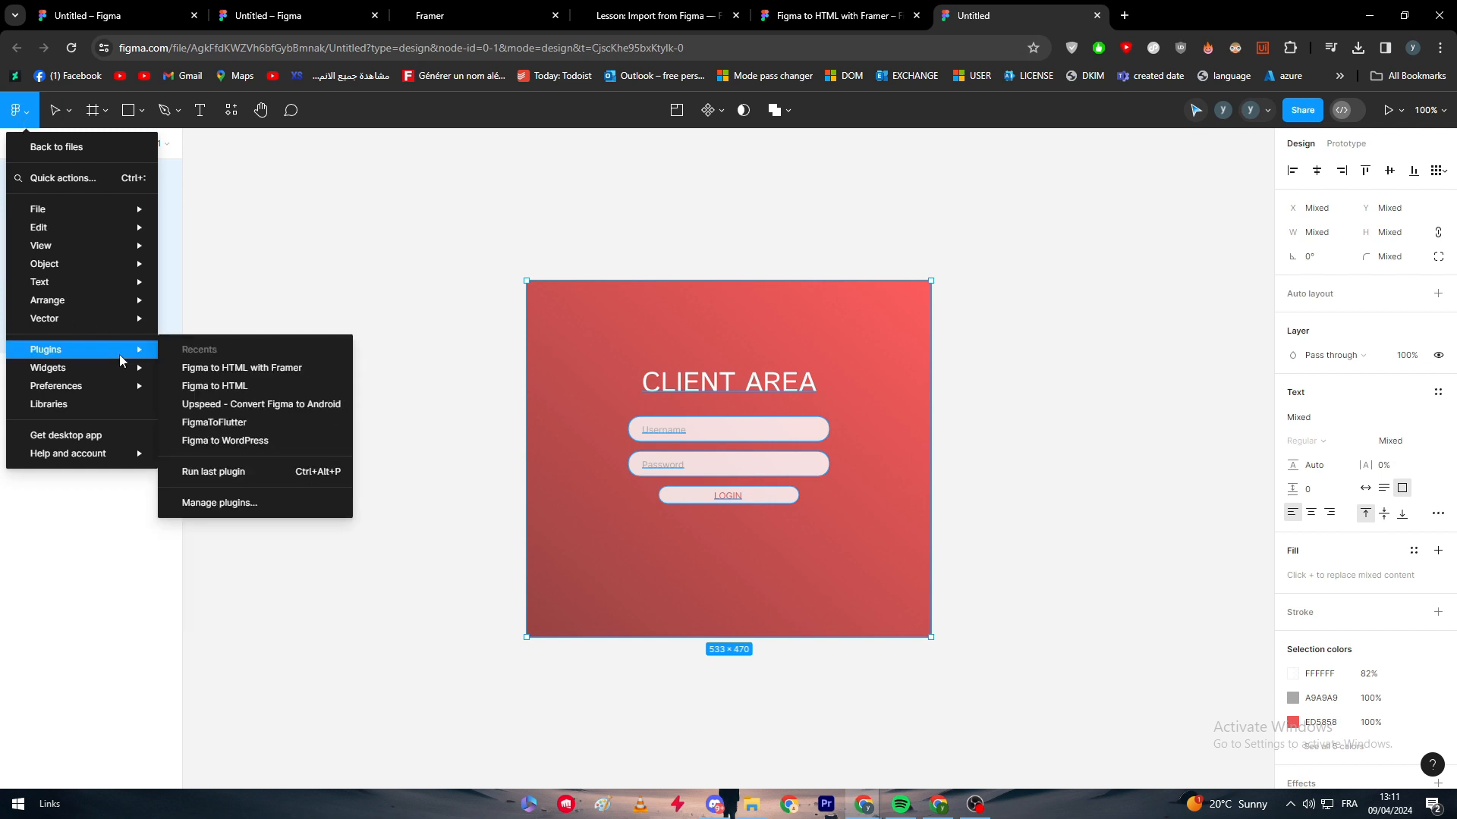
{"action": "left_click", "coordinate": [250, 368]}
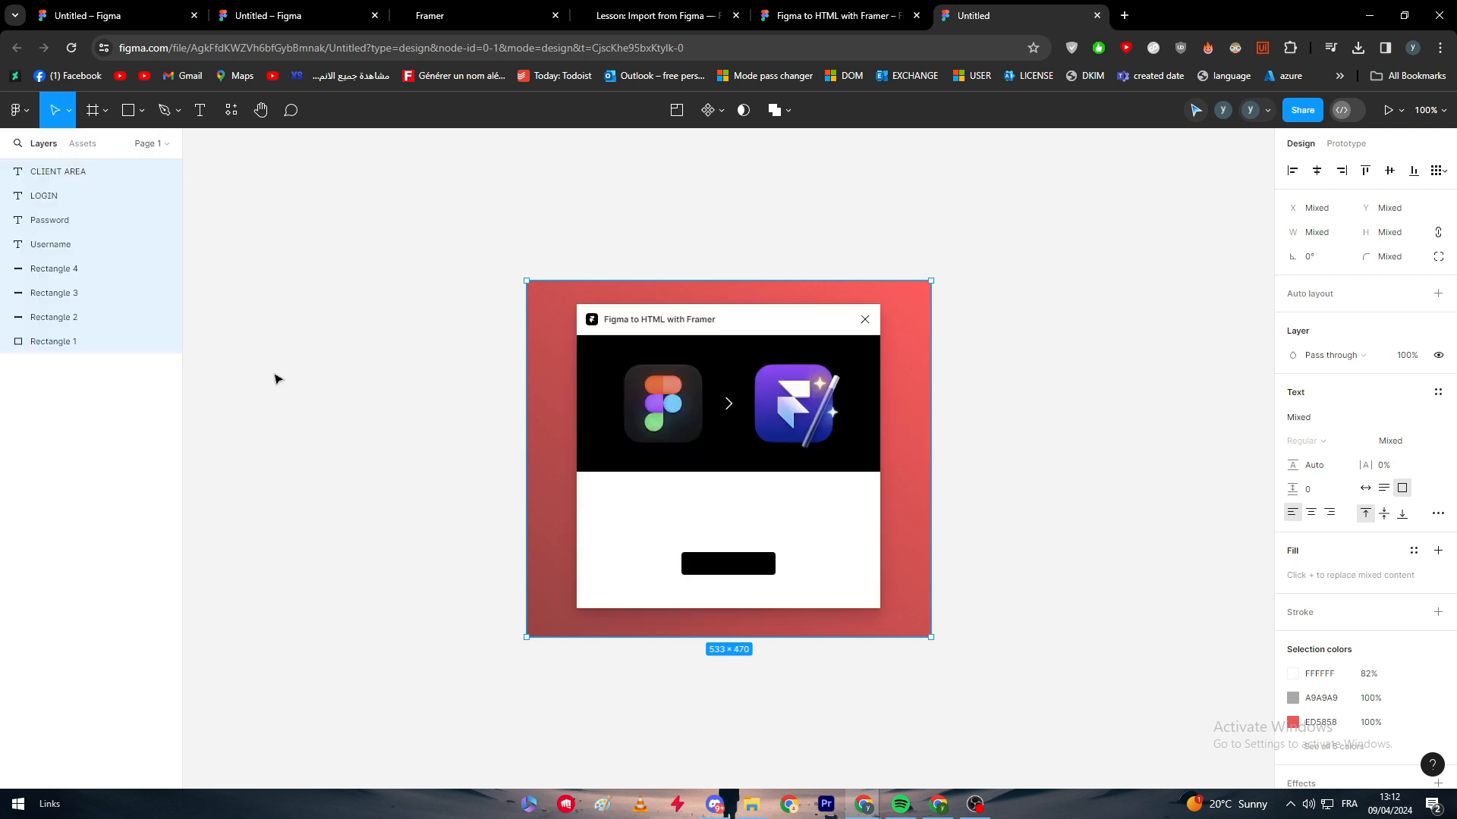
{"action": "left_click", "coordinate": [724, 569]}
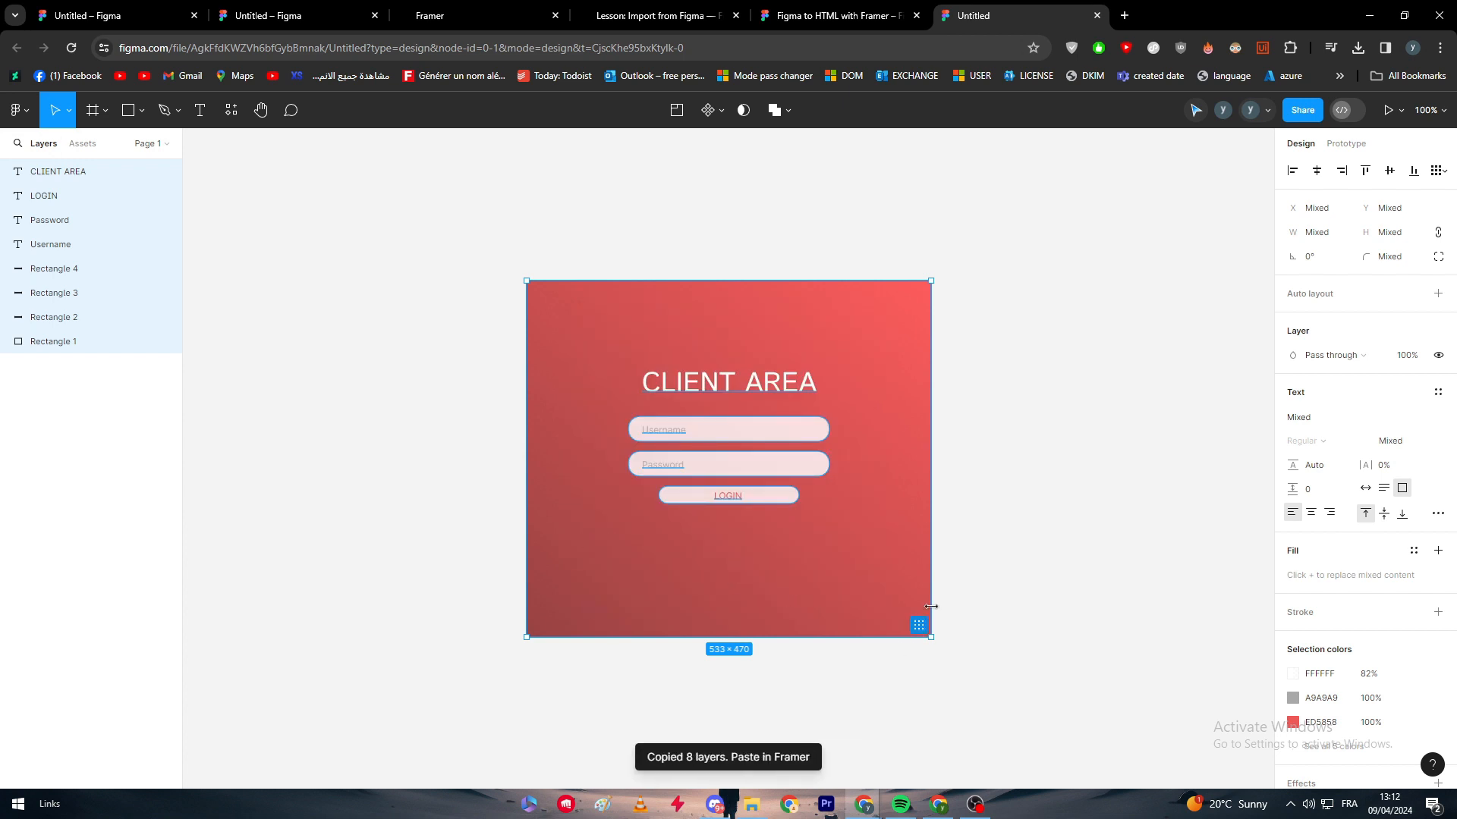
- Switch to Framer, create a new project, and review the Import from Figma lesson's instruction about opening a project
{"action": "left_click", "coordinate": [508, 18]}
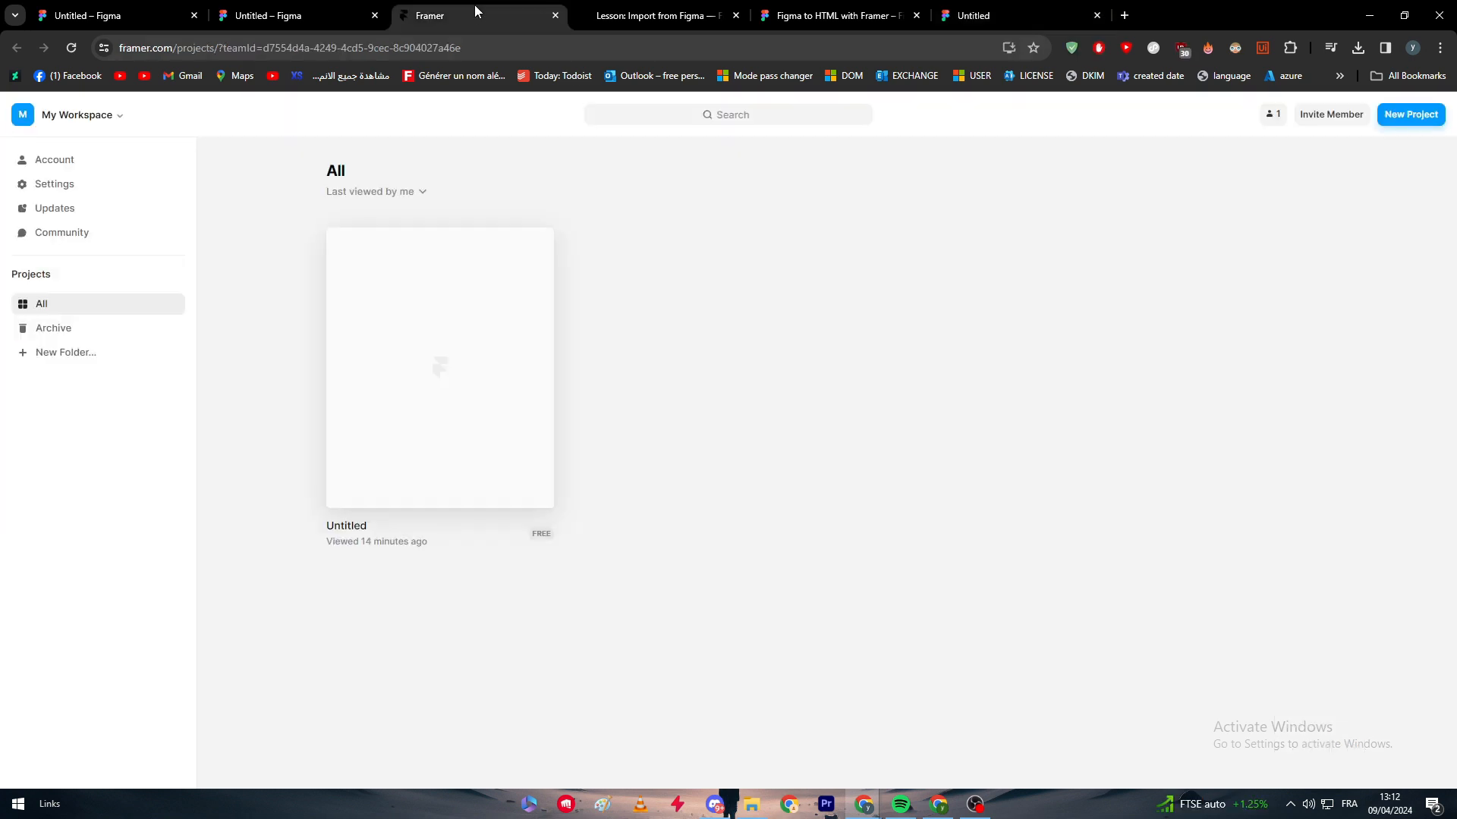
{"action": "left_click", "coordinate": [1413, 116]}
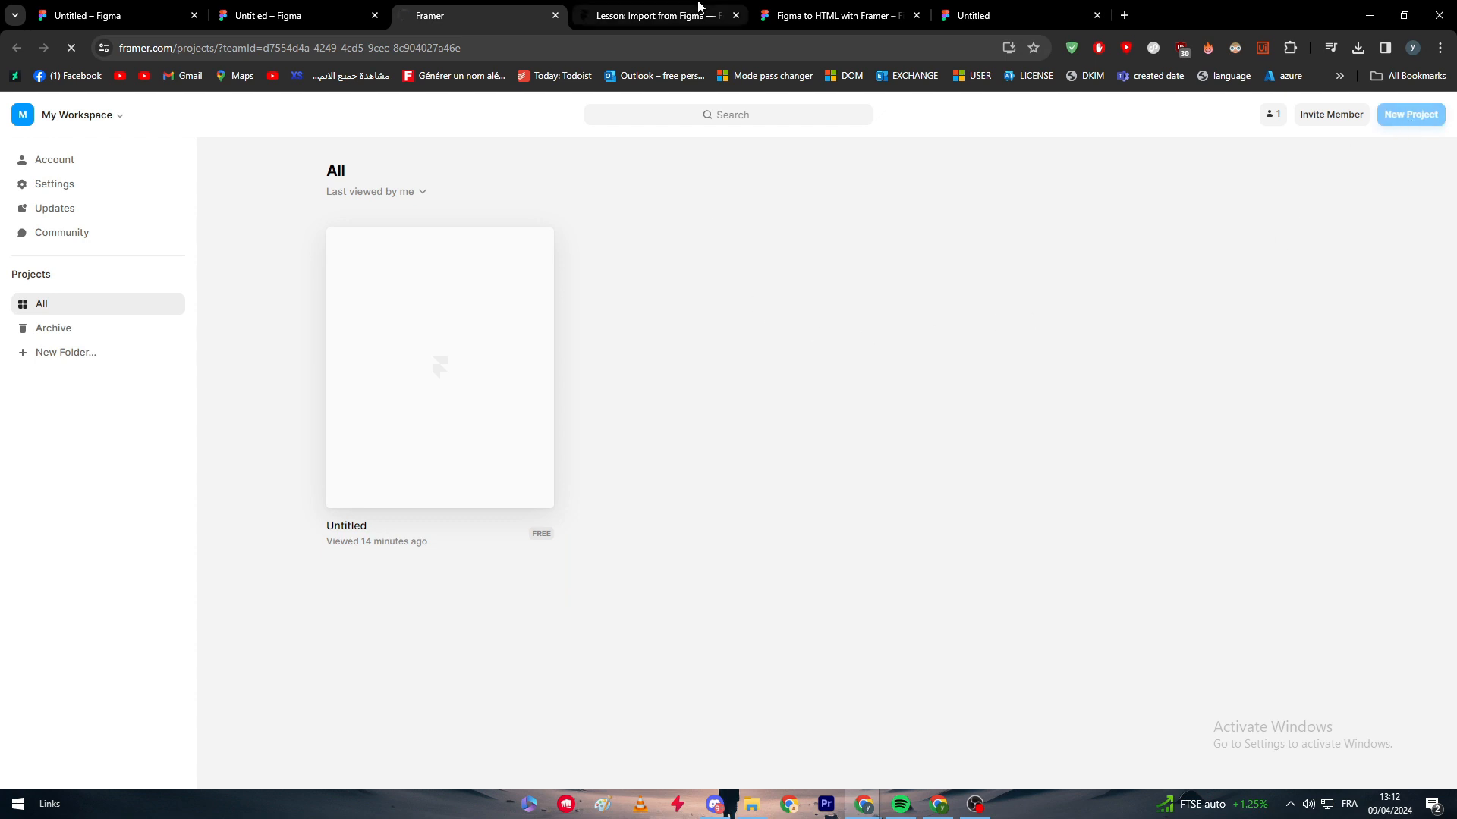
{"action": "left_click", "coordinate": [660, 15]}
{"action": "left_click_drag", "start_coordinate": [489, 441], "coordinate": [641, 440]}
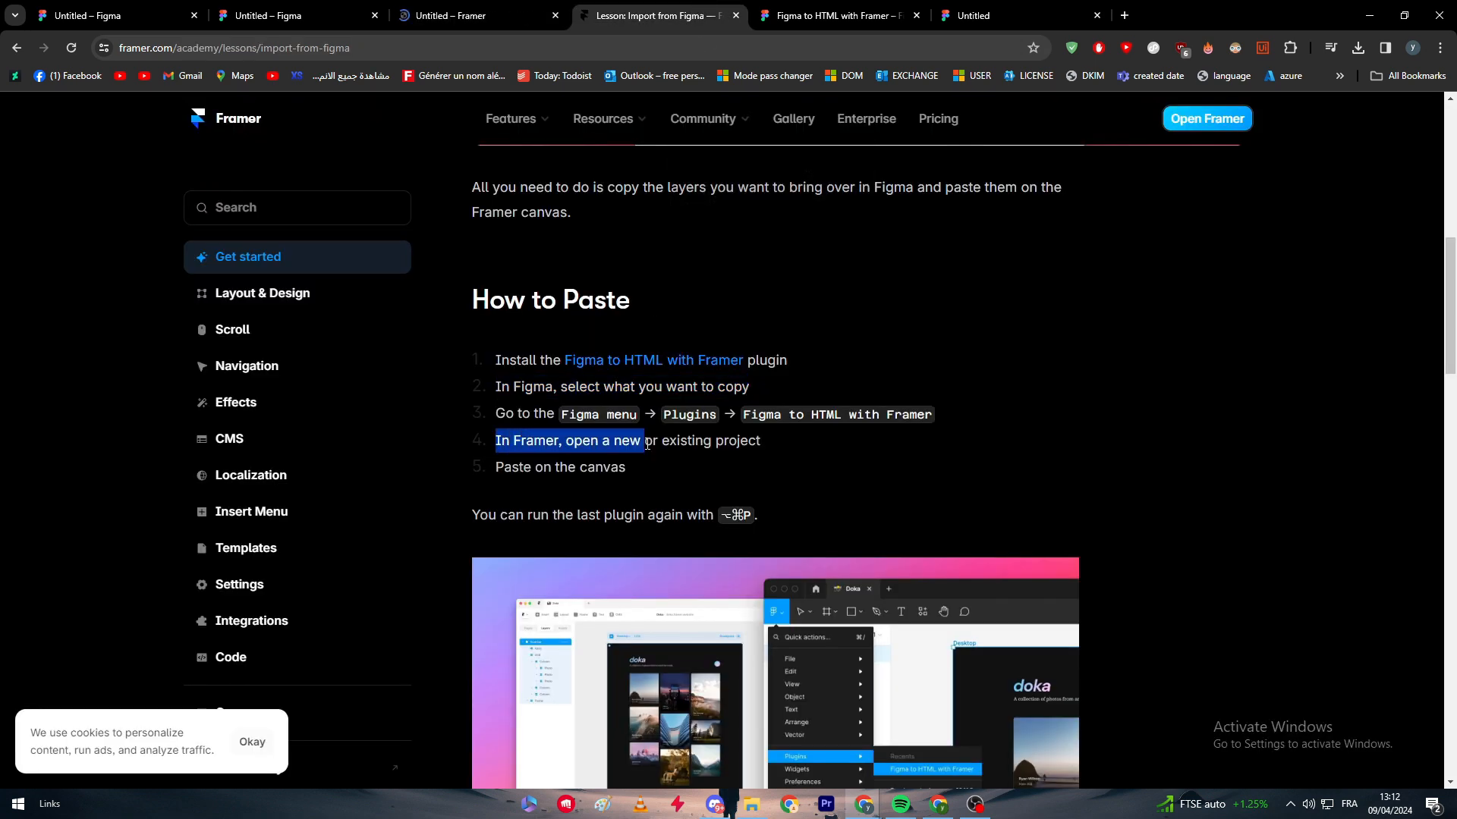
{"action": "left_click", "coordinate": [713, 457]}
- Paste the copied login form layers onto the new Framer project's canvas and dismiss the Importing from Figma introduction
{"action": "left_click", "coordinate": [470, 16]}
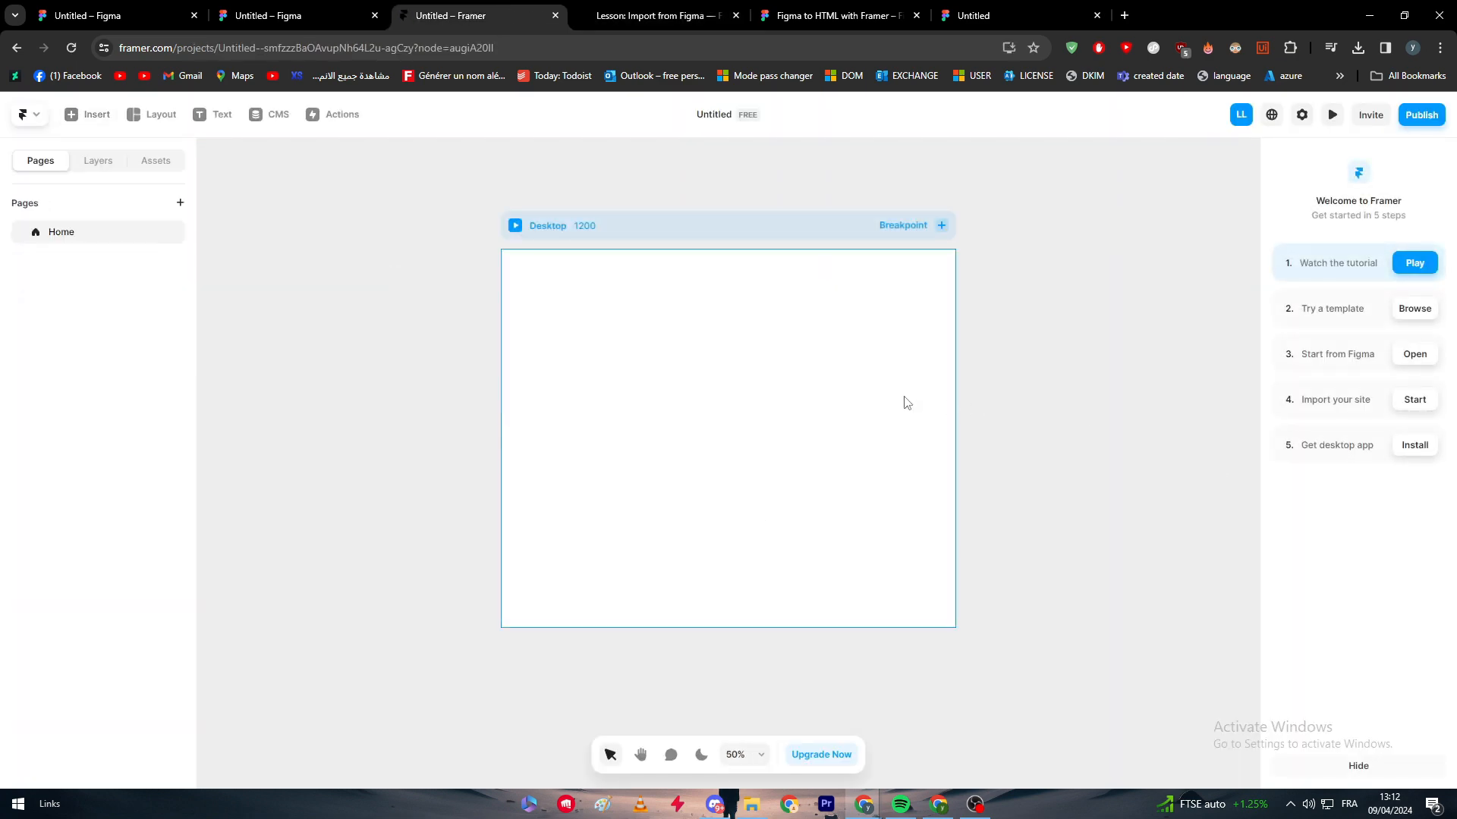
{"action": "key", "text": "ctrl+v"}
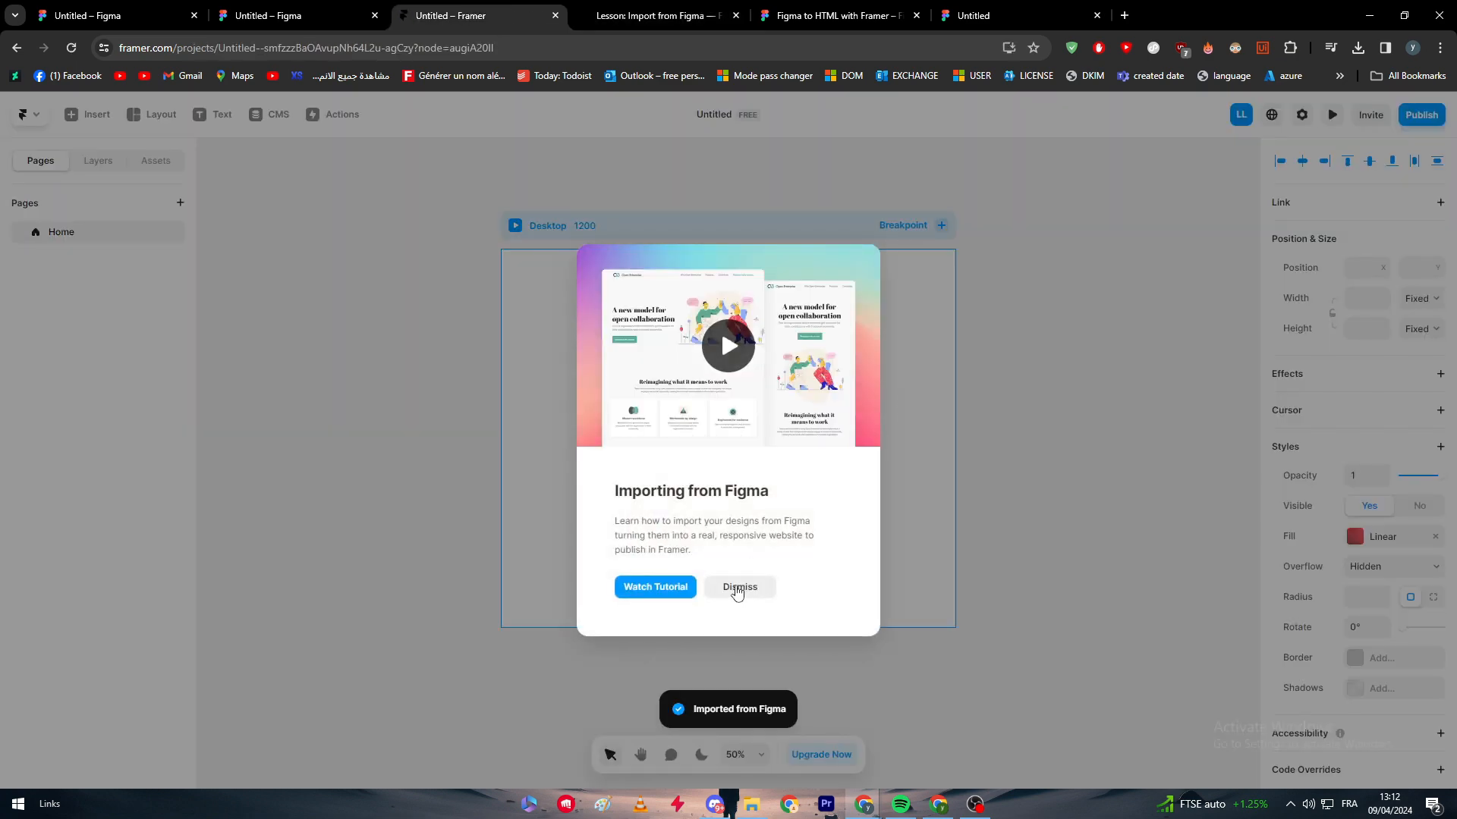
{"action": "left_click", "coordinate": [740, 588]}
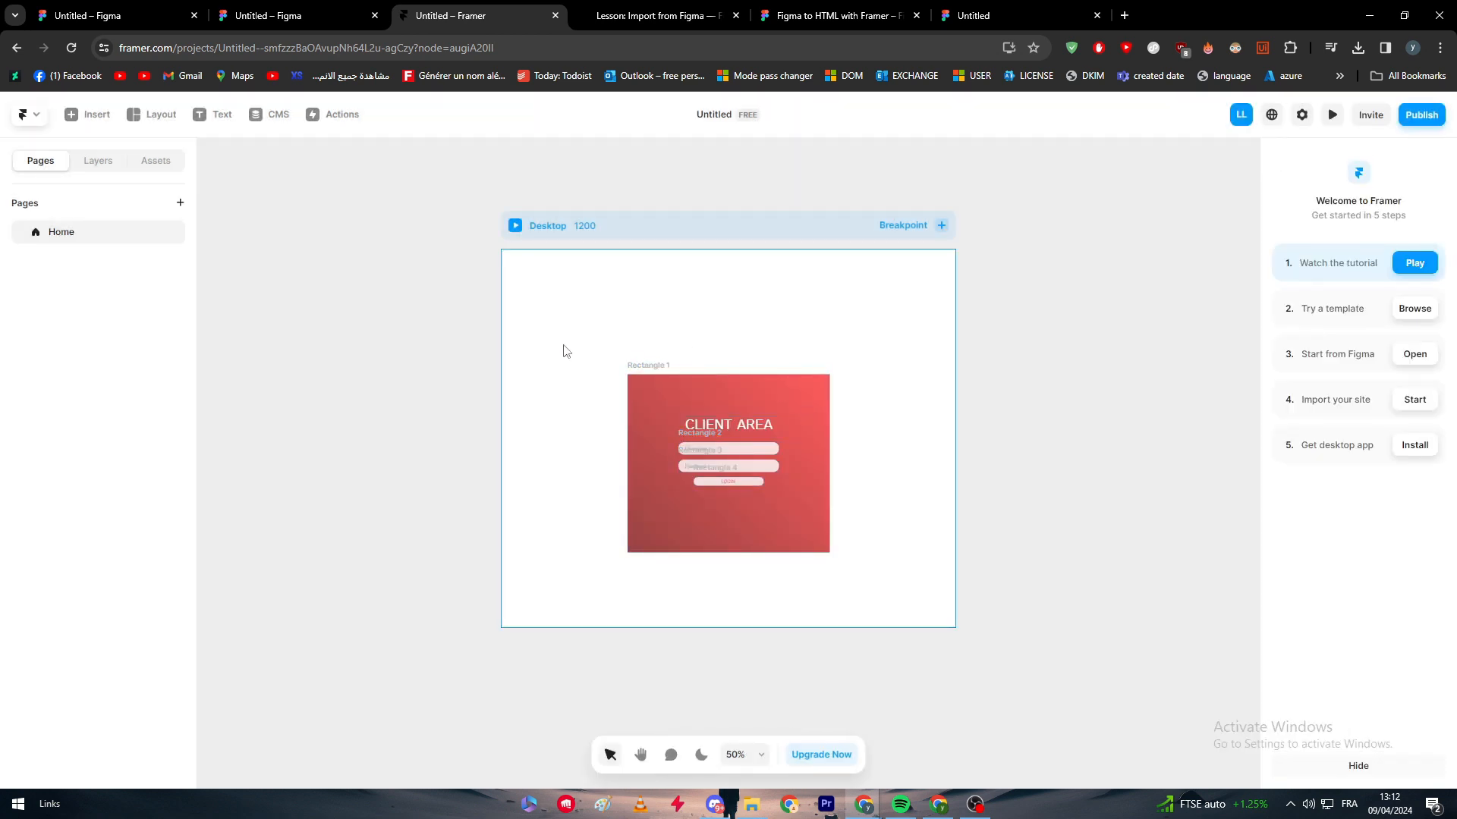
- Try deleting Rectangle 2 from the imported login form, and undo the deletion
{"action": "left_click", "coordinate": [635, 371]}
{"action": "left_click", "coordinate": [667, 377]}
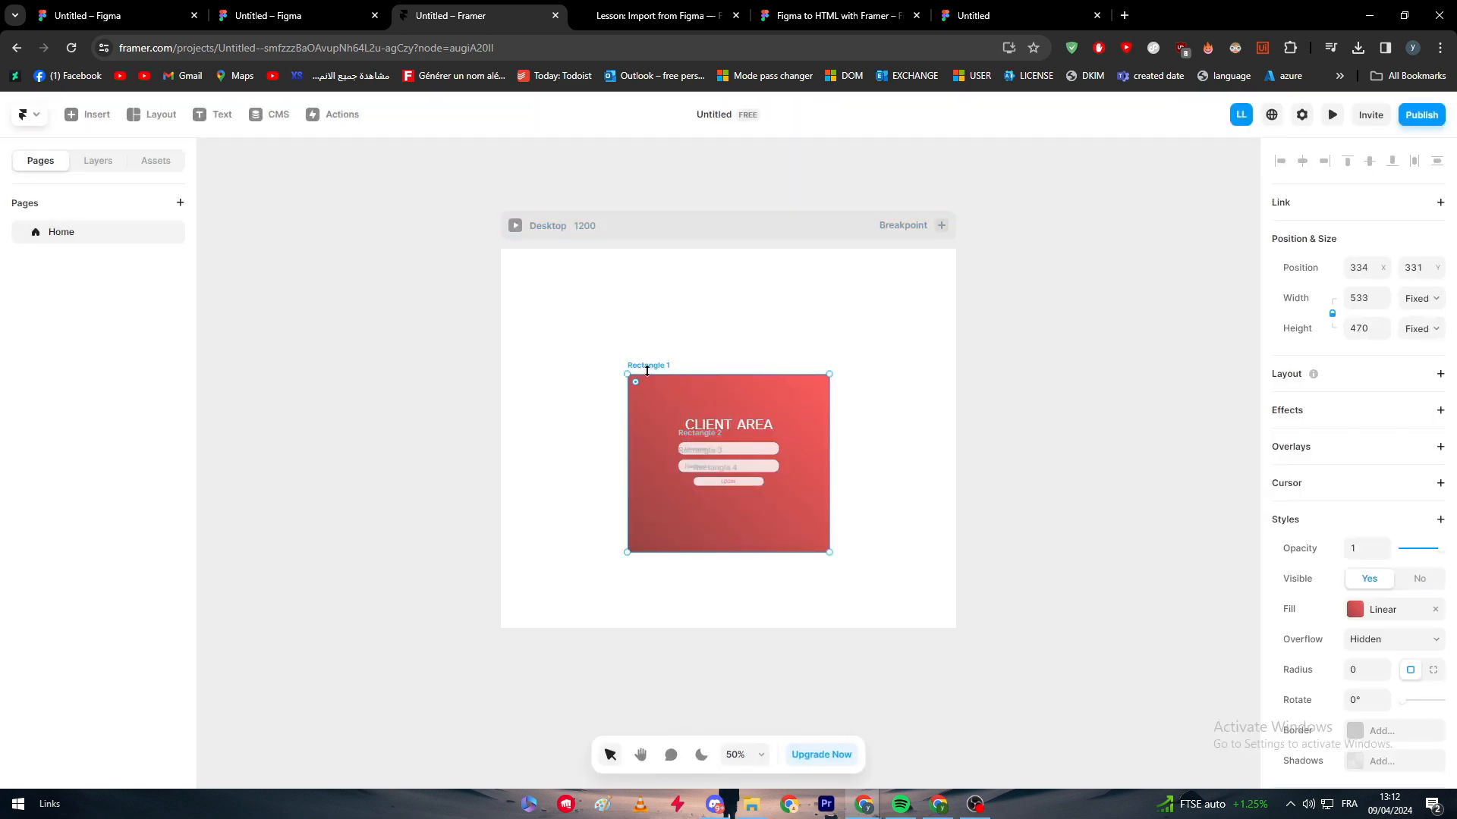
{"action": "left_click", "coordinate": [1042, 428]}
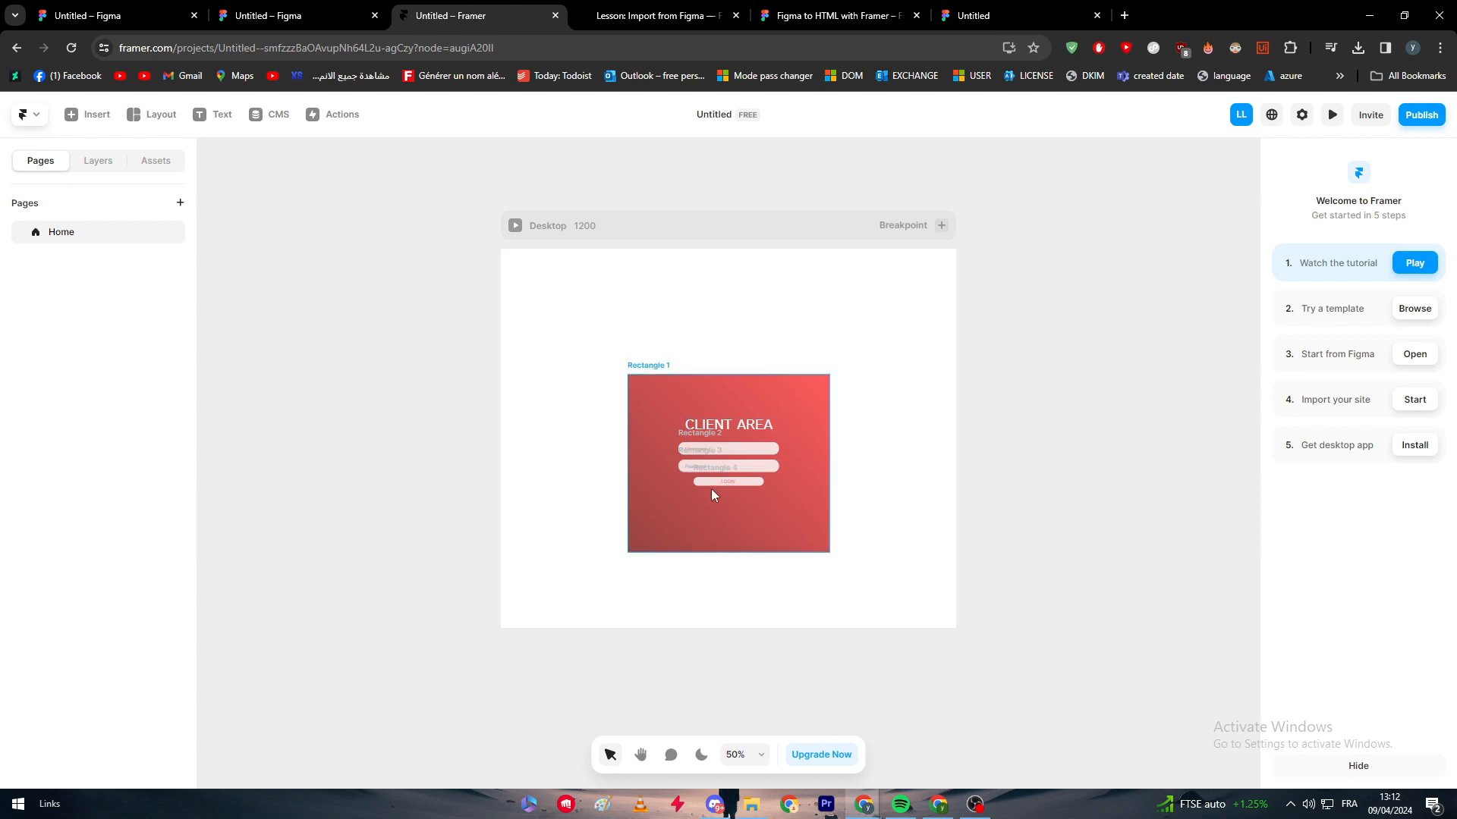
{"action": "scroll", "coordinate": [713, 492], "scroll_direction": "up", "scroll_amount": 1}
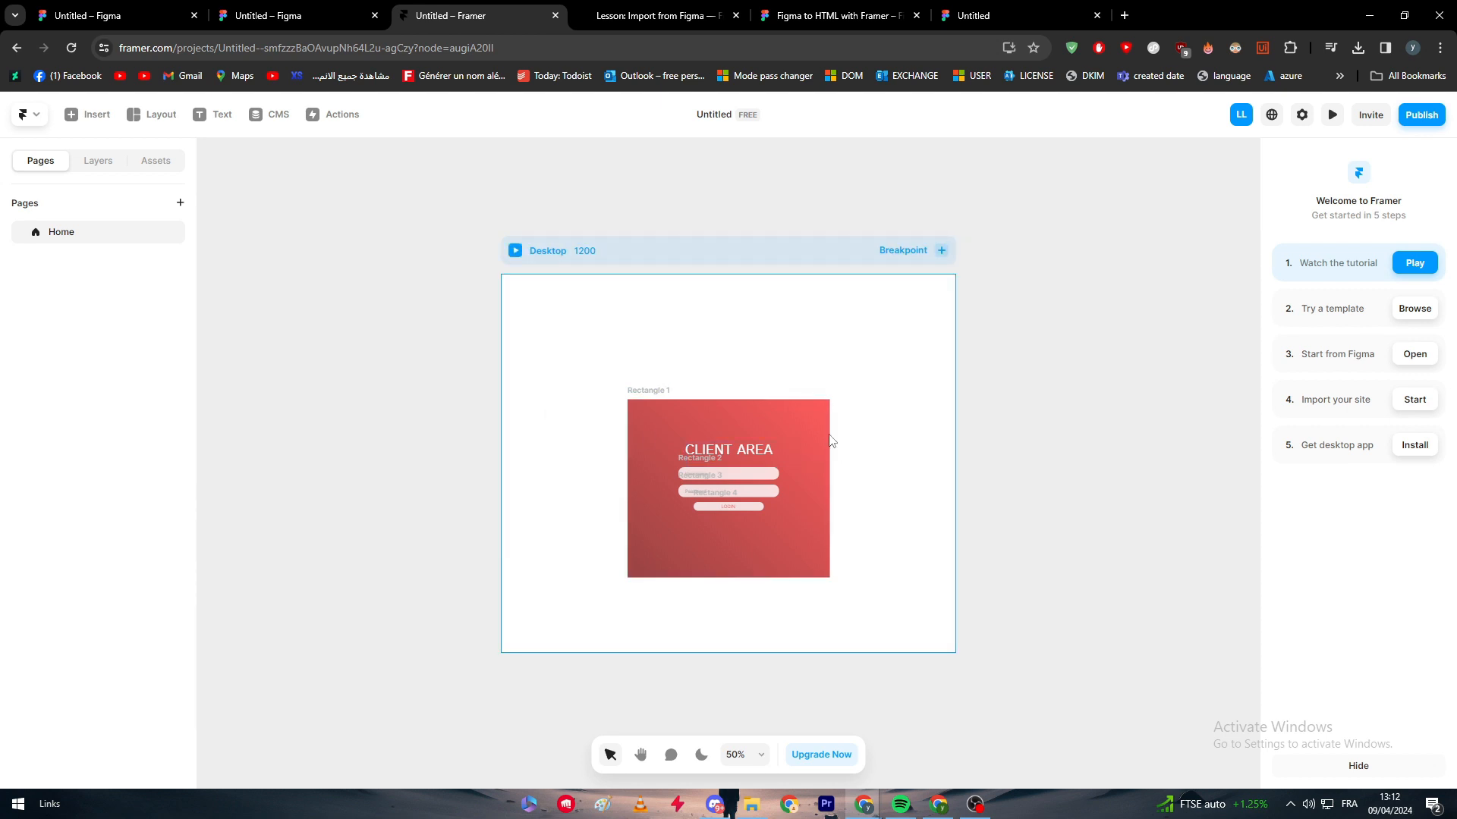
{"action": "left_click", "coordinate": [651, 391]}
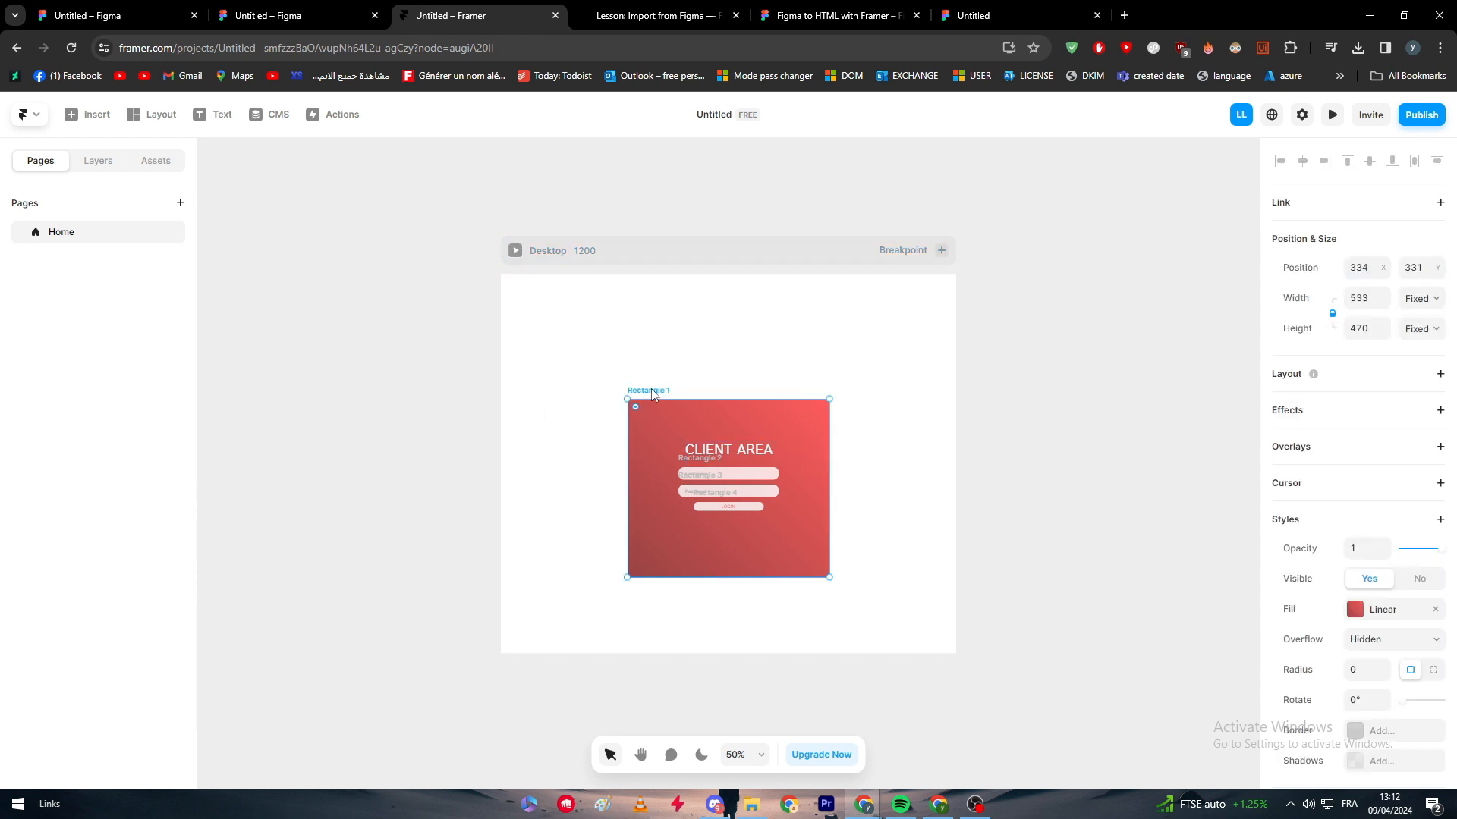
{"action": "left_click", "coordinate": [709, 465]}
{"action": "key", "text": "Delete"}
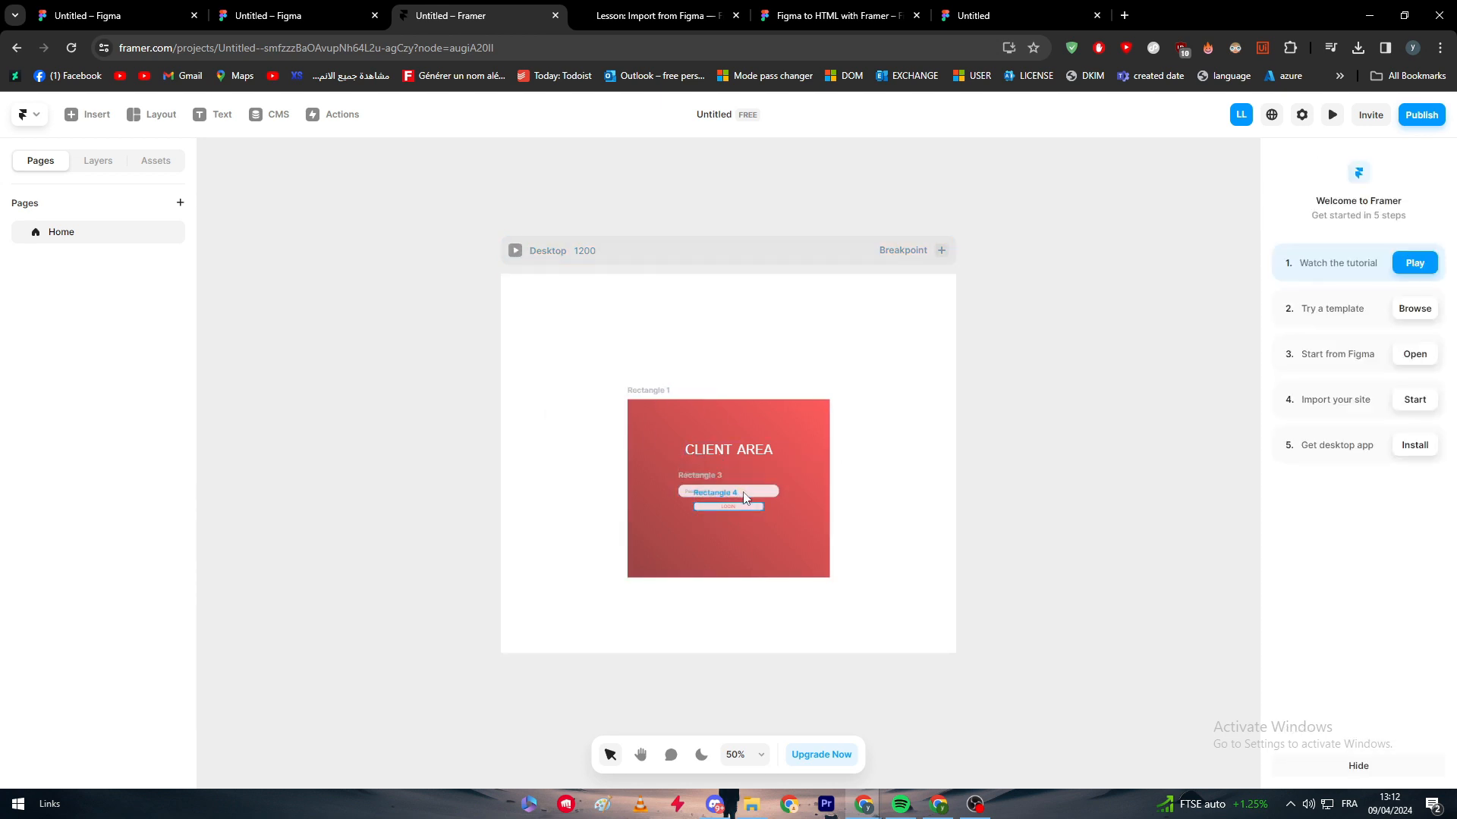
{"action": "key", "text": "ctrl+z"}
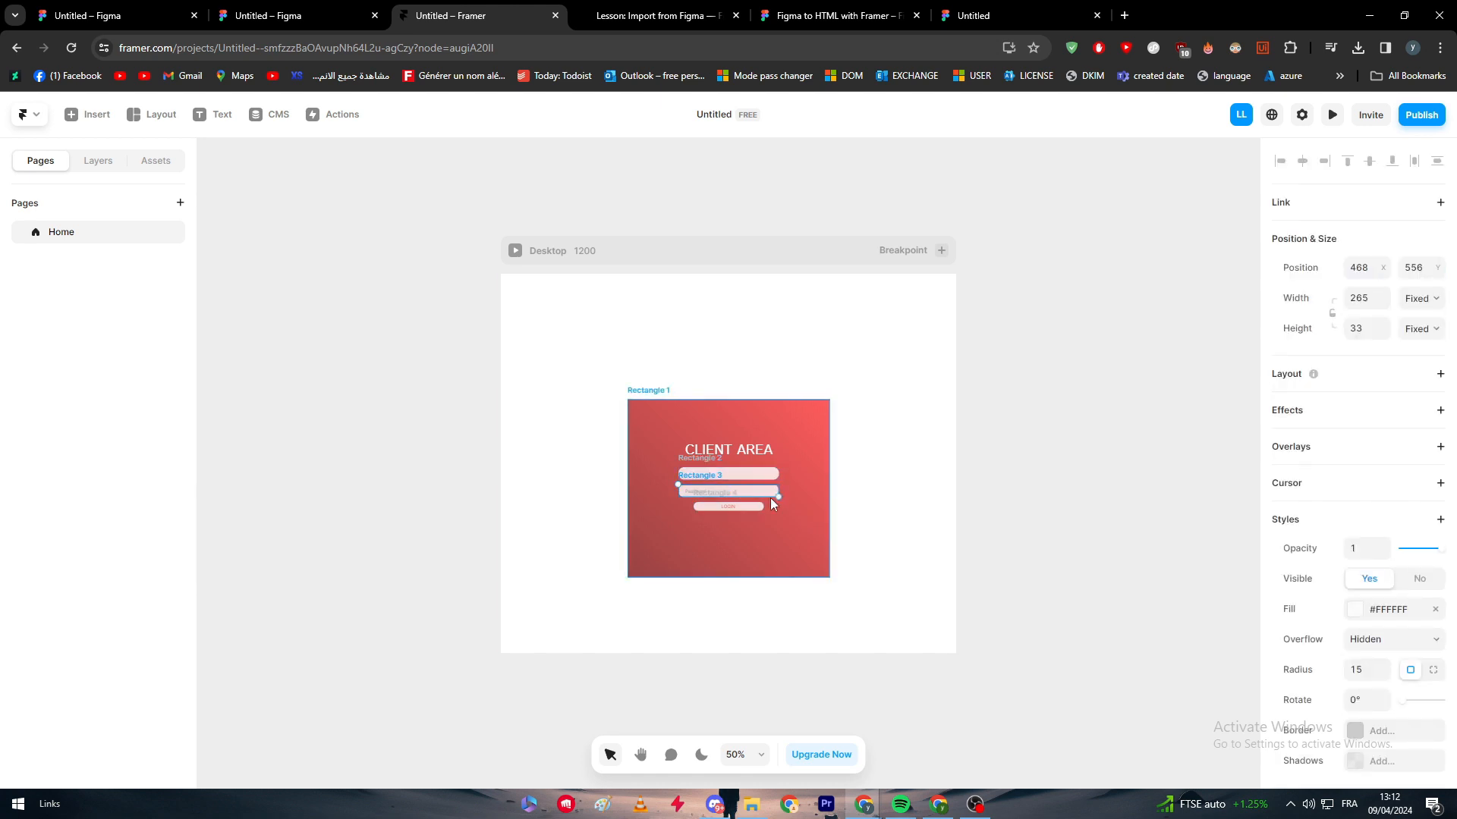
- Try moving Rectangle 4, the login button's background, out of the red form, and undo the move
{"action": "left_click", "coordinate": [761, 754]}
{"action": "left_click", "coordinate": [755, 638]}
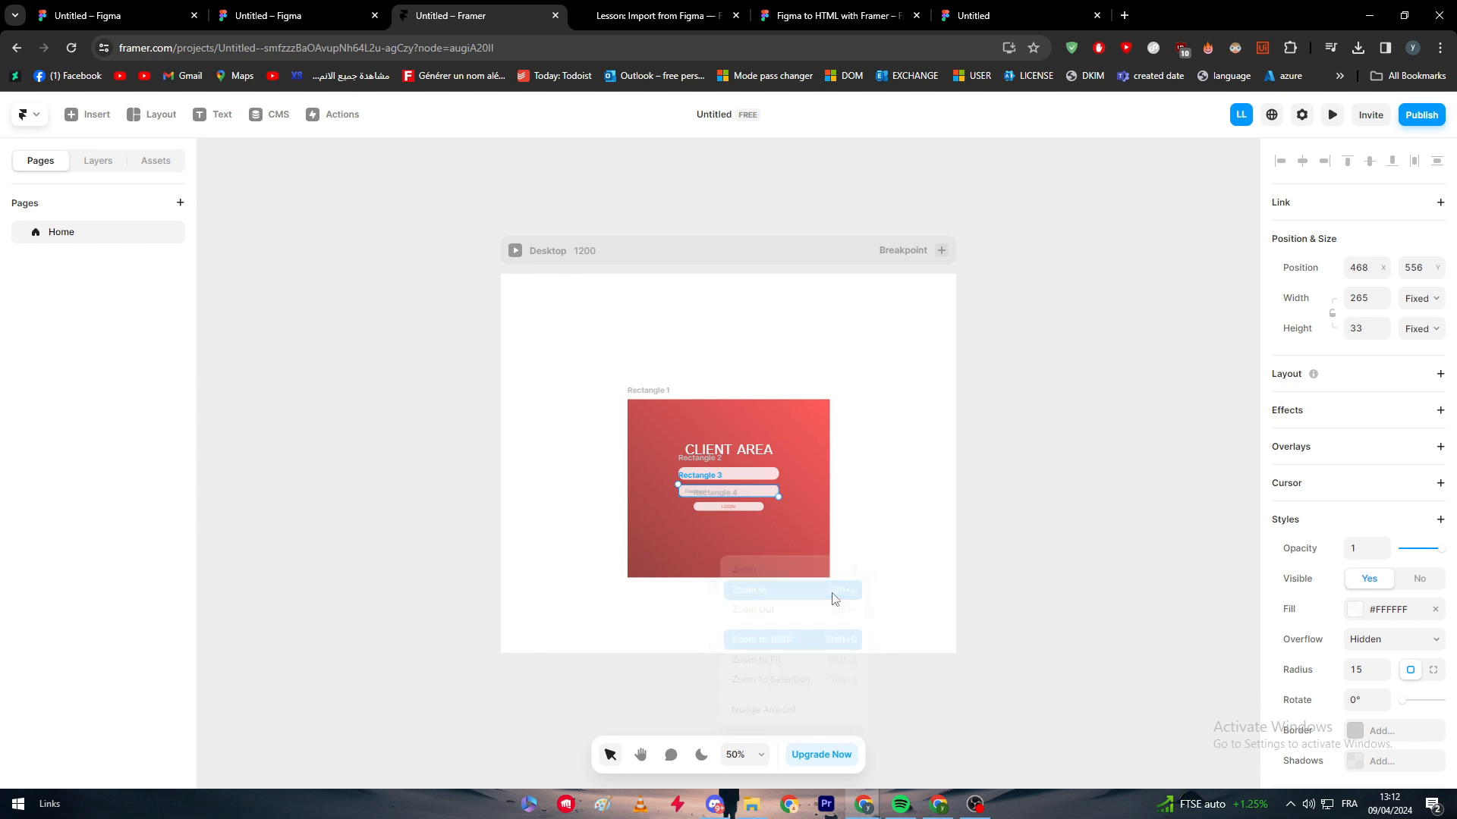
{"action": "left_click", "coordinate": [828, 548]}
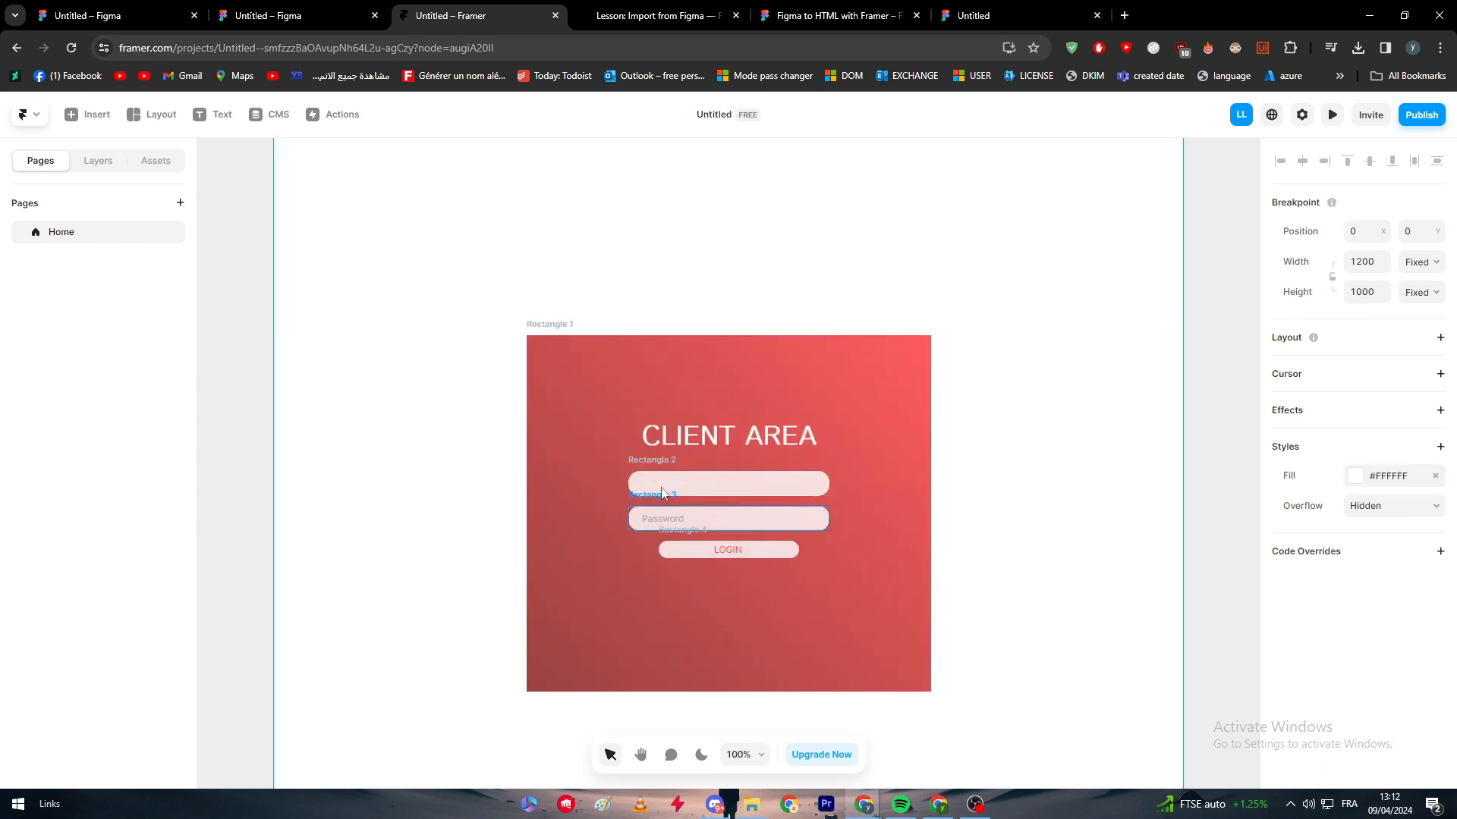
{"action": "left_click", "coordinate": [698, 533]}
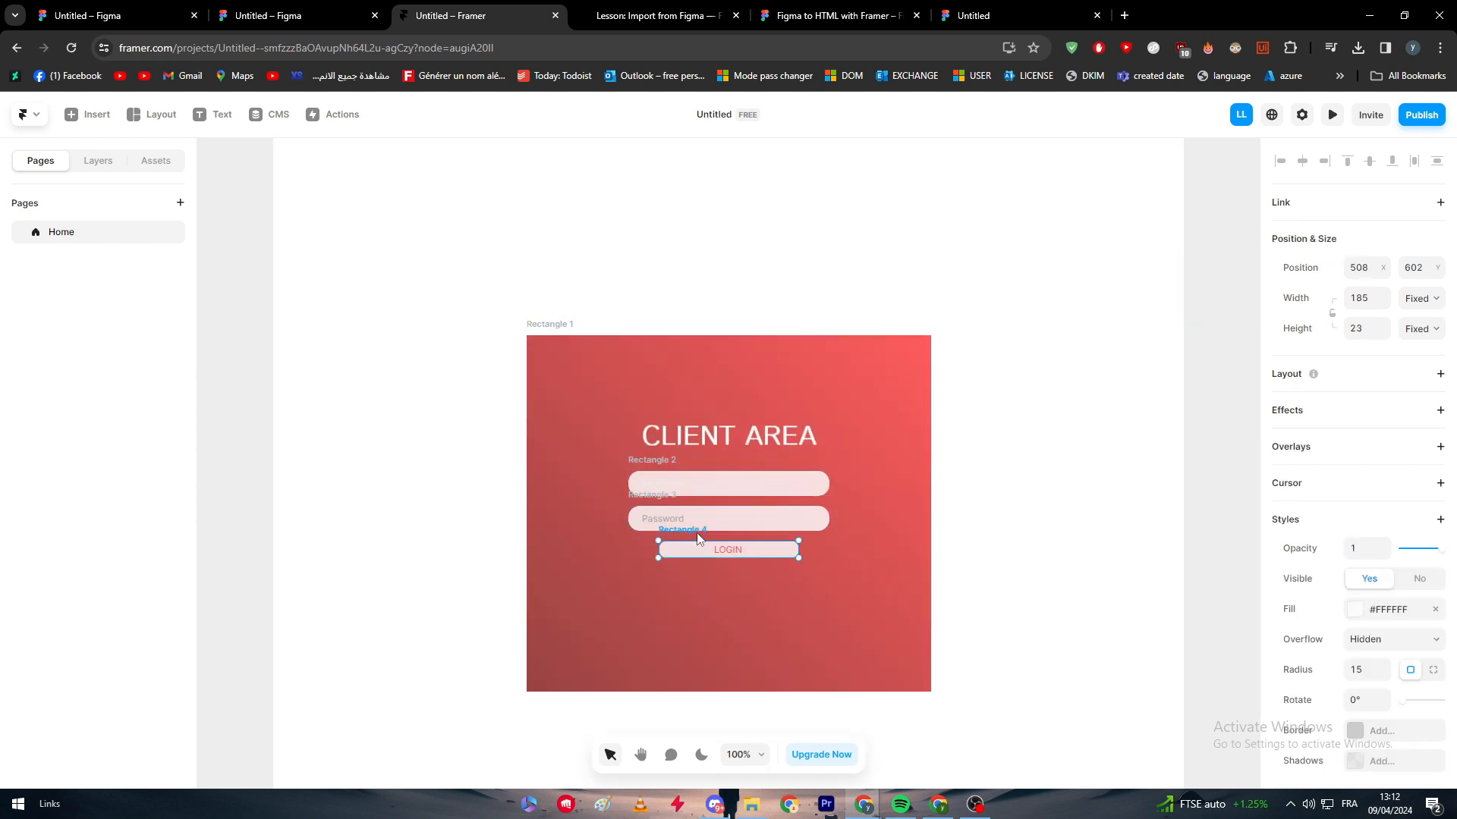
{"action": "left_click", "coordinate": [678, 486]}
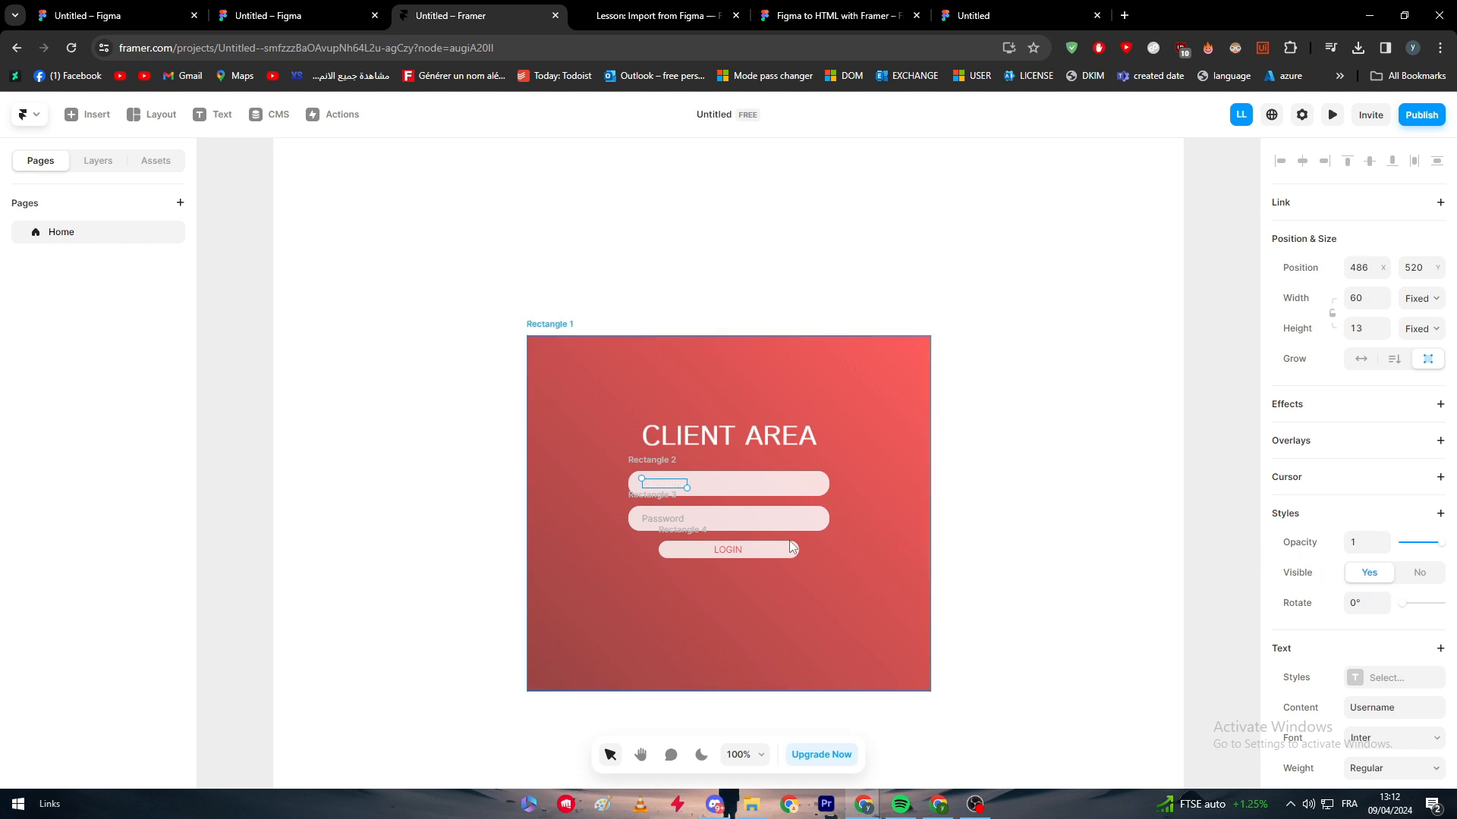
{"action": "left_click", "coordinate": [687, 536]}
{"action": "left_click_drag", "start_coordinate": [692, 529], "coordinate": [1186, 522]}
{"action": "key", "text": "ctrl+z"}
{"action": "left_click", "coordinate": [944, 508]}
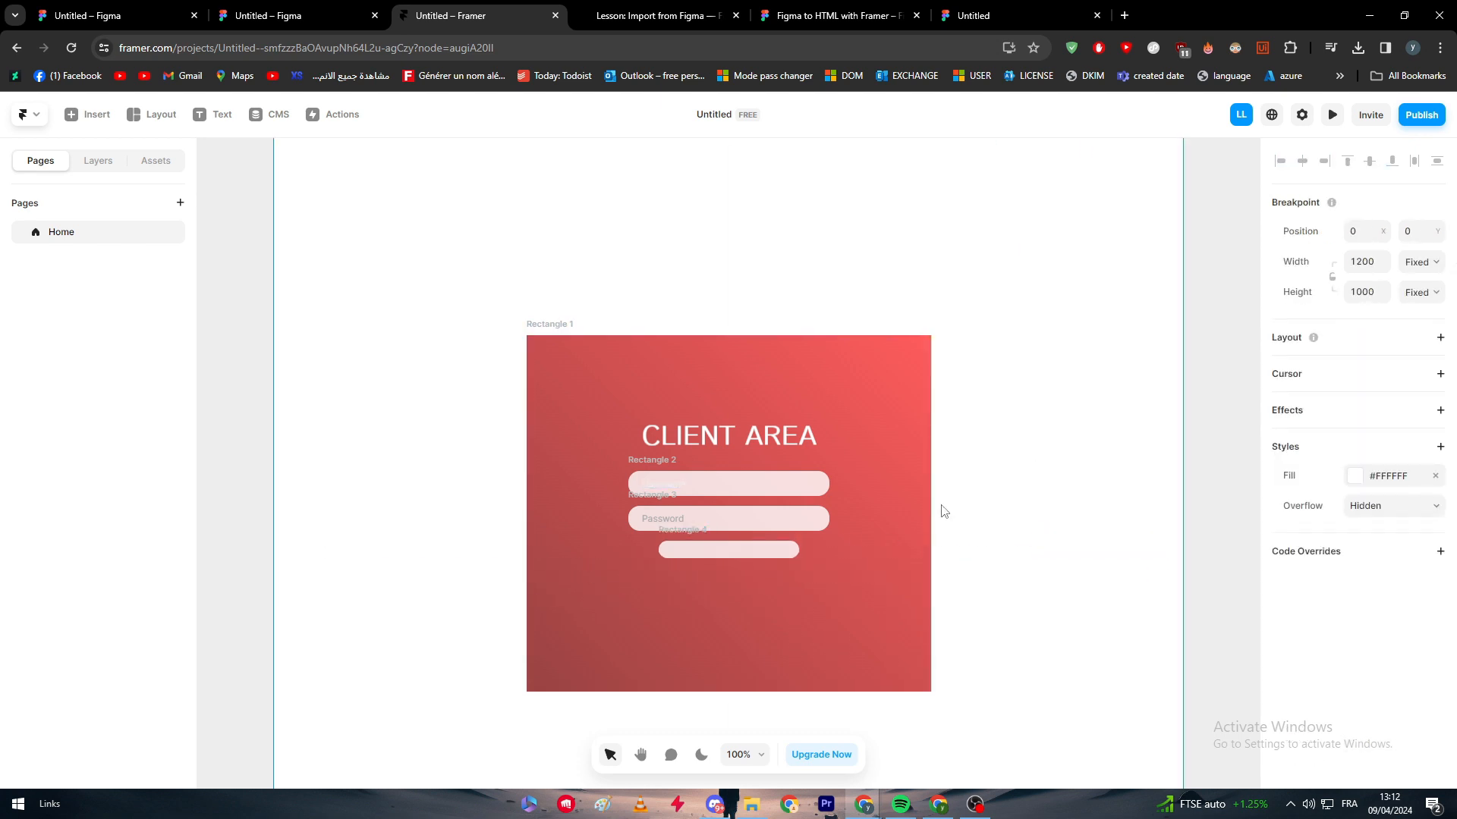
- Place the LOGIN text on Rectangle 4 and the Username text inside Rectangle 2, nesting it in that field
{"action": "left_click", "coordinate": [731, 551]}
{"action": "mouse_move", "coordinate": [742, 558]}
{"action": "left_mouse_down"}
{"action": "mouse_move", "coordinate": [722, 553]}
{"action": "mouse_move", "coordinate": [738, 553]}
{"action": "left_mouse_up"}
{"action": "left_click", "coordinate": [1244, 426]}
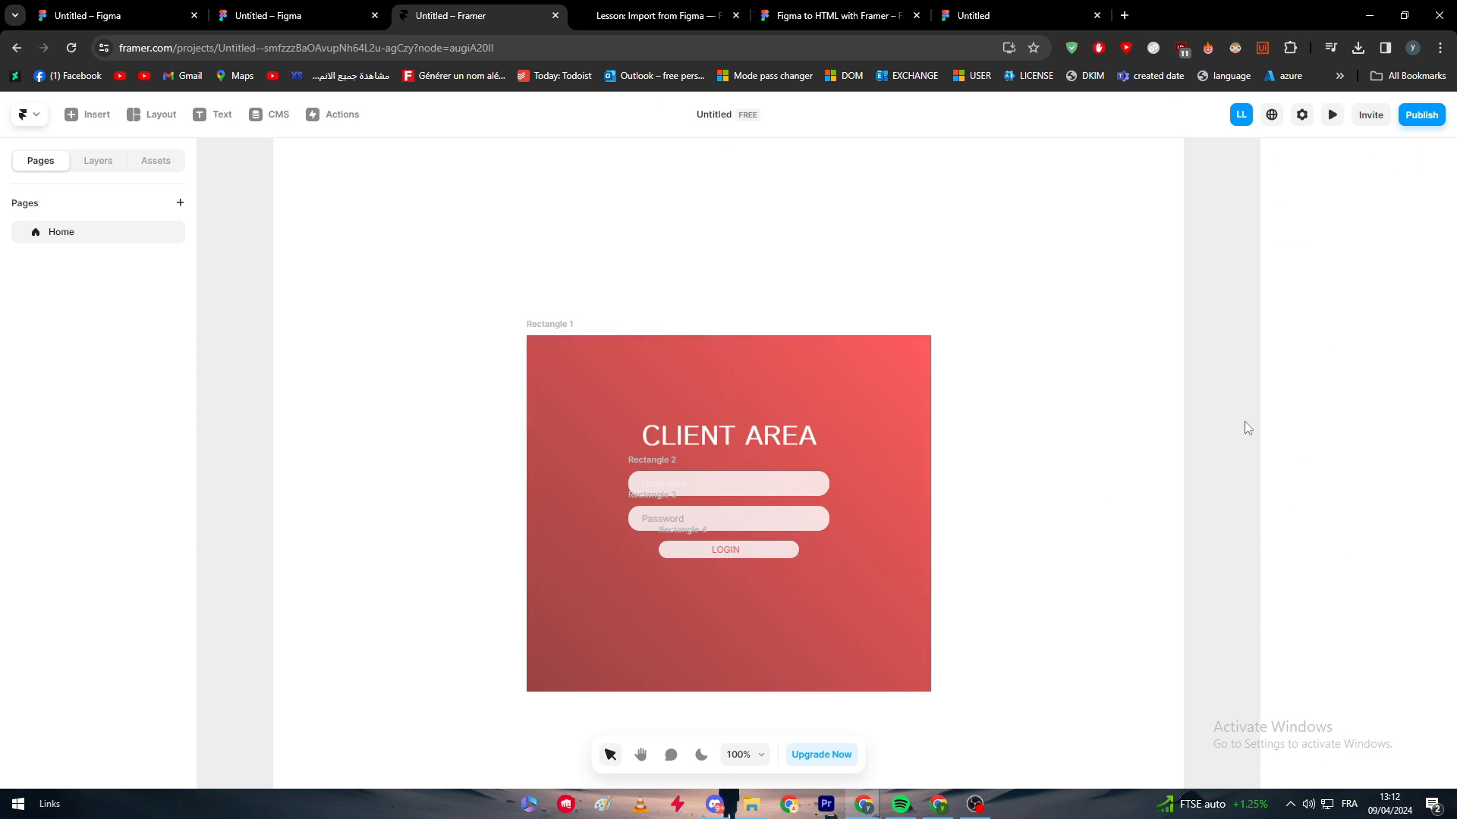
{"action": "left_click", "coordinate": [670, 521]}
{"action": "left_click", "coordinate": [675, 510]}
{"action": "left_click_drag", "start_coordinate": [665, 487], "coordinate": [662, 484]}
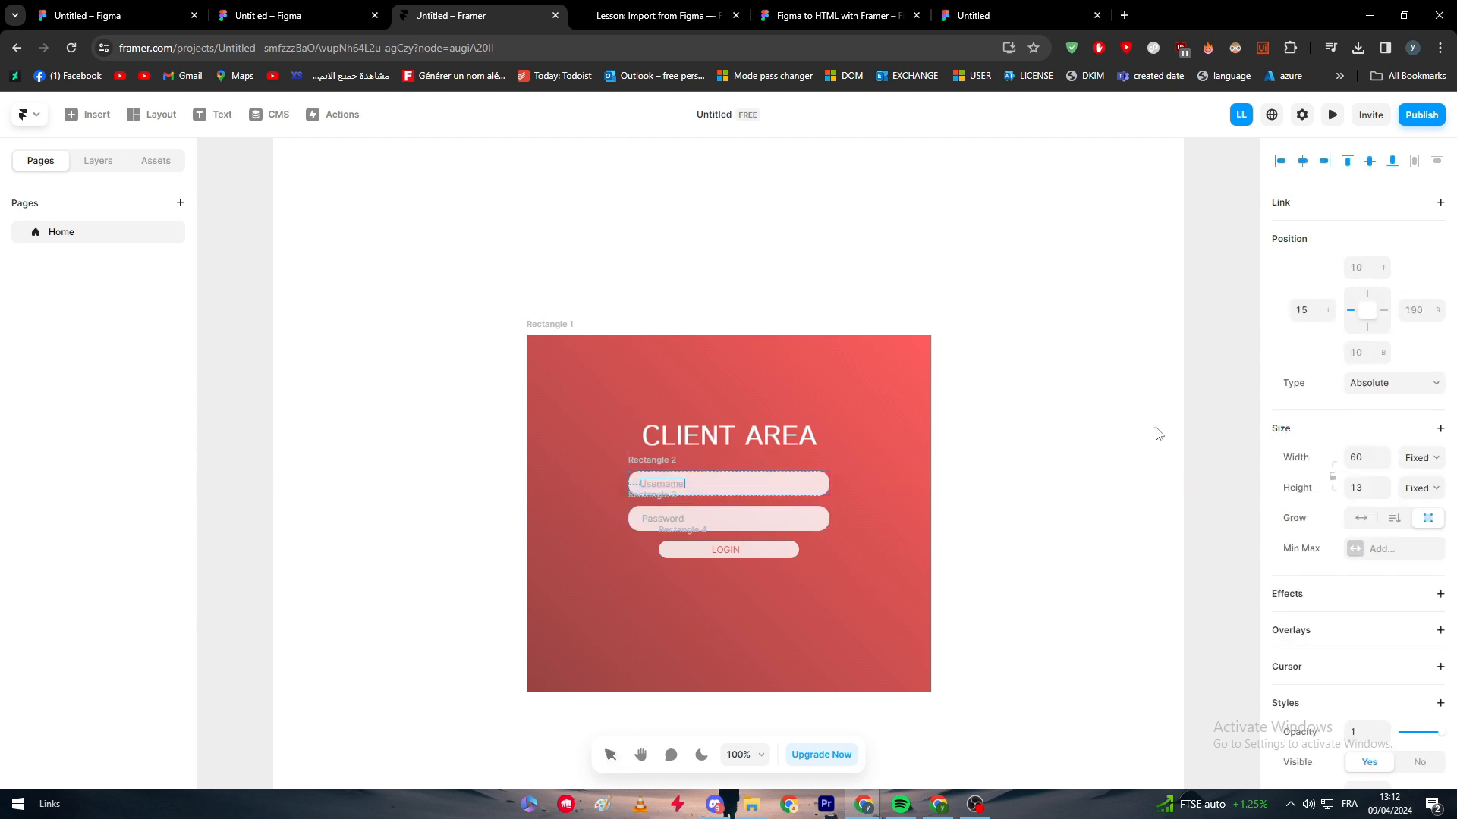
{"action": "left_click", "coordinate": [1066, 420]}
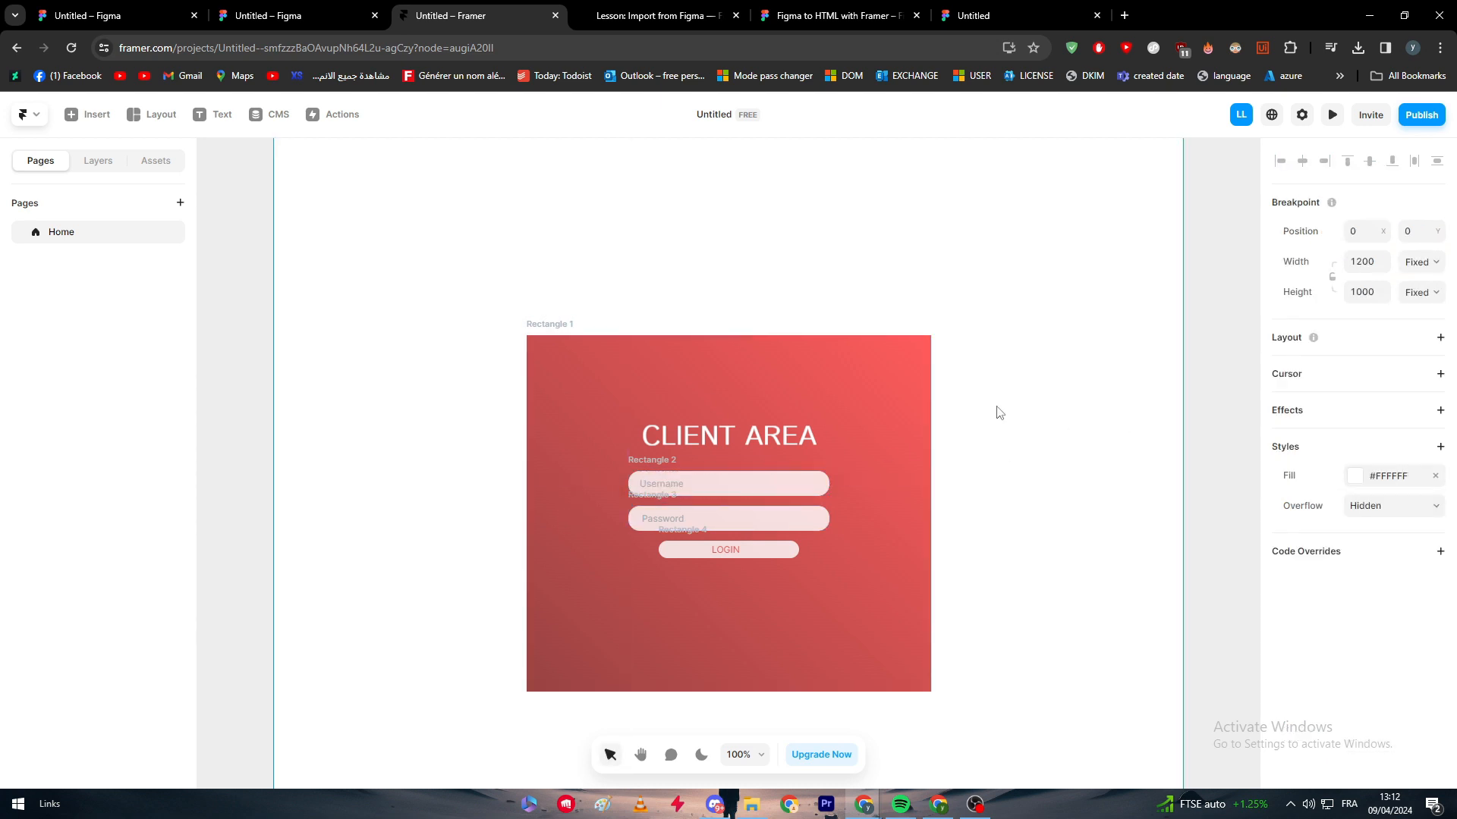
- Check that the red background, heading, input fields and login button of the imported form can be selected individually
{"action": "left_click", "coordinate": [544, 333]}
{"action": "left_click", "coordinate": [341, 322]}
{"action": "left_click", "coordinate": [657, 508]}
{"action": "left_click", "coordinate": [644, 428]}
{"action": "left_click", "coordinate": [571, 348]}
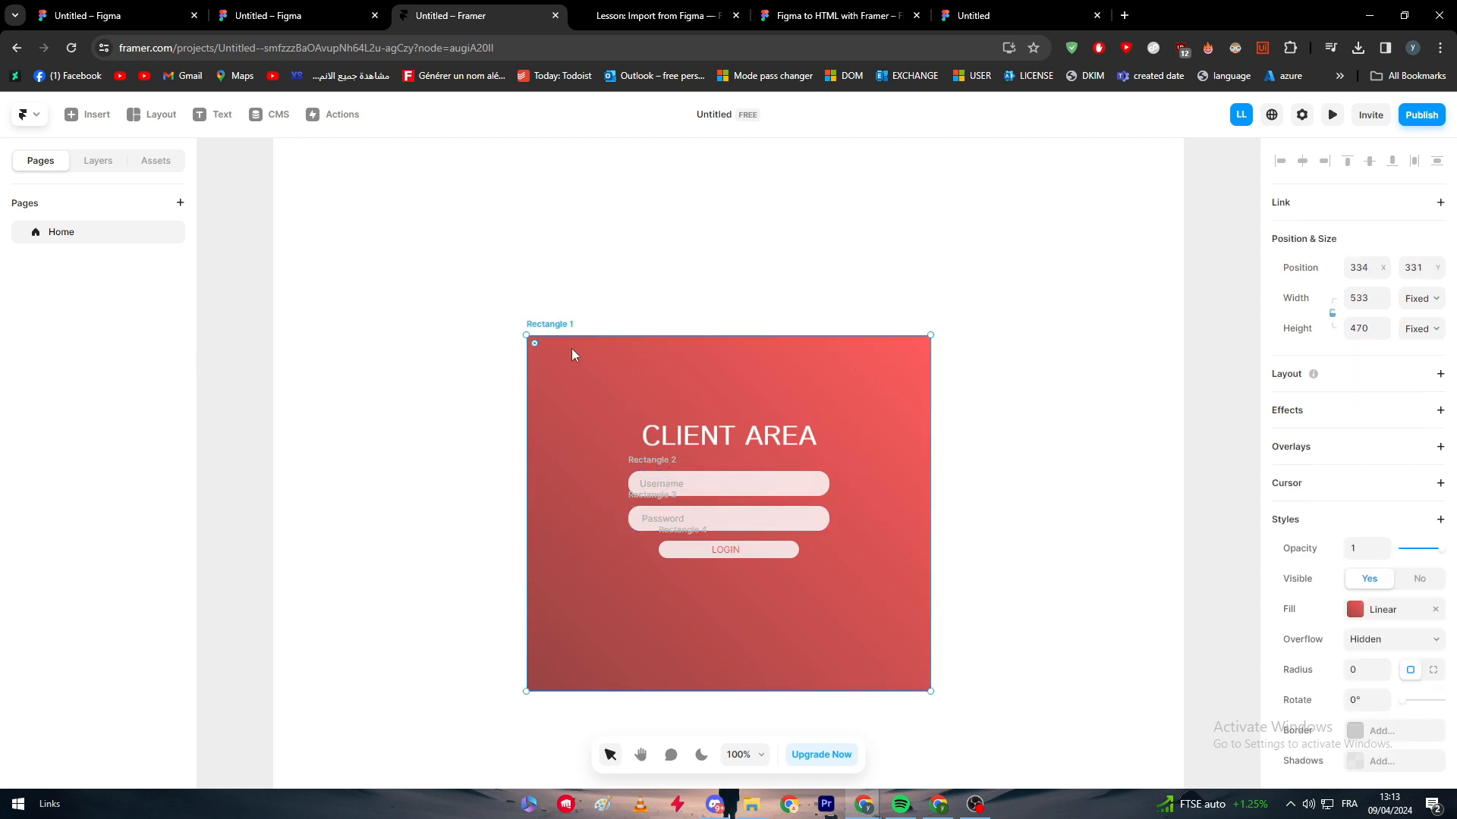
{"action": "left_click", "coordinate": [719, 547]}
{"action": "left_click", "coordinate": [1070, 507]}
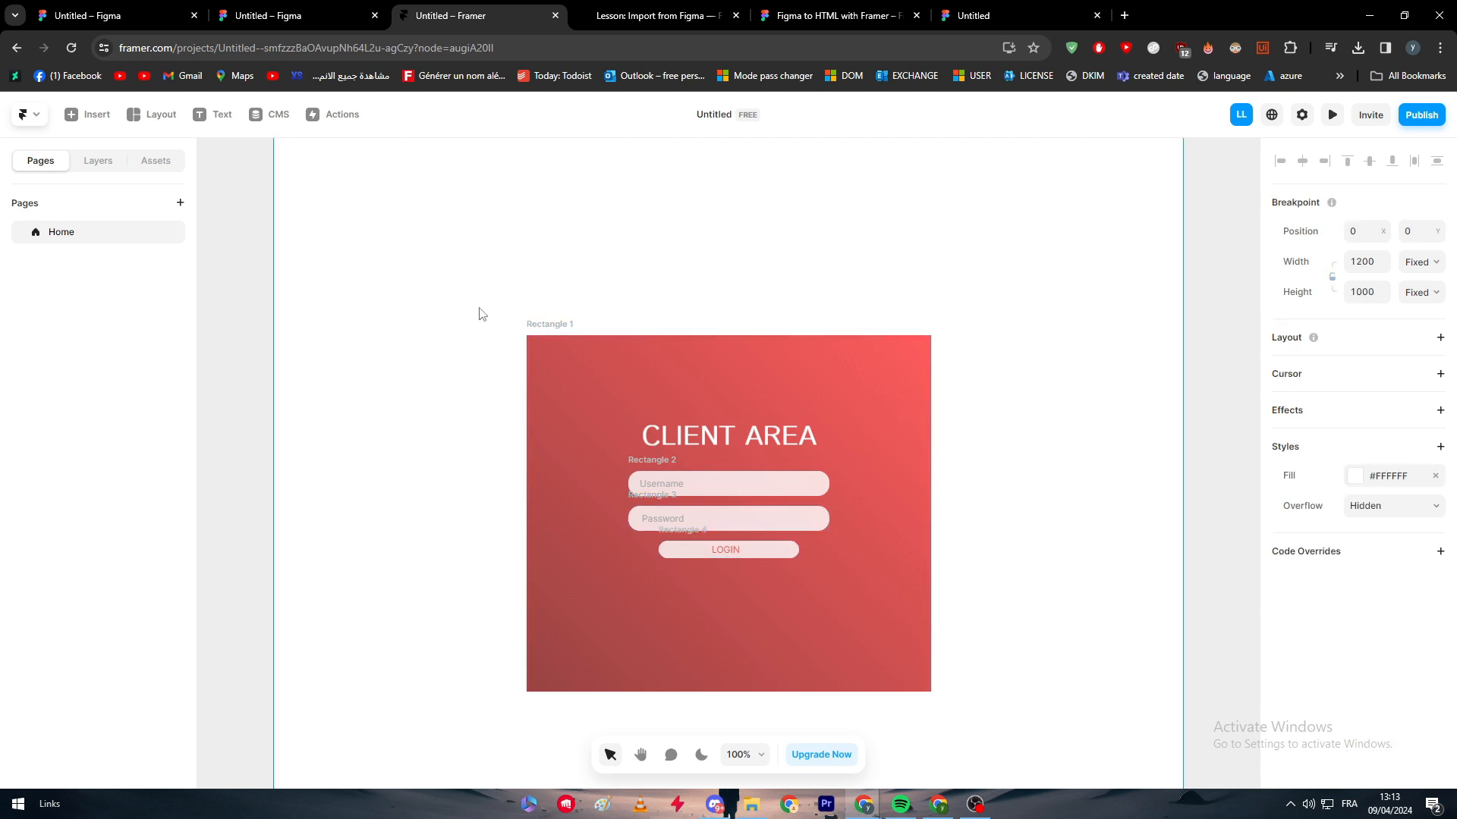
- Shift the white Desktop breakpoint behind the form and narrow it from both sides to a width of about 818
{"action": "left_click_drag", "start_coordinate": [480, 313], "coordinate": [483, 361]}
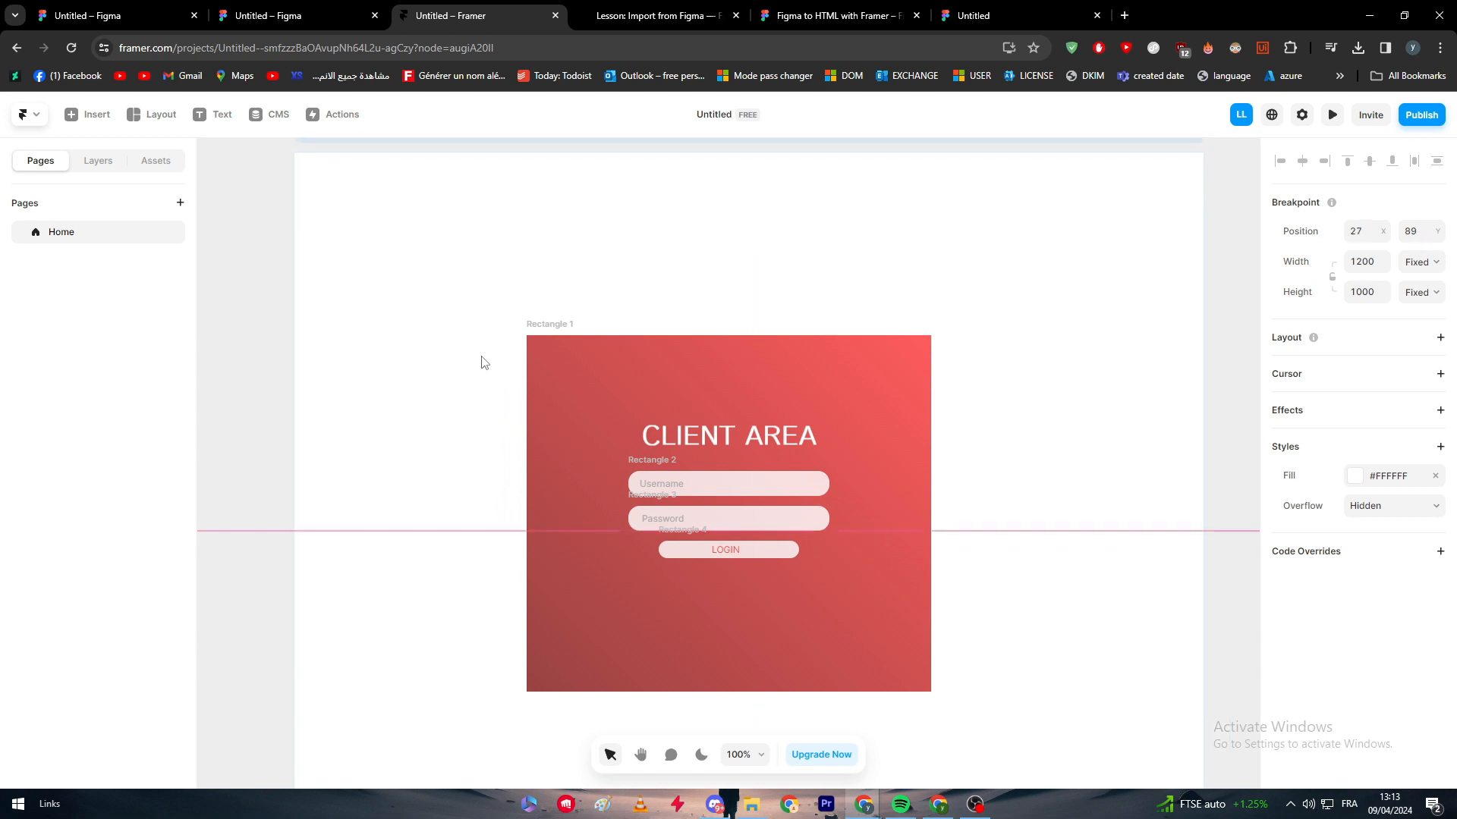
{"action": "left_click", "coordinate": [1218, 185]}
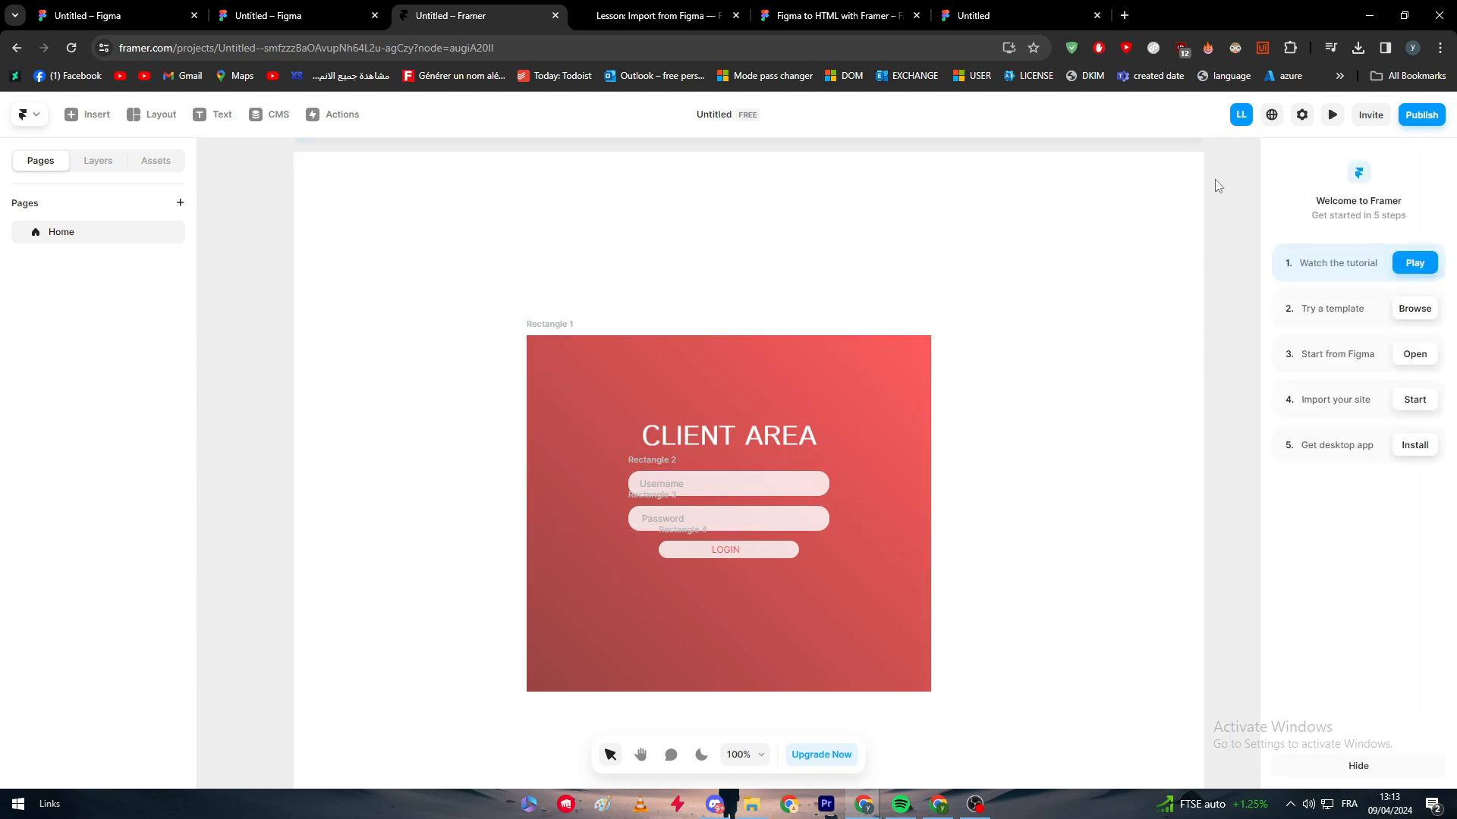
{"action": "left_click", "coordinate": [1203, 166]}
{"action": "left_click_drag", "start_coordinate": [1200, 156], "coordinate": [1057, 265]}
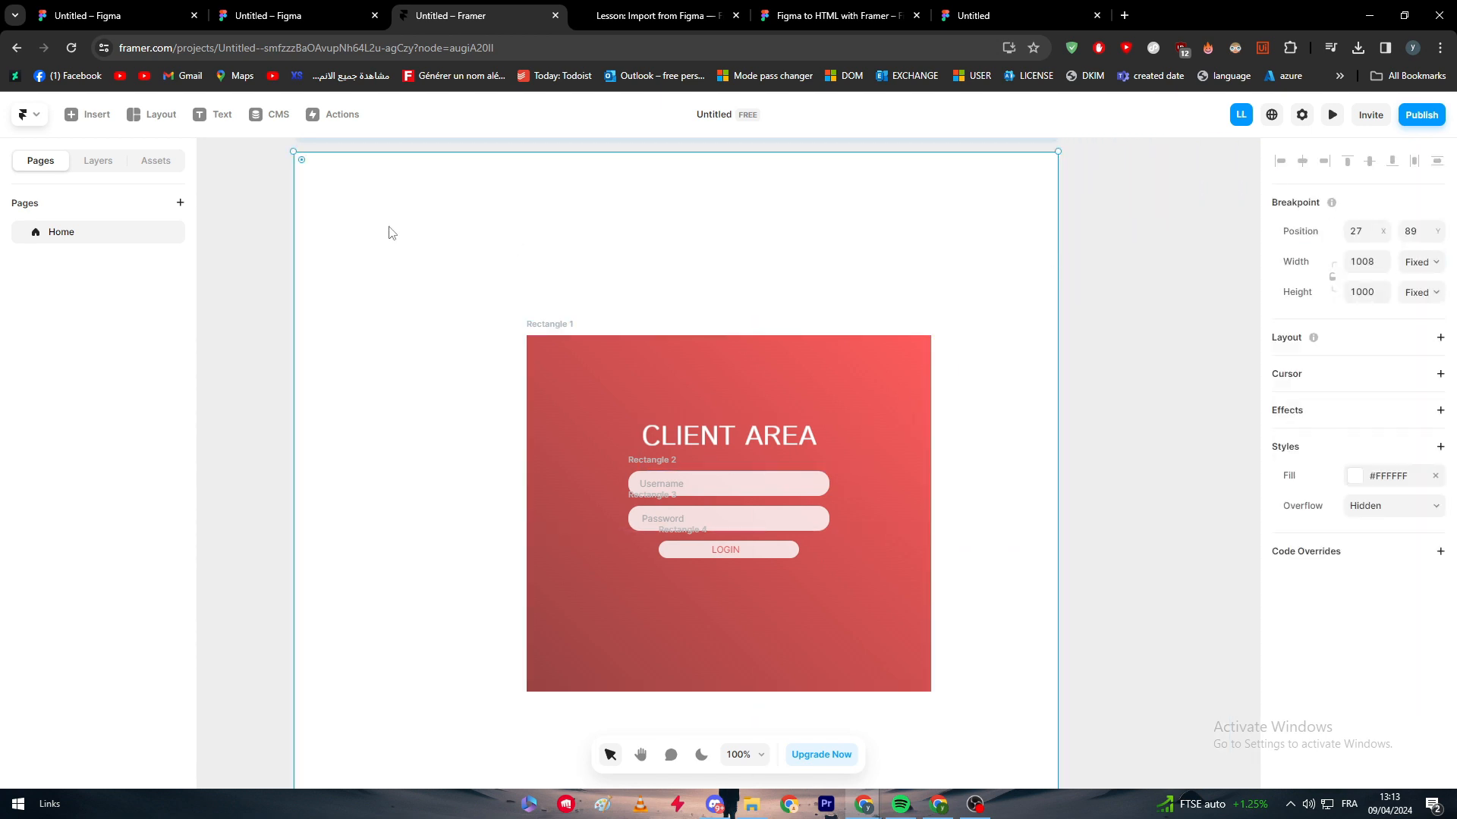
{"action": "left_click_drag", "start_coordinate": [294, 149], "coordinate": [439, 240]}
{"action": "left_click", "coordinate": [1115, 317]}
{"action": "scroll", "coordinate": [1115, 322], "scroll_direction": "down", "scroll_amount": 2}
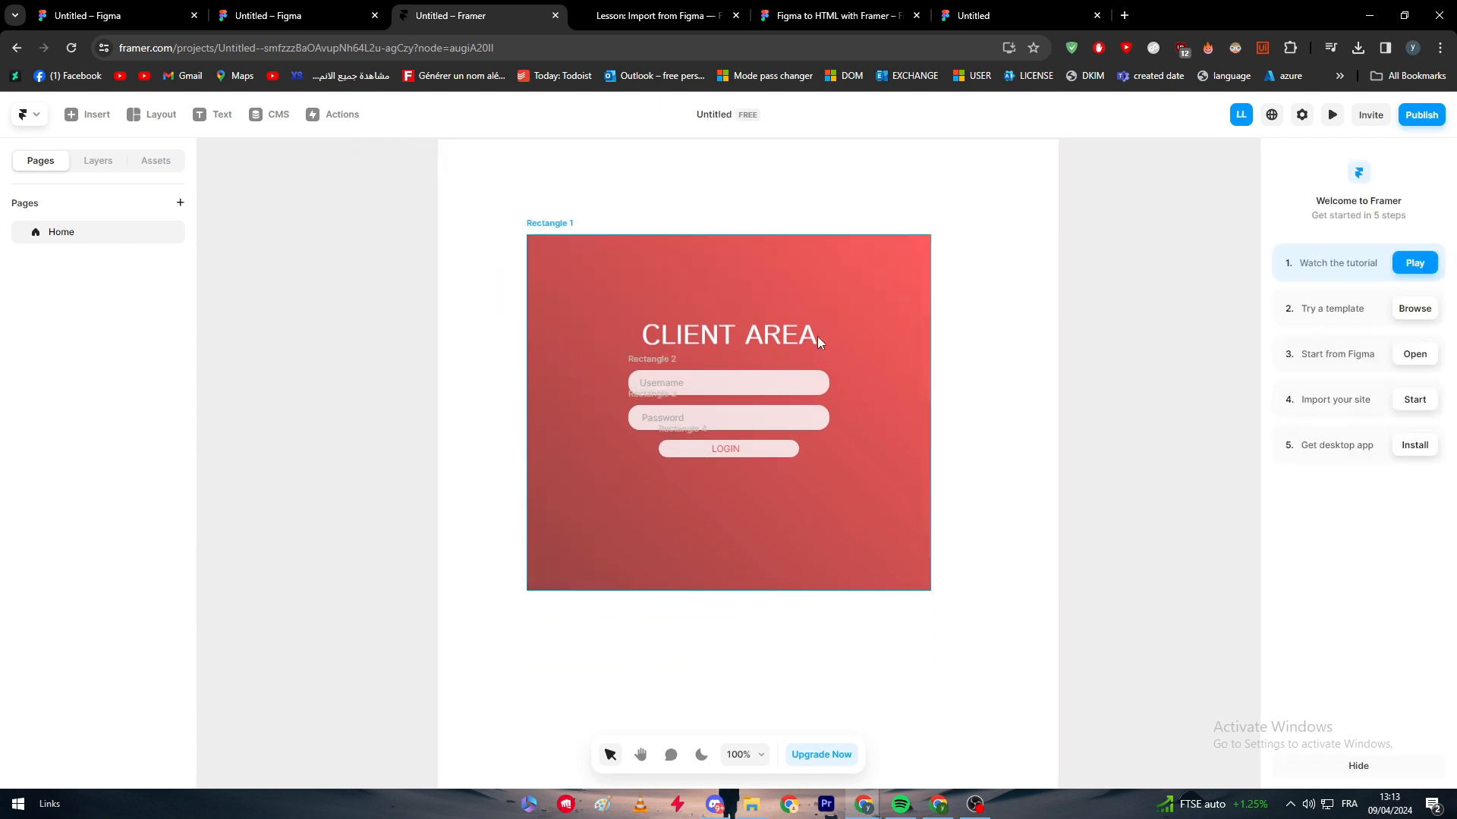
- Compare the original login form in Figma with the imported version in the Framer project
{"action": "left_click", "coordinate": [315, 12]}
{"action": "left_click_drag", "start_coordinate": [467, 222], "coordinate": [1038, 729]}
{"action": "left_click", "coordinate": [1037, 735]}
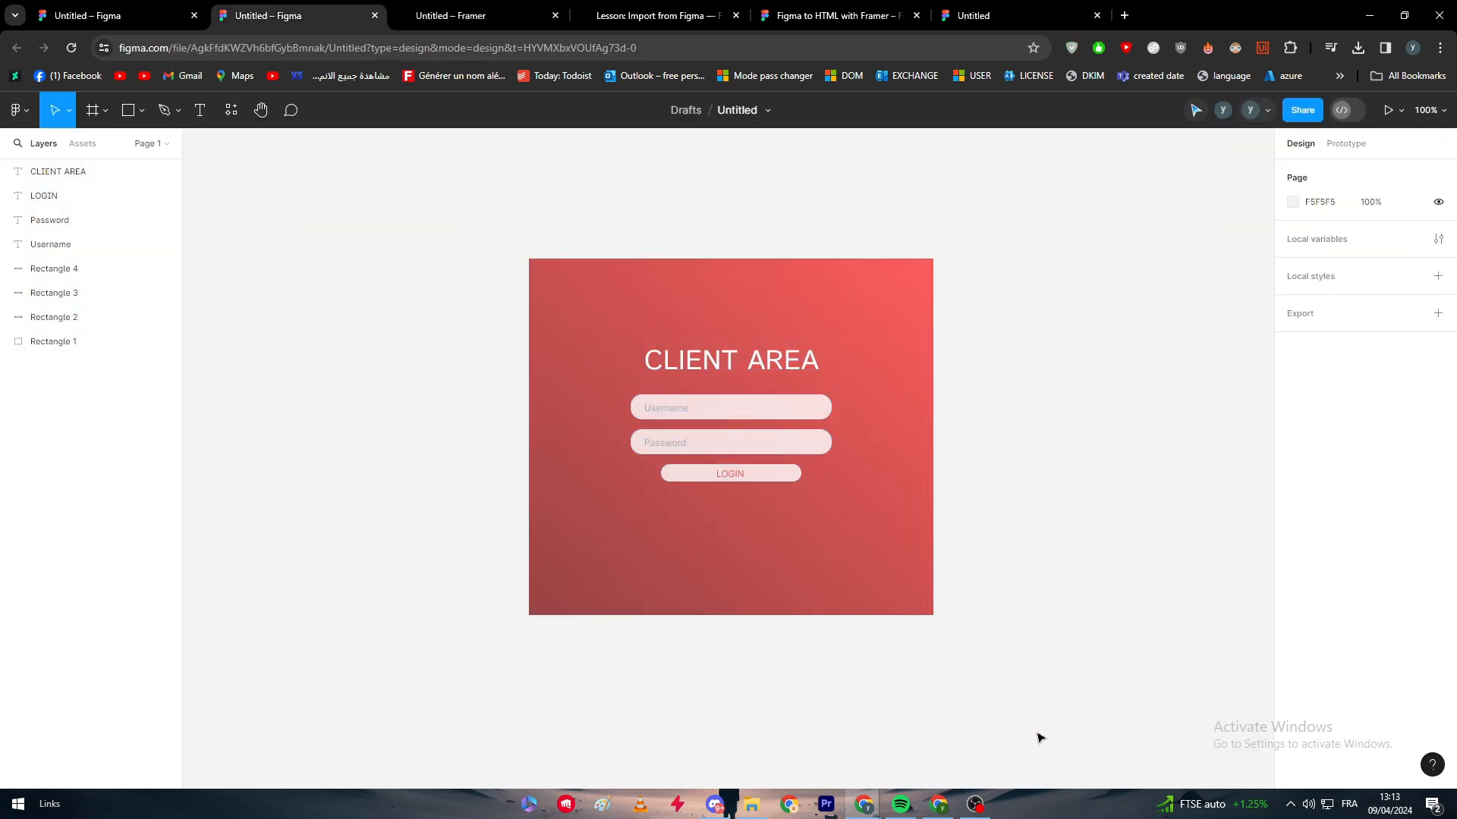
{"action": "left_click", "coordinate": [635, 10]}
{"action": "left_click", "coordinate": [463, 15]}
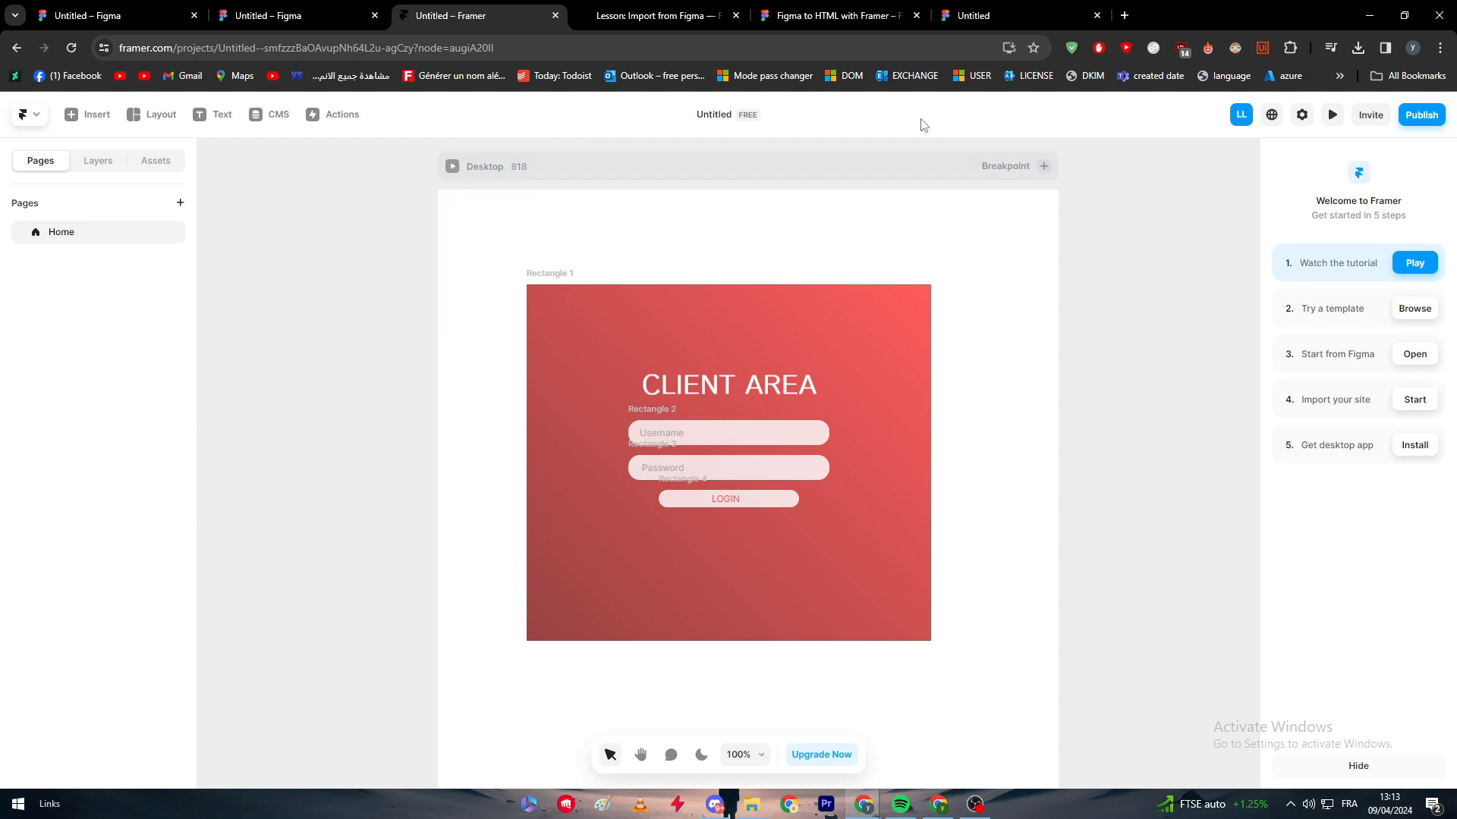
- Review the Figma to HTML with Framer plugin page and the recent plugins listed in the Figma login form file
{"action": "left_click", "coordinate": [831, 23]}
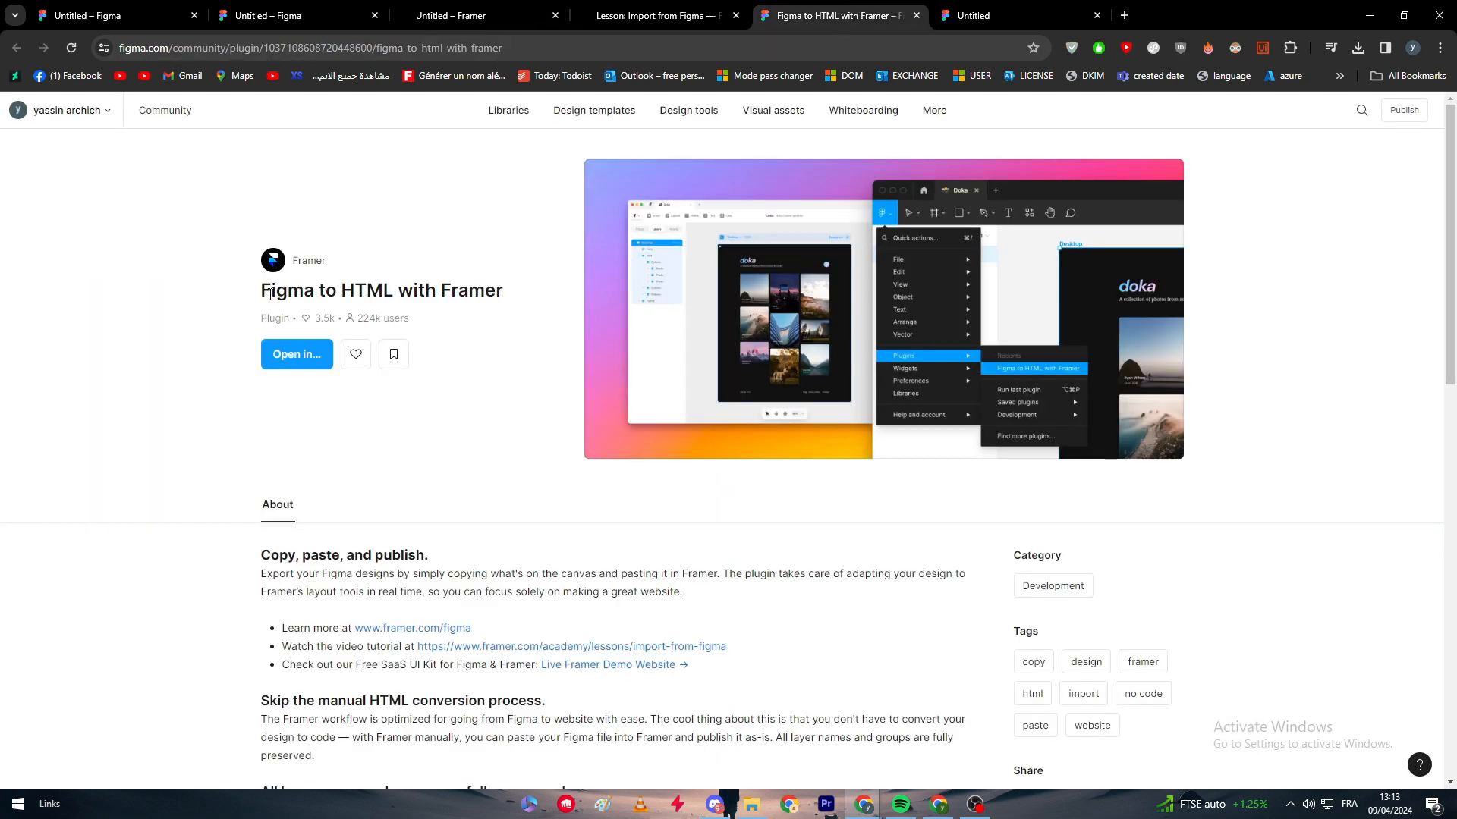
{"action": "left_click_drag", "start_coordinate": [261, 289], "coordinate": [533, 280]}
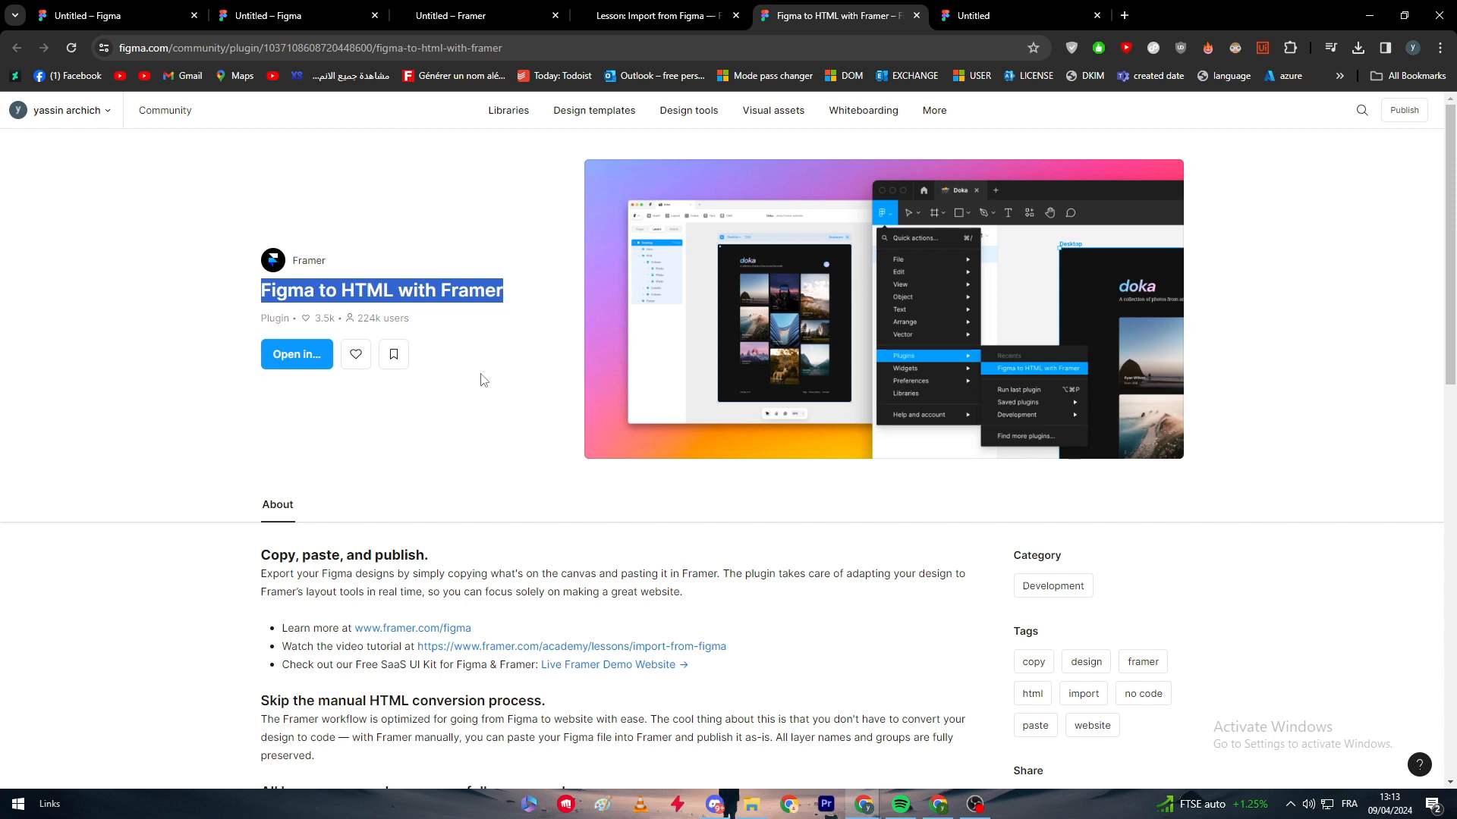
{"action": "left_click", "coordinate": [261, 15]}
{"action": "left_click", "coordinate": [27, 112]}
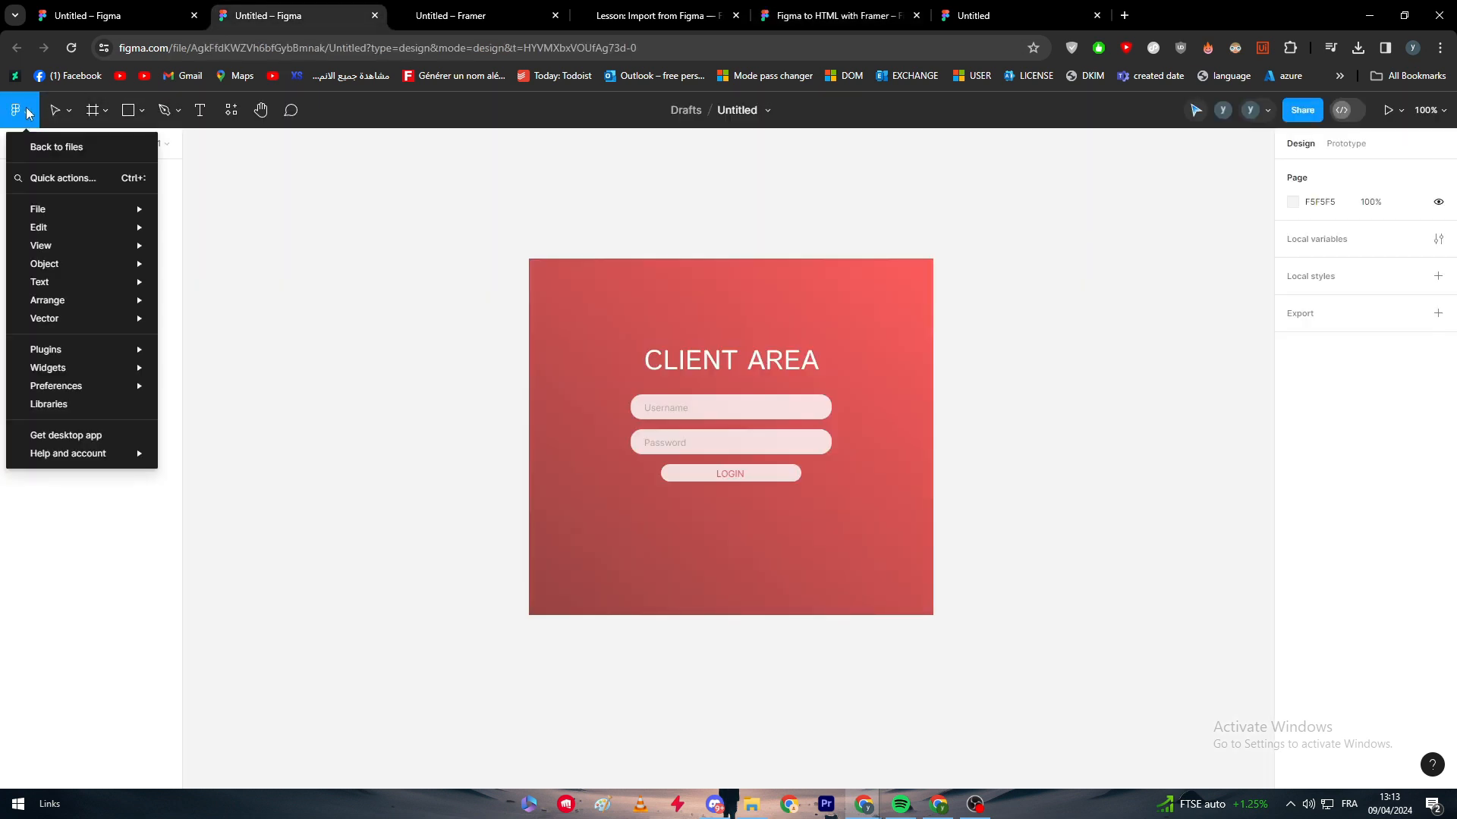
{"action": "mouse_move", "coordinate": [110, 349]}
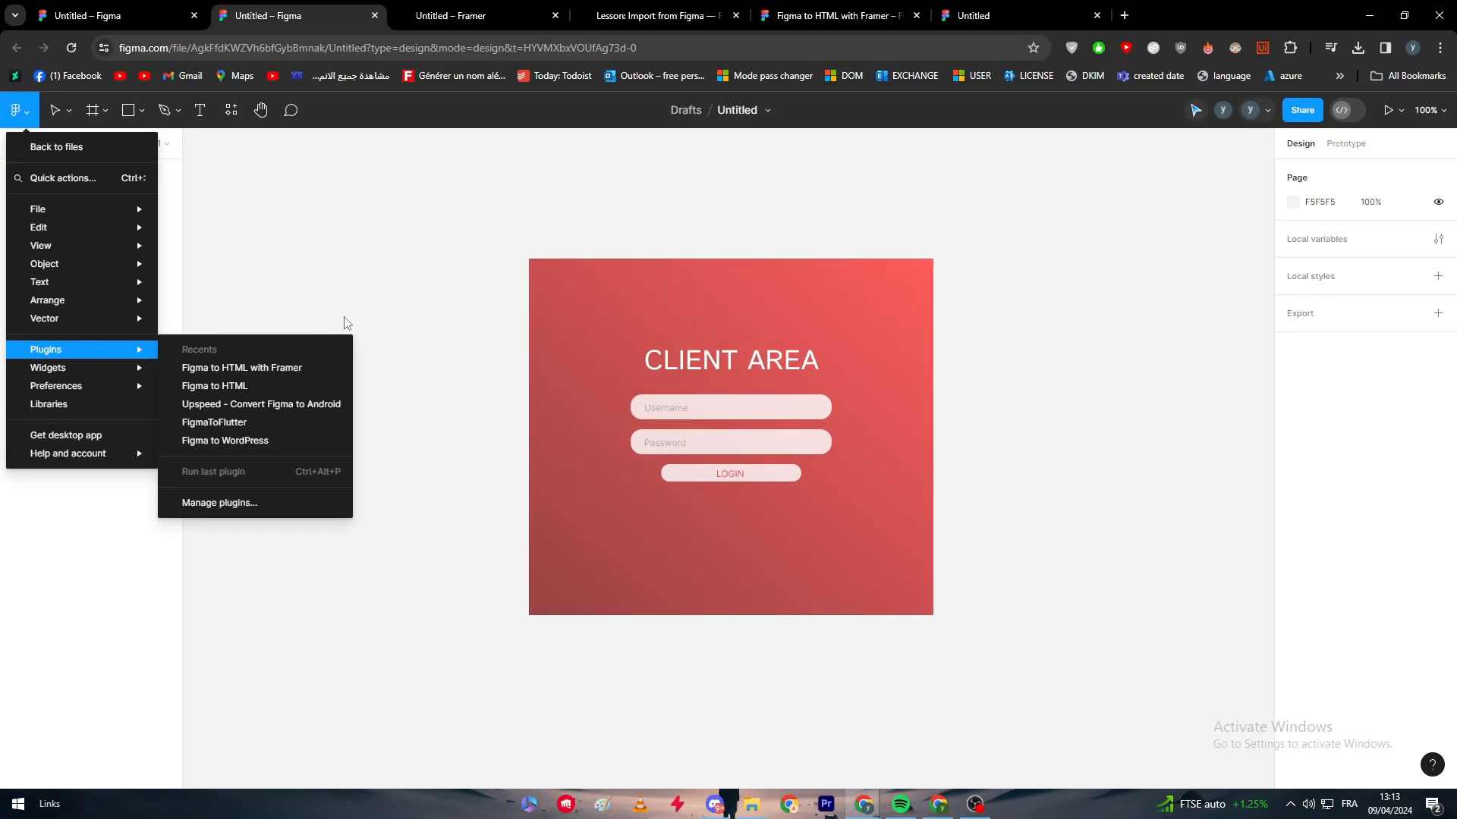
{"action": "left_click", "coordinate": [540, 196]}
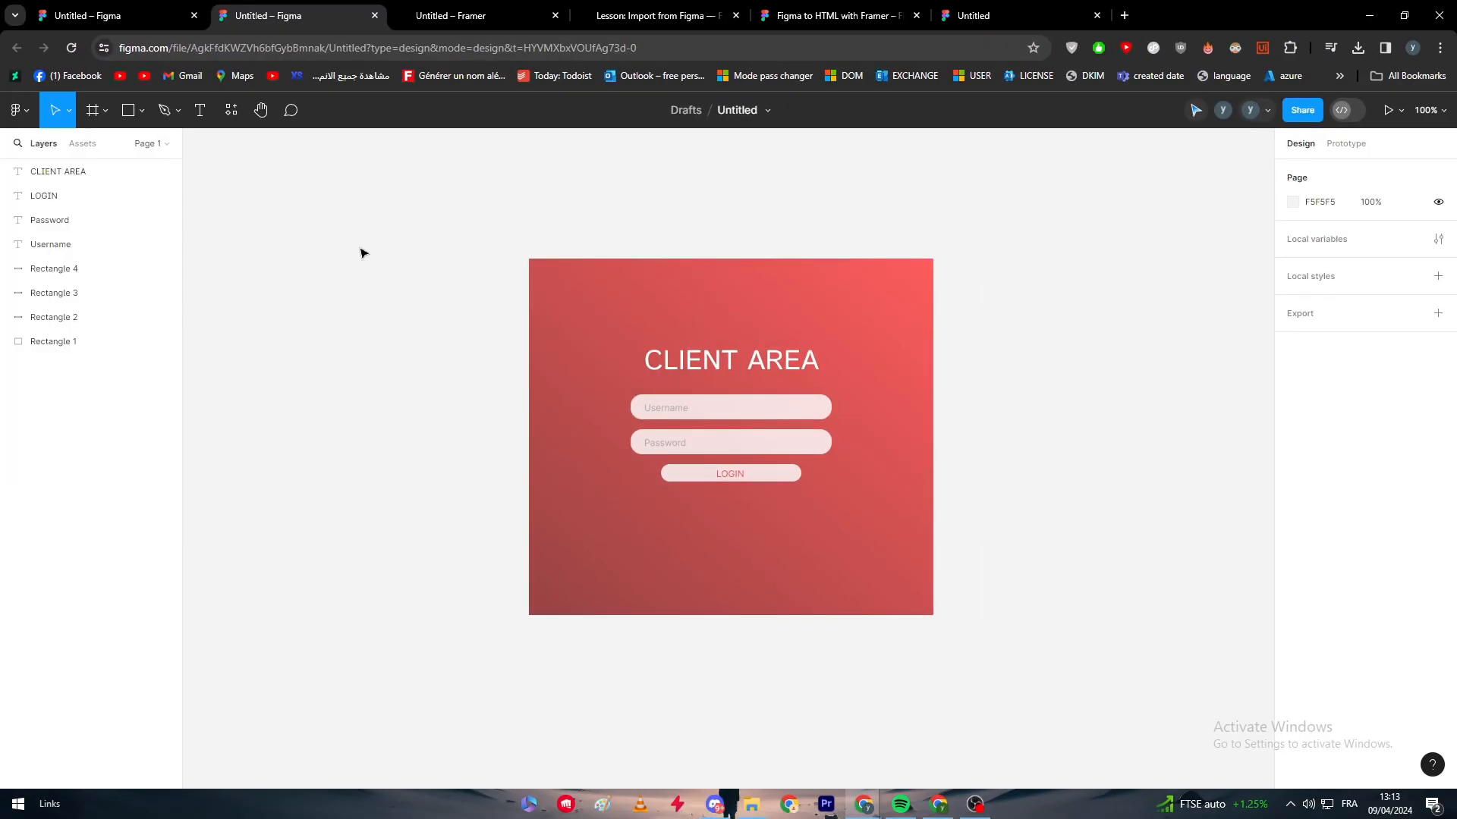